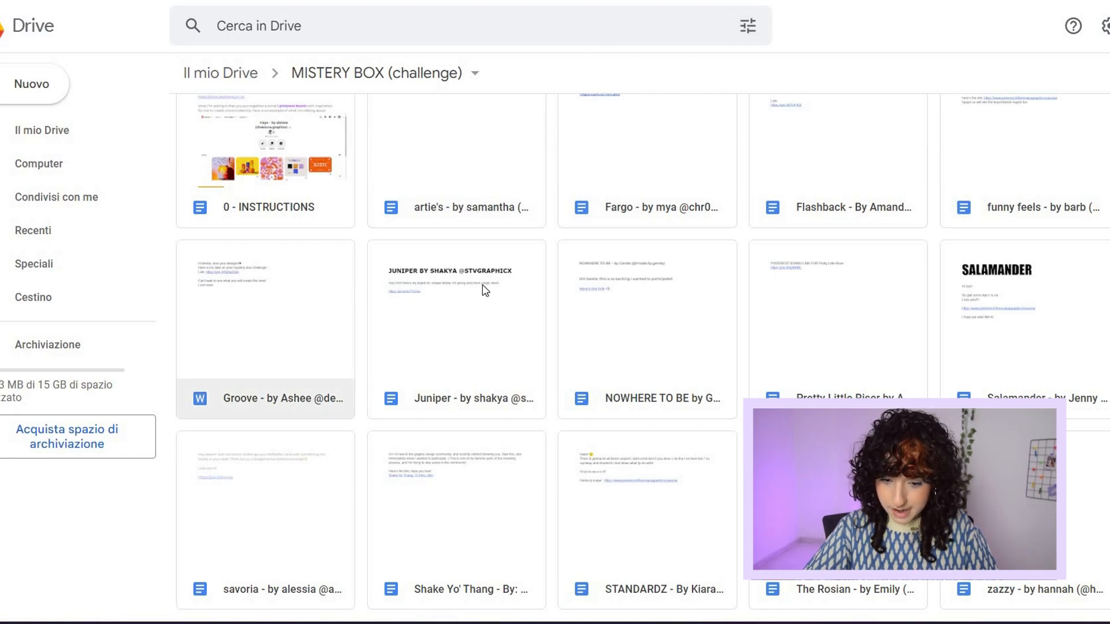
Open the savoria submission and review its Pinterest moodboard, including the Gaias and High Fever pins.
{"action": "left_click", "coordinate": [261, 546]}
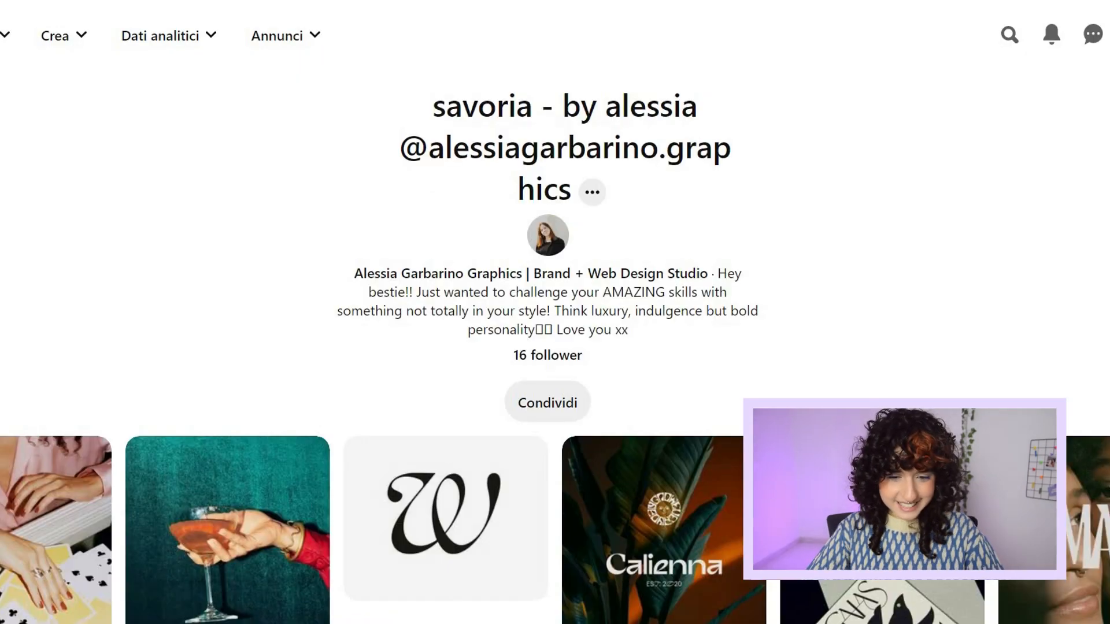
{"action": "scroll", "coordinate": [555, 346], "scroll_direction": "down", "scroll_amount": 3}
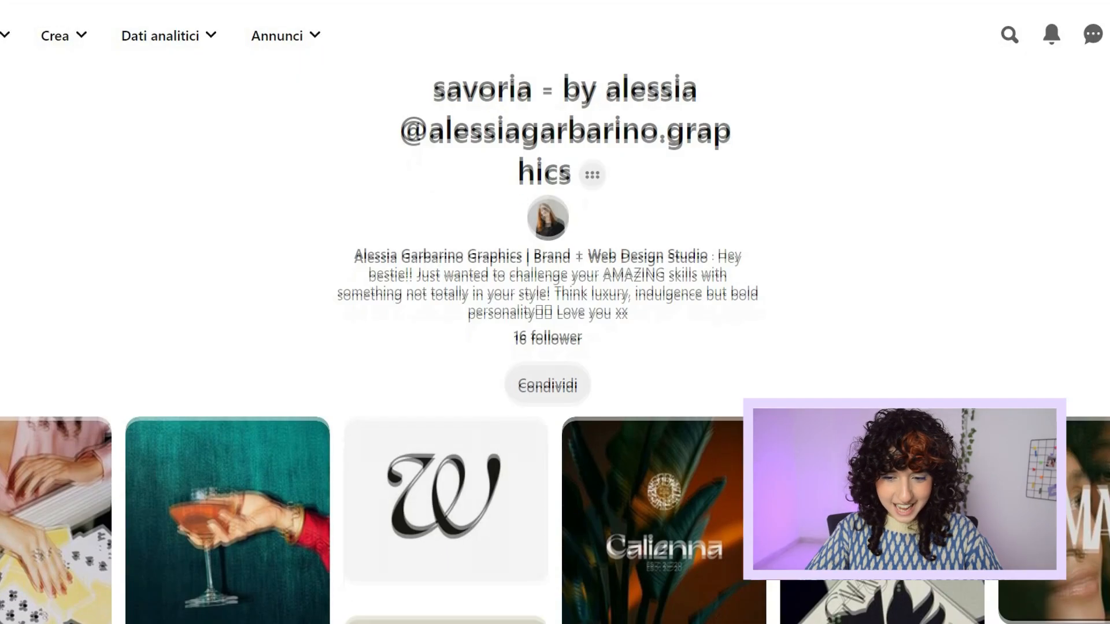
{"action": "scroll", "coordinate": [555, 346], "scroll_direction": "down", "scroll_amount": 4}
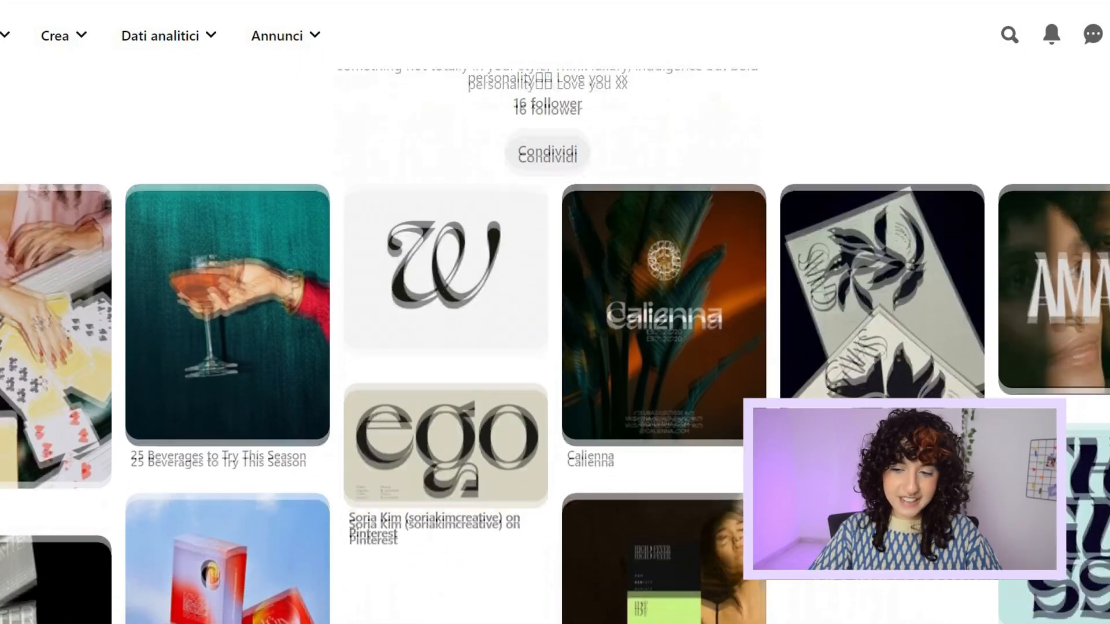
{"action": "scroll", "coordinate": [555, 347], "scroll_direction": "down", "scroll_amount": 1}
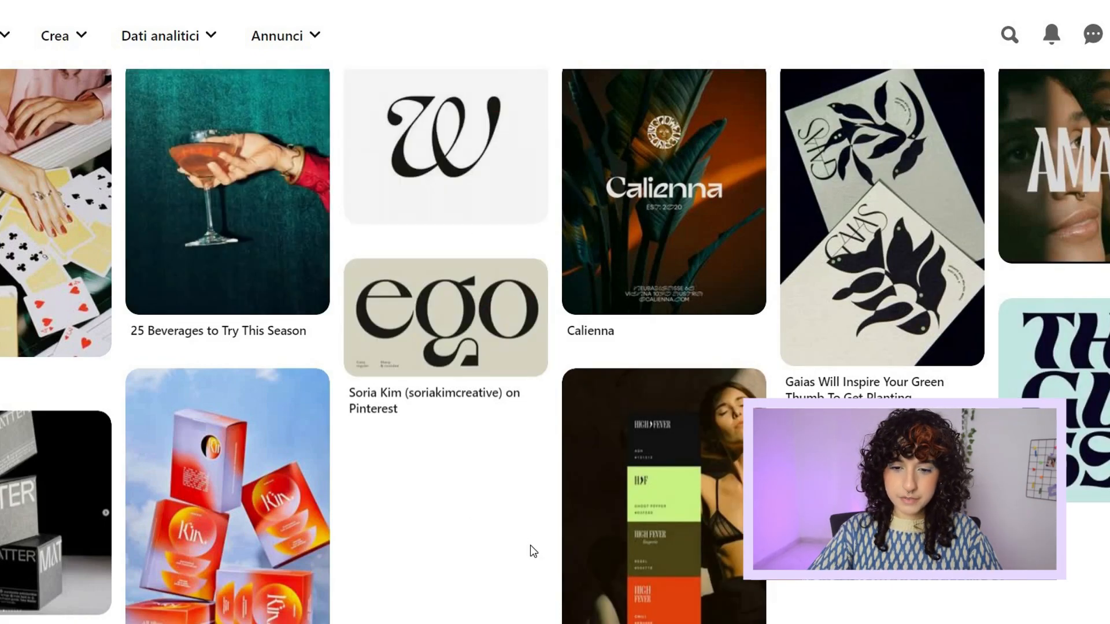
{"action": "left_click", "coordinate": [529, 545]}
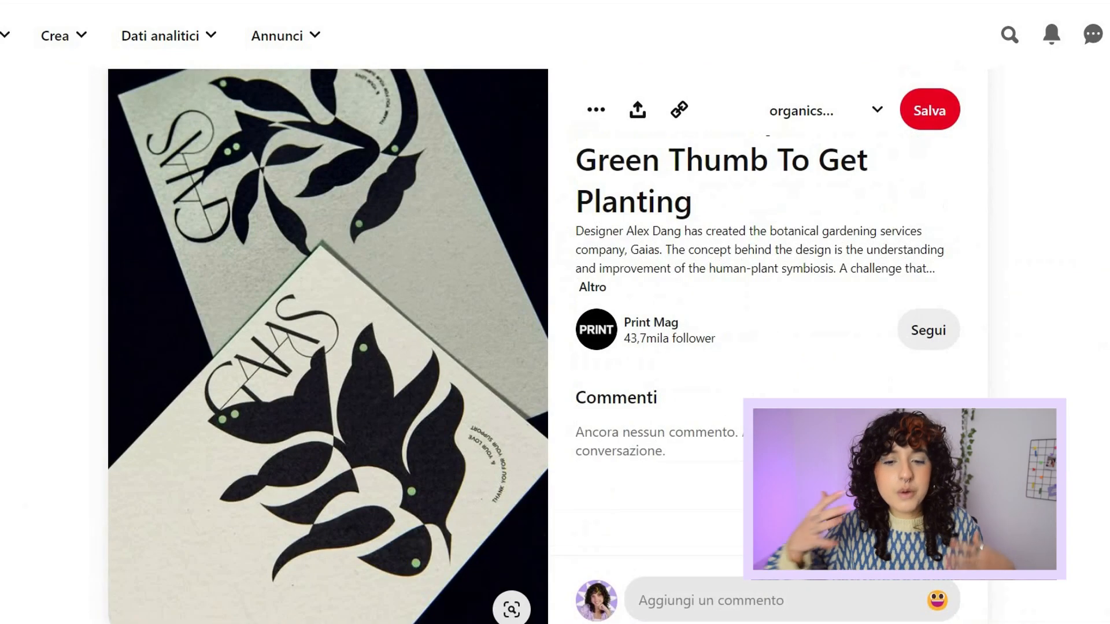
{"action": "scroll", "coordinate": [548, 346], "scroll_direction": "up", "scroll_amount": 1}
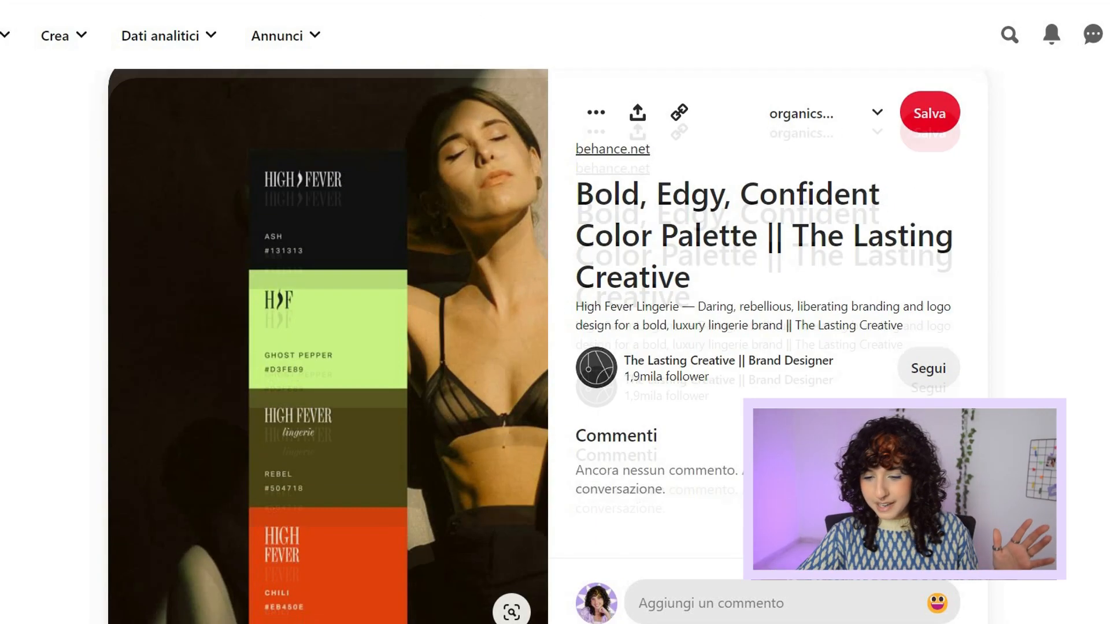
{"action": "scroll", "coordinate": [548, 346], "scroll_direction": "down", "scroll_amount": 1}
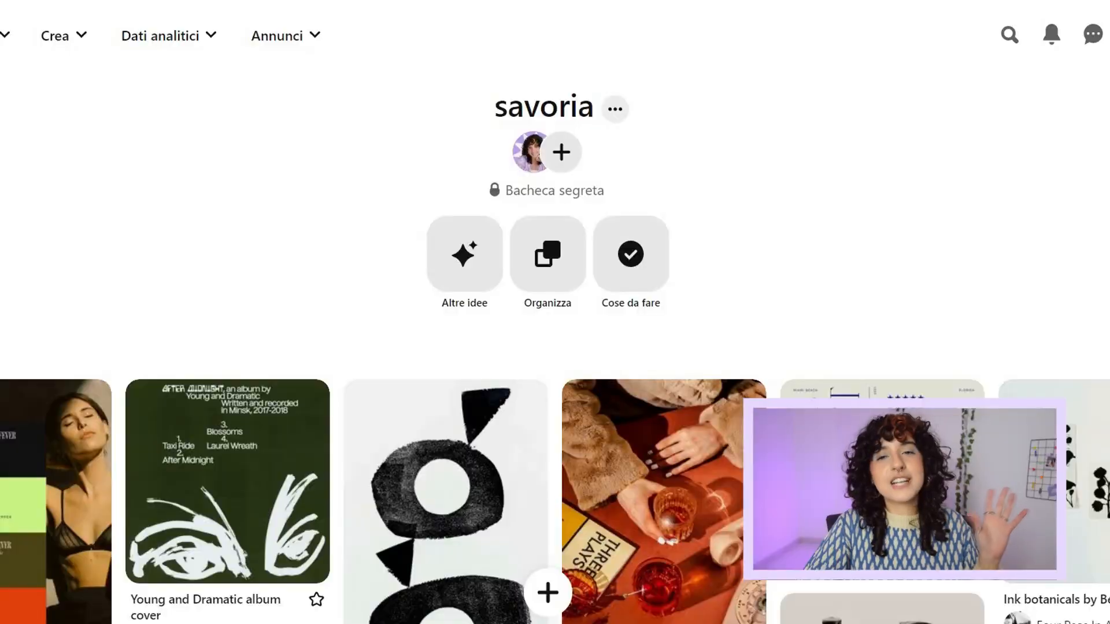
Review the secret savoria board's pins for typography, illustration and photography direction.
{"action": "scroll", "coordinate": [555, 347], "scroll_direction": "down", "scroll_amount": 3}
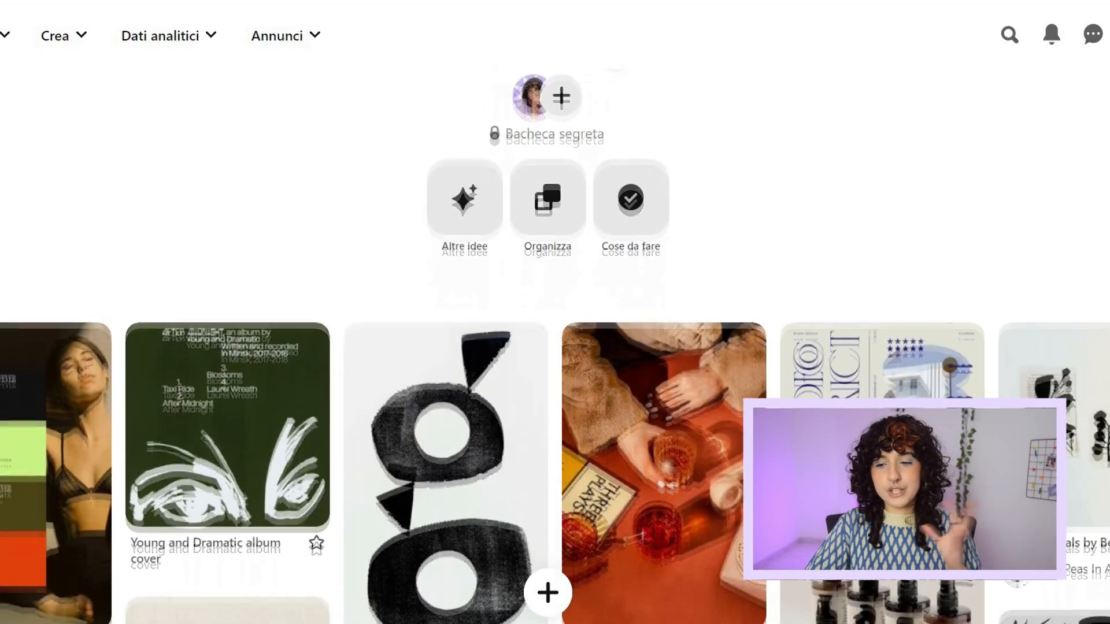
{"action": "scroll", "coordinate": [555, 347], "scroll_direction": "down", "scroll_amount": 5}
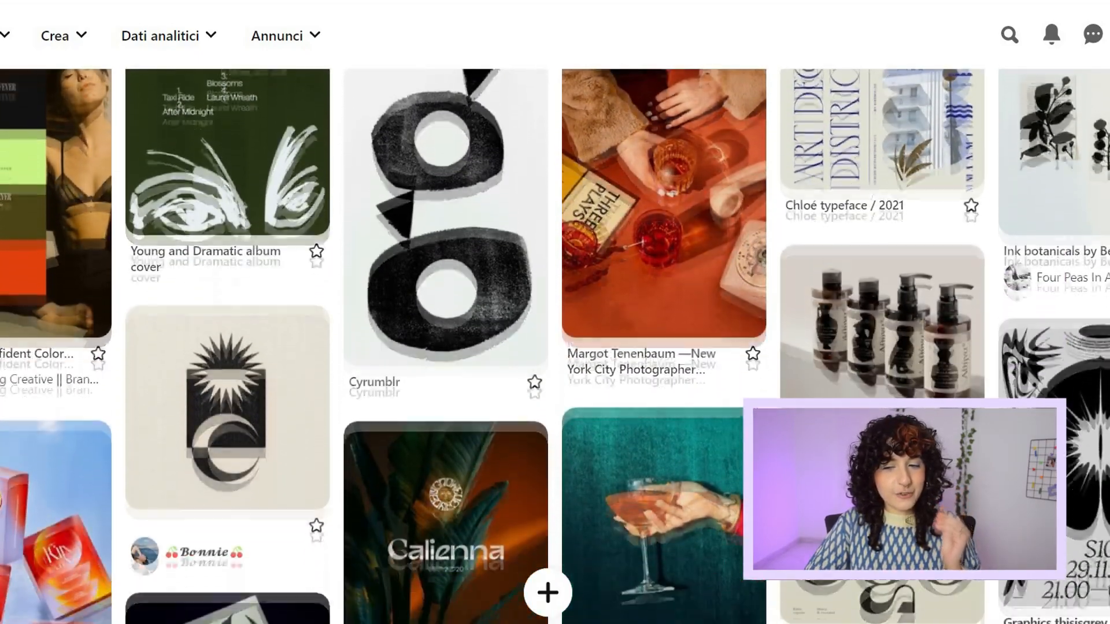
{"action": "scroll", "coordinate": [555, 347], "scroll_direction": "down", "scroll_amount": 5}
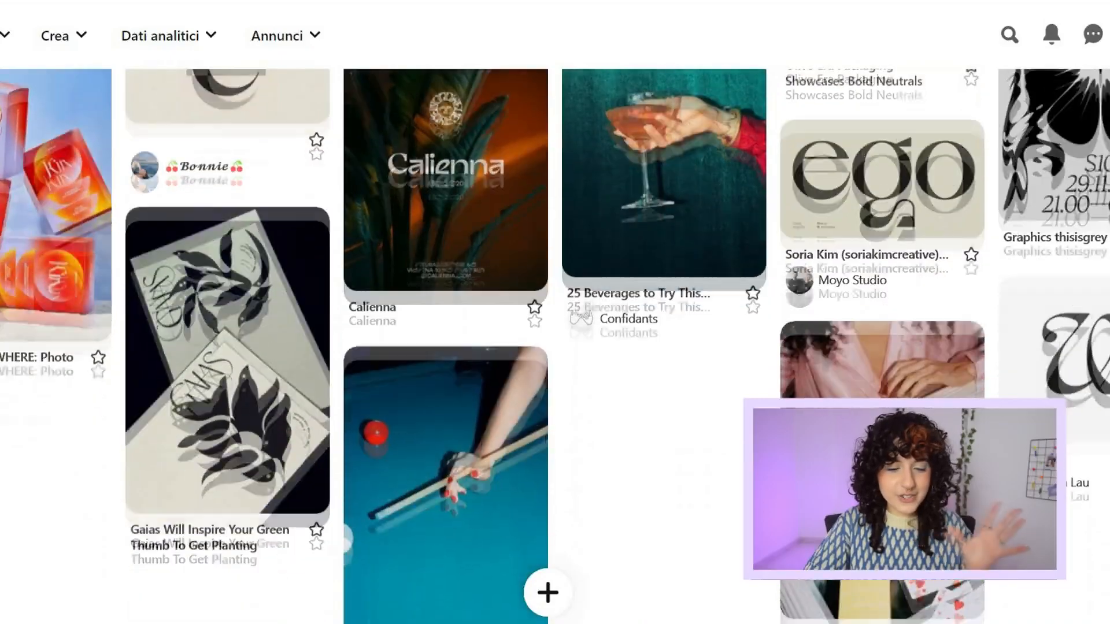
{"action": "scroll", "coordinate": [555, 346], "scroll_direction": "up", "scroll_amount": 5}
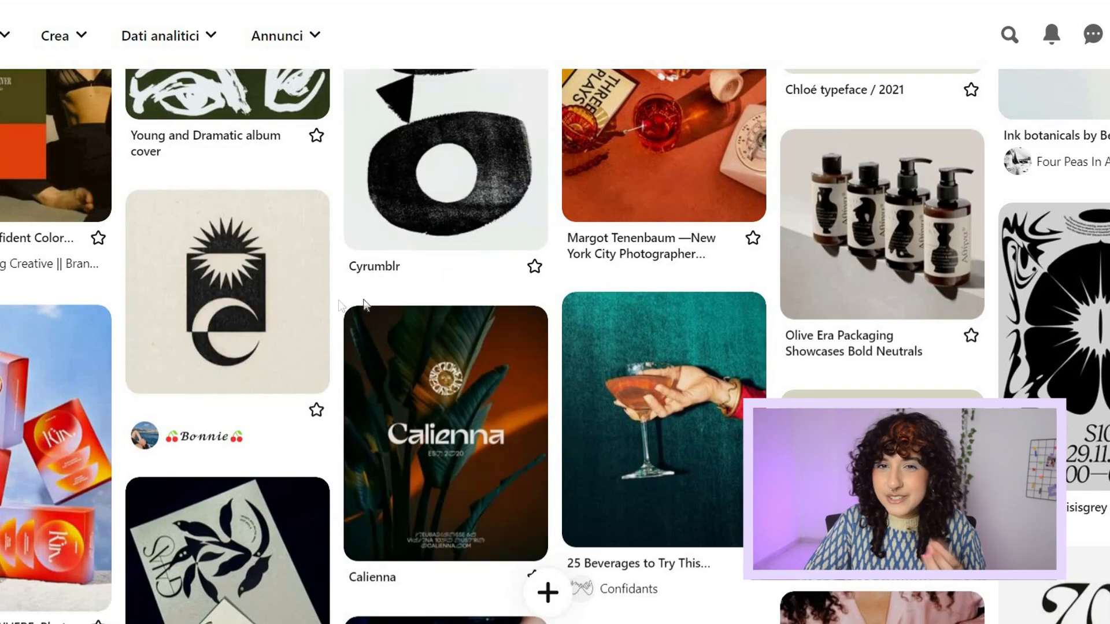
{"action": "scroll", "coordinate": [554, 347], "scroll_direction": "up", "scroll_amount": 3}
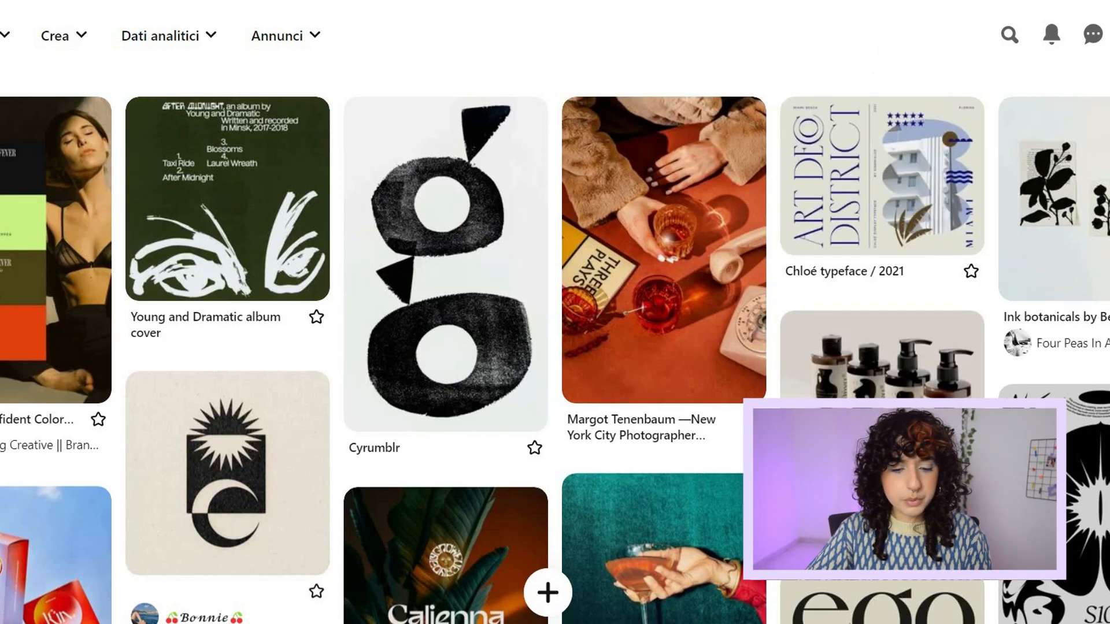
{"action": "scroll", "coordinate": [555, 346], "scroll_direction": "down", "scroll_amount": 8}
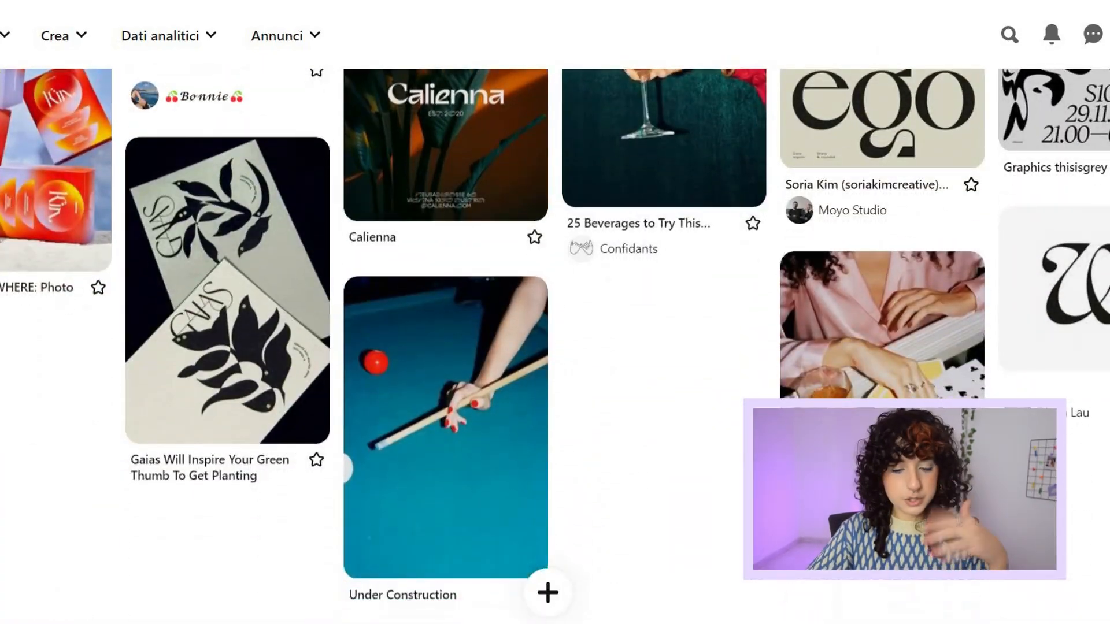
{"action": "scroll", "coordinate": [890, 158], "scroll_direction": "up", "scroll_amount": 10}
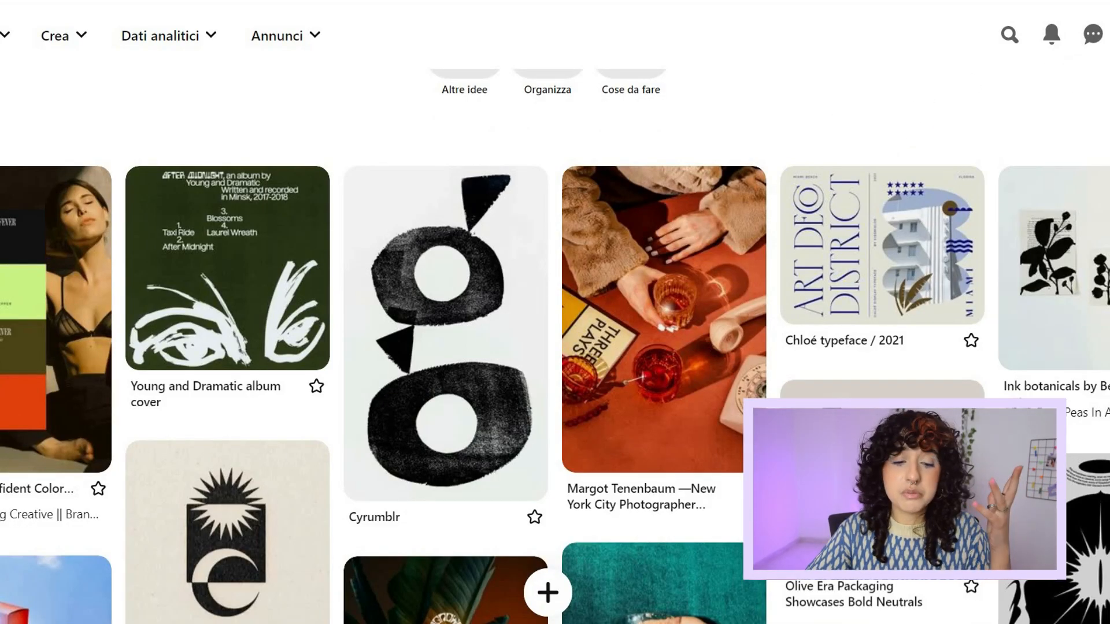
{"action": "scroll", "coordinate": [974, 82], "scroll_direction": "down", "scroll_amount": 3}
{"action": "scroll", "coordinate": [555, 370], "scroll_direction": "down", "scroll_amount": 3}
{"action": "scroll", "coordinate": [555, 370], "scroll_direction": "down", "scroll_amount": 4}
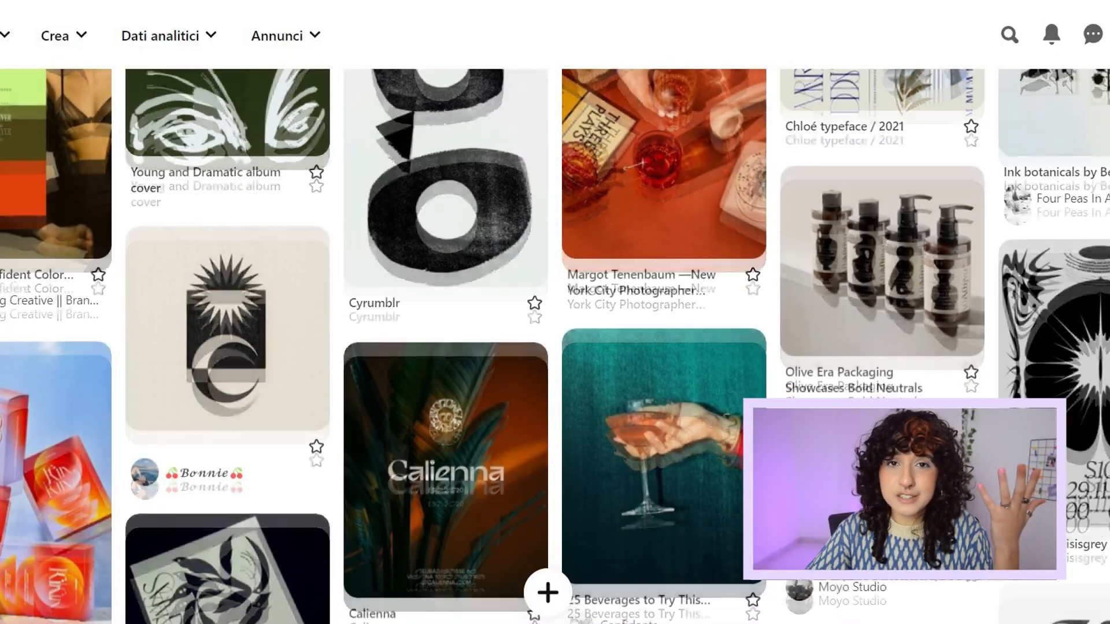
{"action": "scroll", "coordinate": [554, 347], "scroll_direction": "up", "scroll_amount": 5}
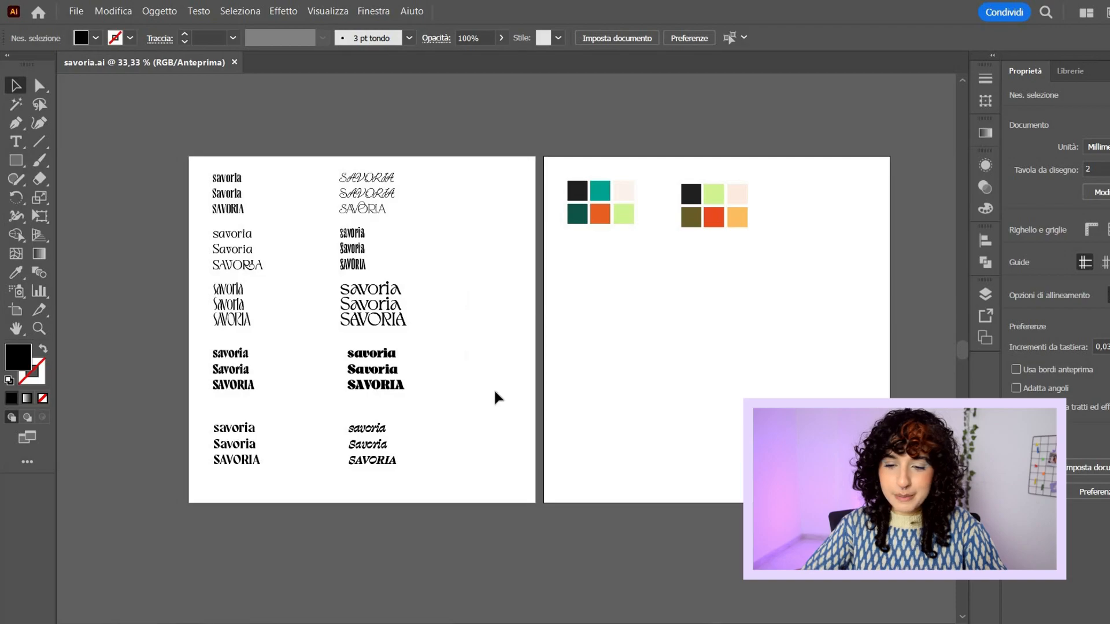
Switch to Illustrator and compare the savoria typeface options in their lowercase, capitalised and uppercase versions.
{"action": "left_click_drag", "start_coordinate": [575, 378], "coordinate": [582, 363]}
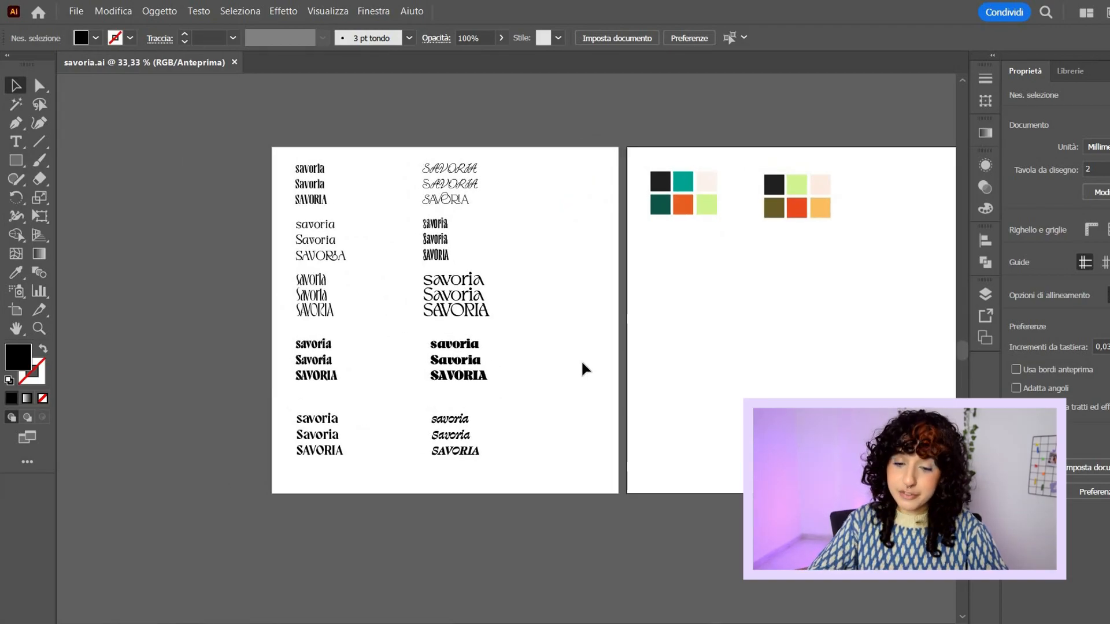
{"action": "key", "text": "ctrl+plus"}
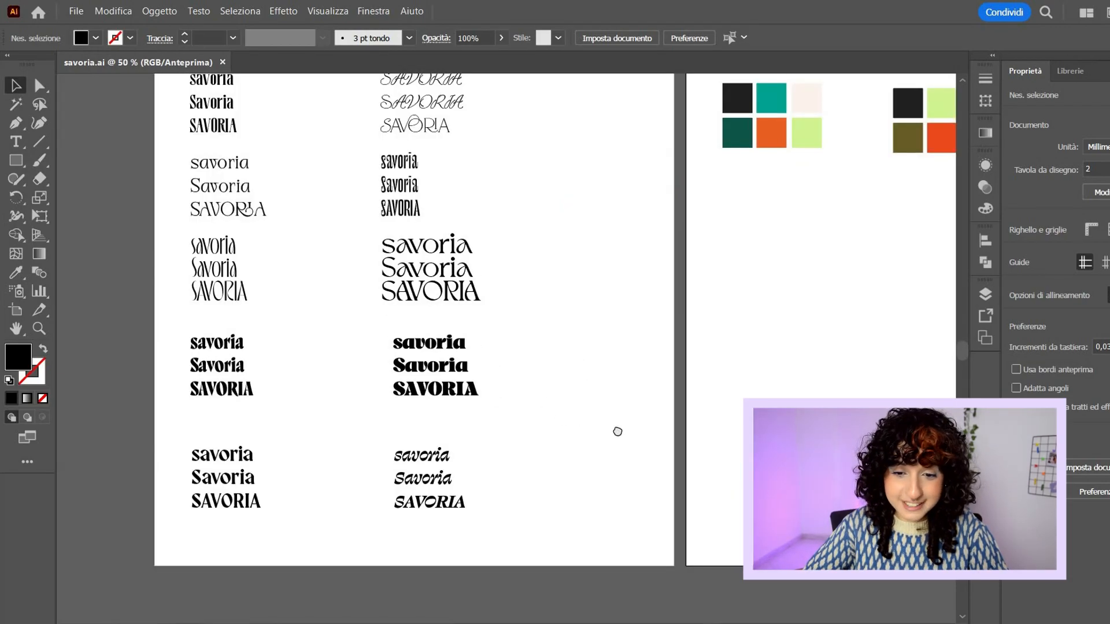
{"action": "left_click_drag", "start_coordinate": [615, 431], "coordinate": [686, 426]}
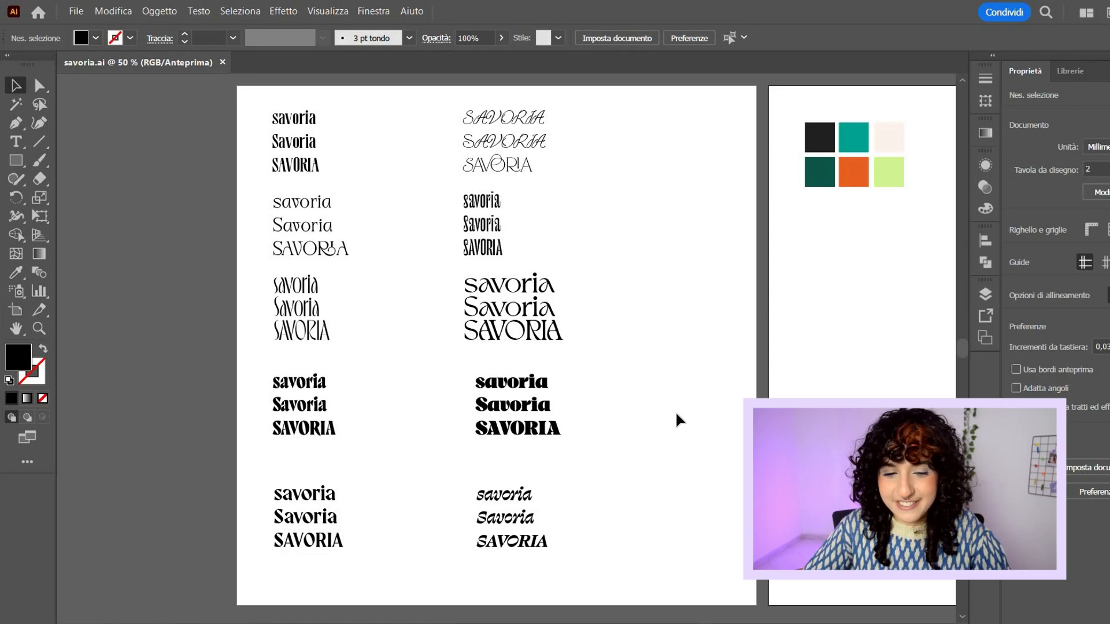
{"action": "key", "text": "ctrl+1"}
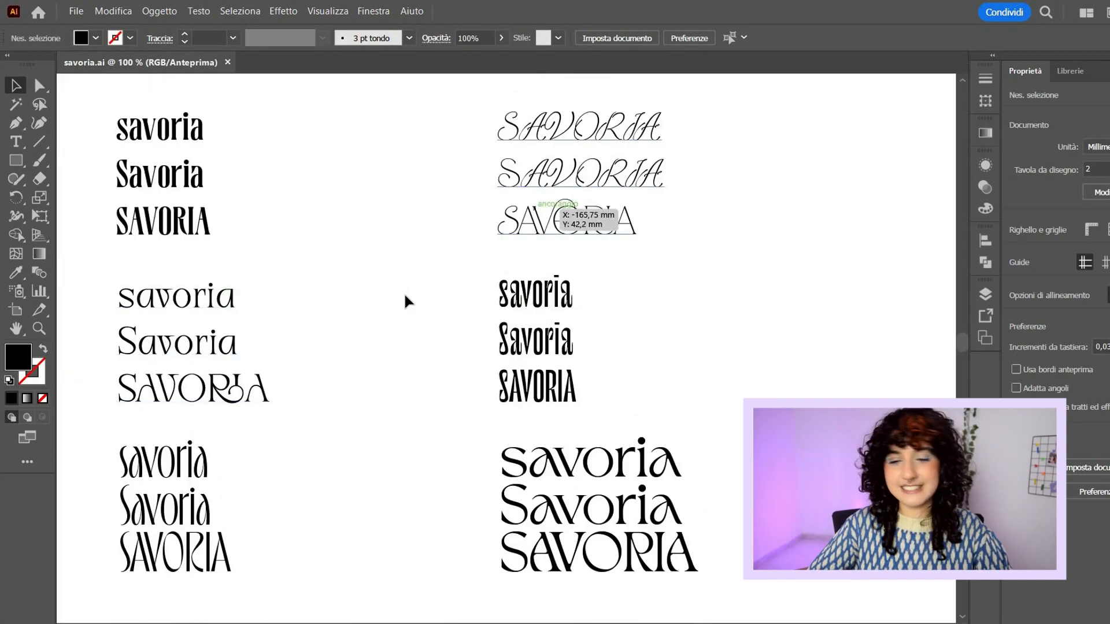
{"action": "key", "text": "ctrl+minus"}
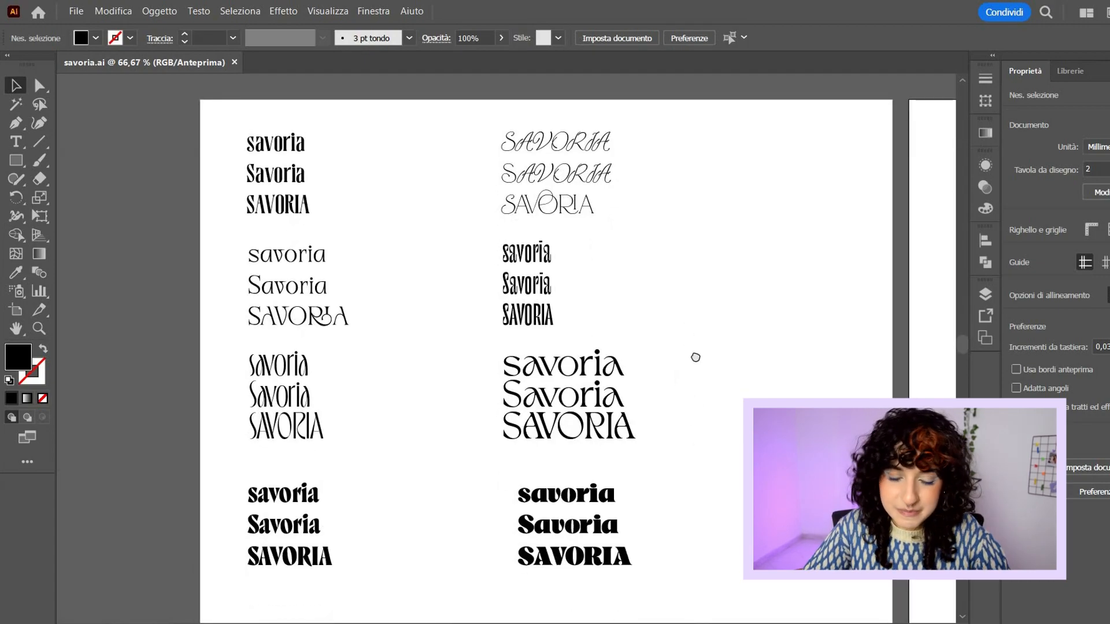
{"action": "scroll", "coordinate": [670, 405], "scroll_direction": "down", "scroll_amount": 4}
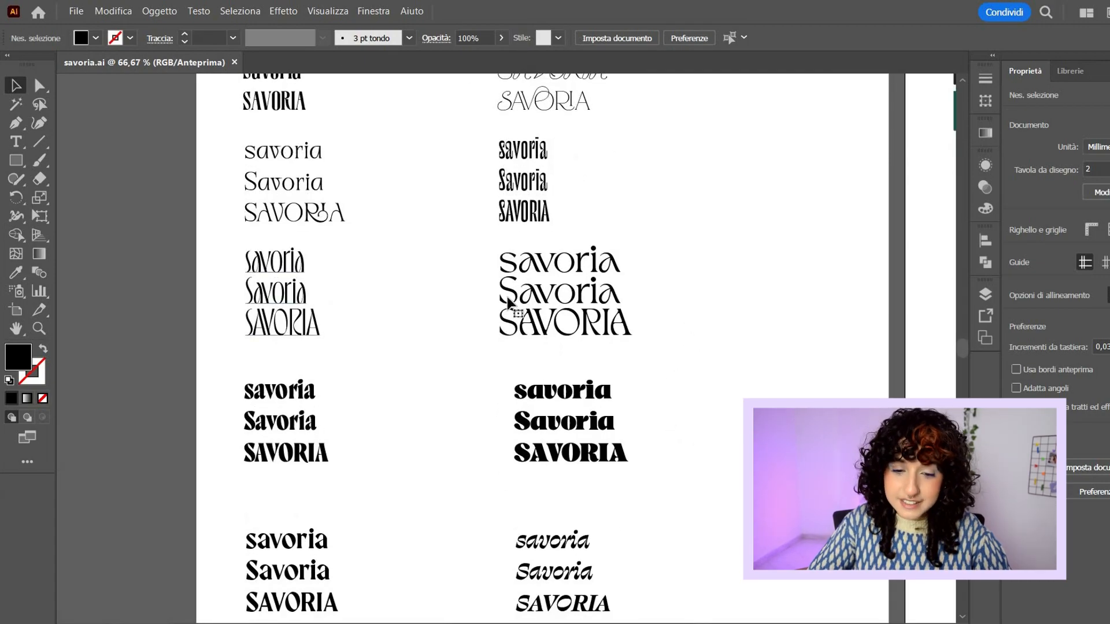
{"action": "left_click", "coordinate": [263, 316]}
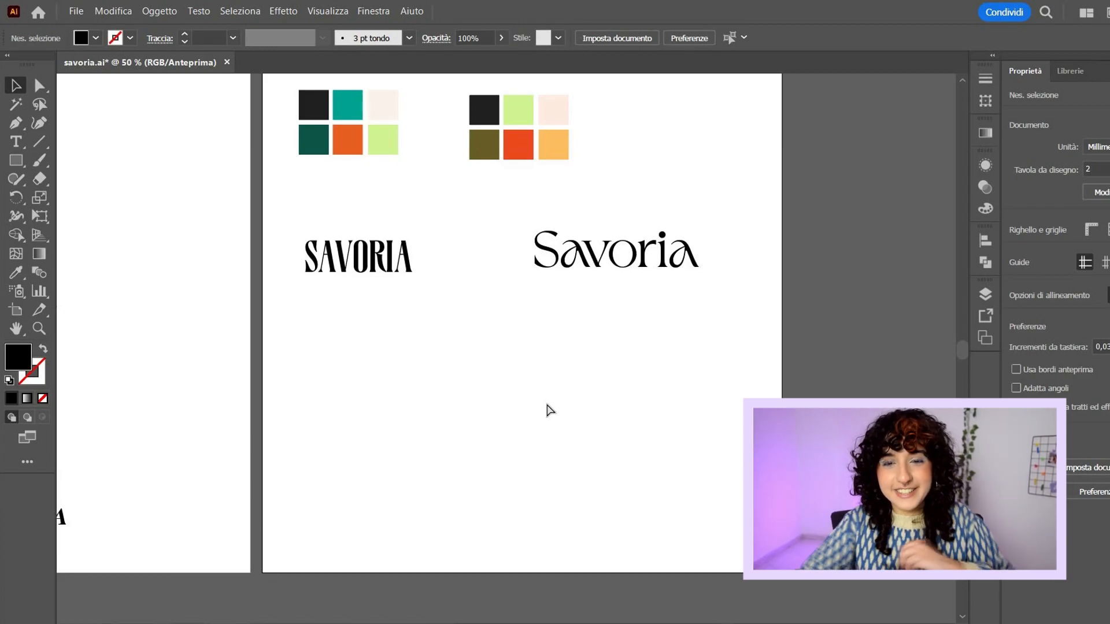
Compare the condensed uppercase SAVORIA wordmark with the wider Savoria wordmark on the second artboard.
{"action": "key", "text": "ctrl+plus"}
{"action": "scroll", "coordinate": [321, 389], "scroll_direction": "up", "scroll_amount": 2}
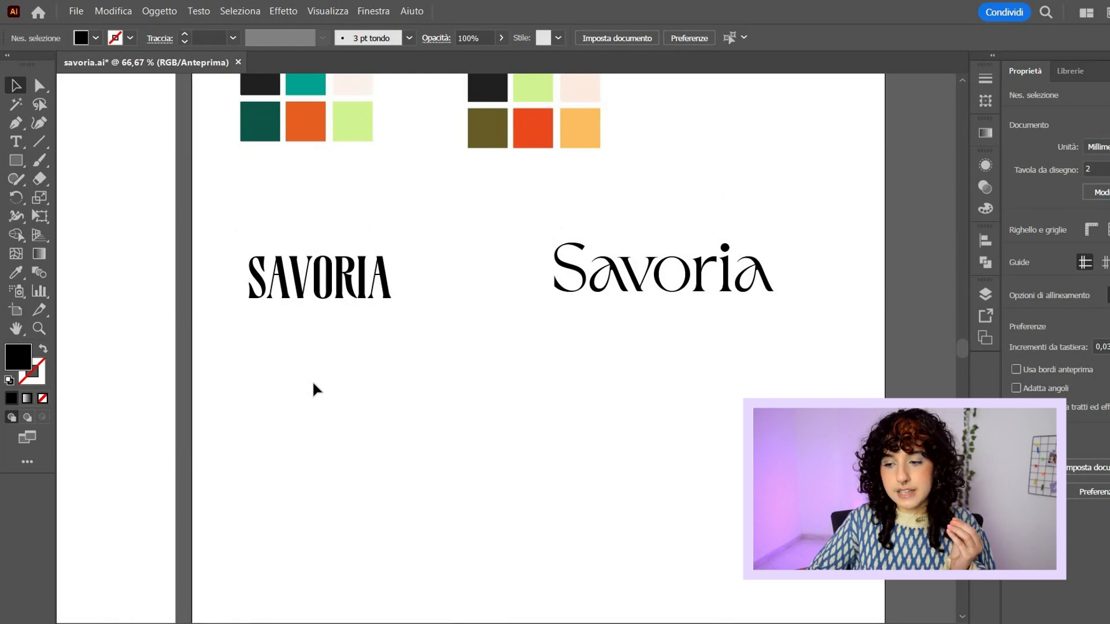
{"action": "key", "text": "ctrl+plus"}
{"action": "key", "text": "ctrl+minus"}
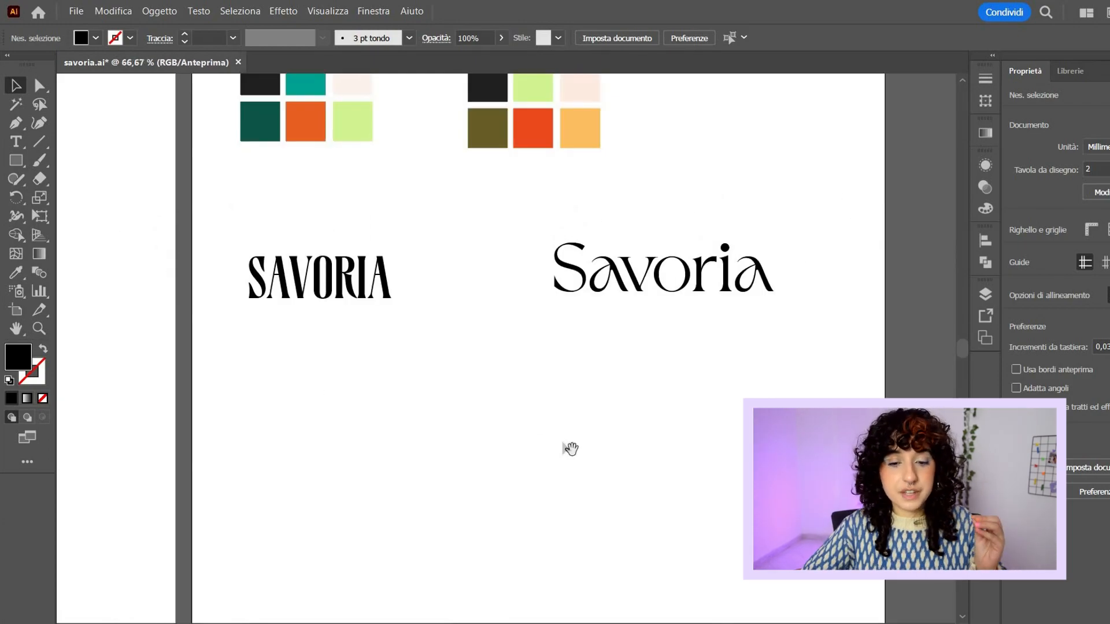
{"action": "scroll", "coordinate": [570, 465], "scroll_direction": "up", "scroll_amount": 1}
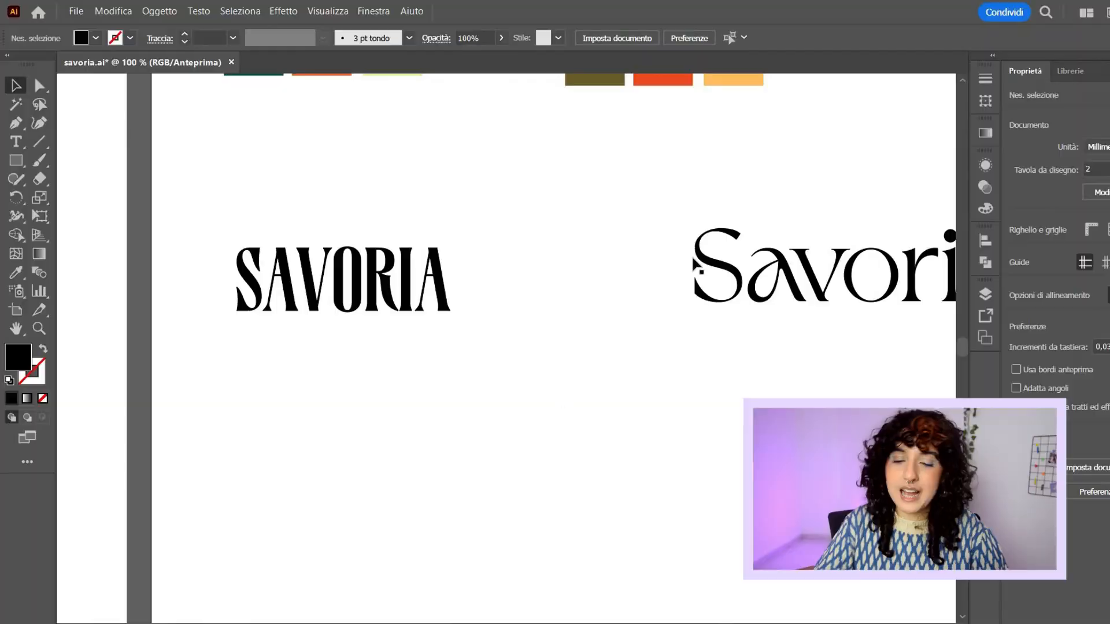
Set the condensed SAVORIA wordmark aside on the first artboard and place the Savoria wordmark beneath the teal palette.
{"action": "scroll", "coordinate": [692, 254], "scroll_direction": "right", "scroll_amount": 5}
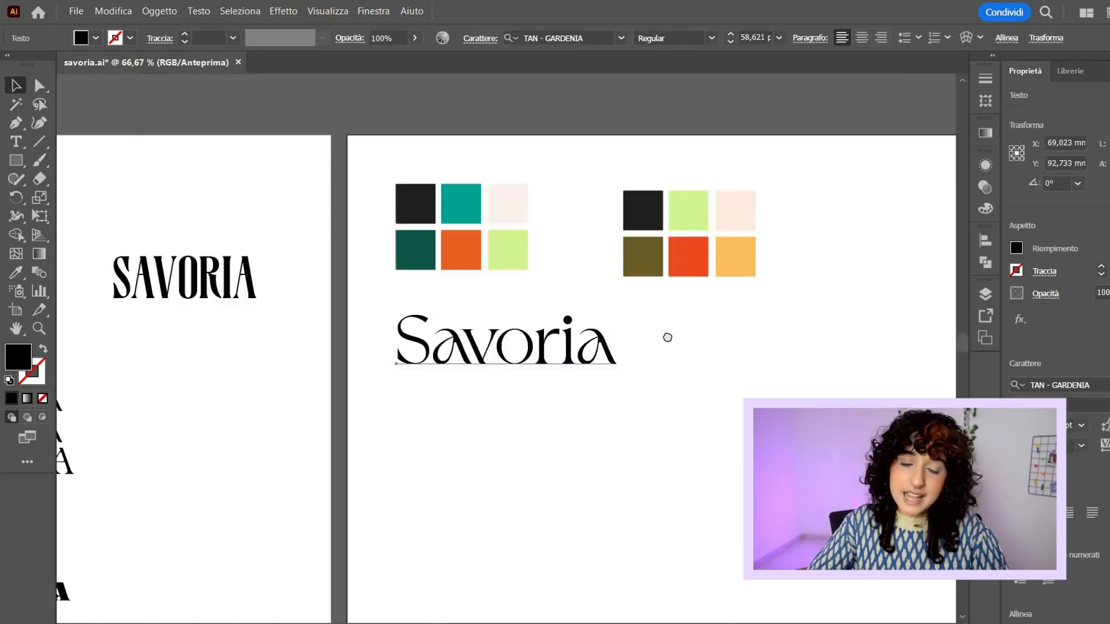
{"action": "scroll", "coordinate": [671, 344], "scroll_direction": "right", "scroll_amount": 5}
{"action": "scroll", "coordinate": [670, 343], "scroll_direction": "down", "scroll_amount": 2}
{"action": "left_click", "coordinate": [567, 283]}
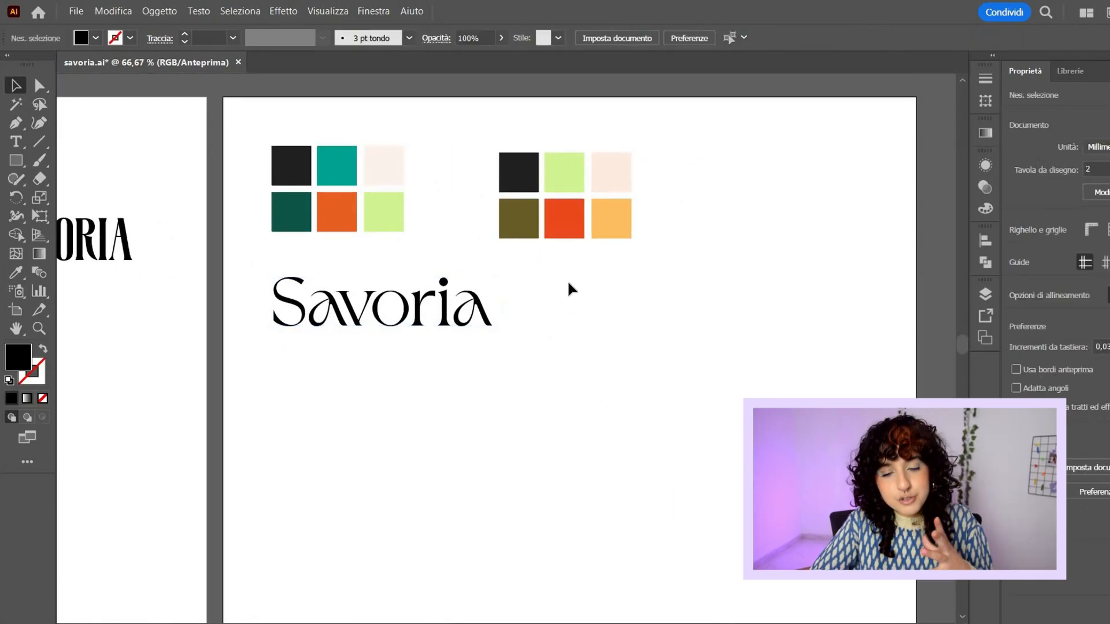
{"action": "scroll", "coordinate": [567, 283], "scroll_direction": "right", "scroll_amount": 3}
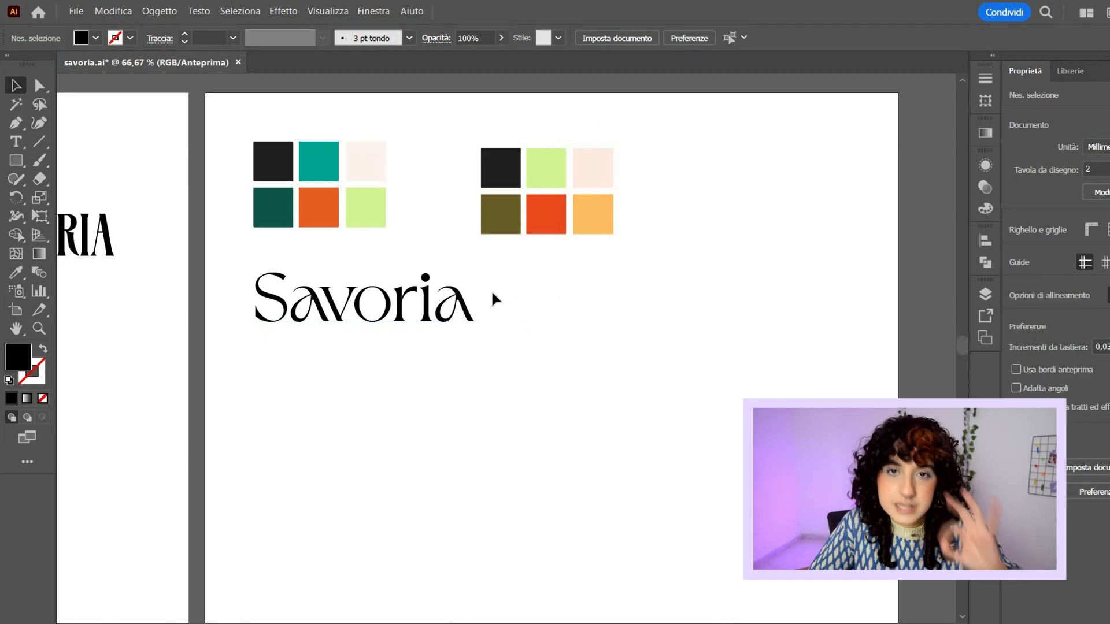
Set the teal palette aside on the first artboard and arrange the olive-and-red palette with the Savoria wordmark beside it.
{"action": "left_click_drag", "start_coordinate": [621, 306], "coordinate": [483, 248]}
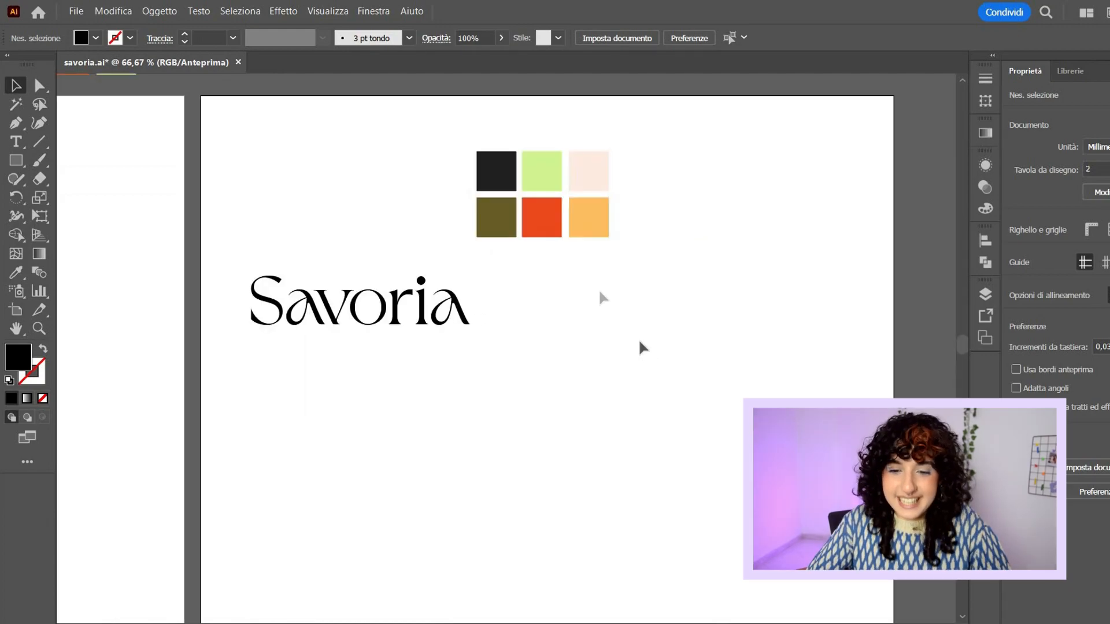
{"action": "left_click_drag", "start_coordinate": [614, 241], "coordinate": [457, 151]}
{"action": "left_click_drag", "start_coordinate": [592, 215], "coordinate": [346, 189]}
{"action": "left_click", "coordinate": [570, 214]}
{"action": "left_click_drag", "start_coordinate": [400, 305], "coordinate": [570, 158]}
{"action": "left_click", "coordinate": [548, 232]}
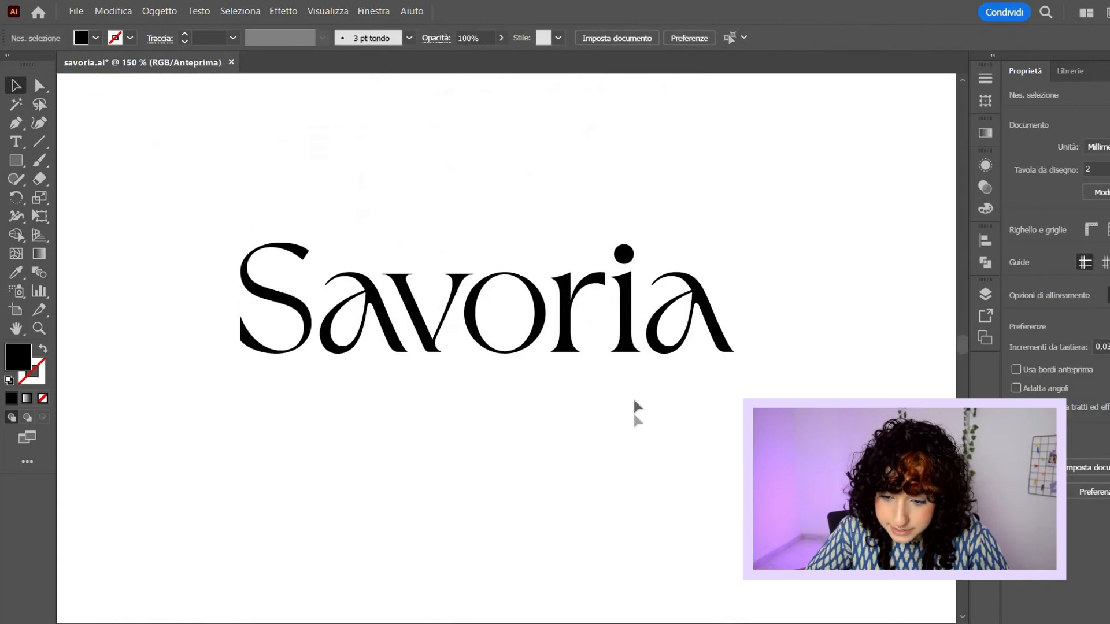
Tighten the letter spacing of a Savoria wordmark copy set in TAN - GARDENIA and compare it with the original.
{"action": "left_click", "coordinate": [649, 348]}
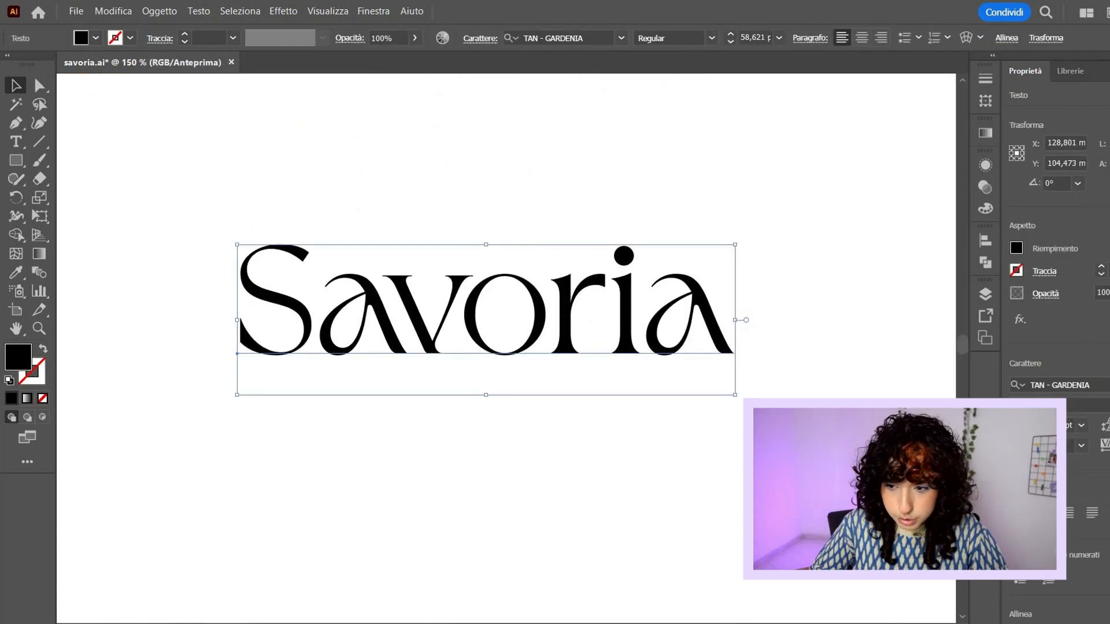
{"action": "key", "text": "alt+Left"}
{"action": "key", "text": "alt+Left"}
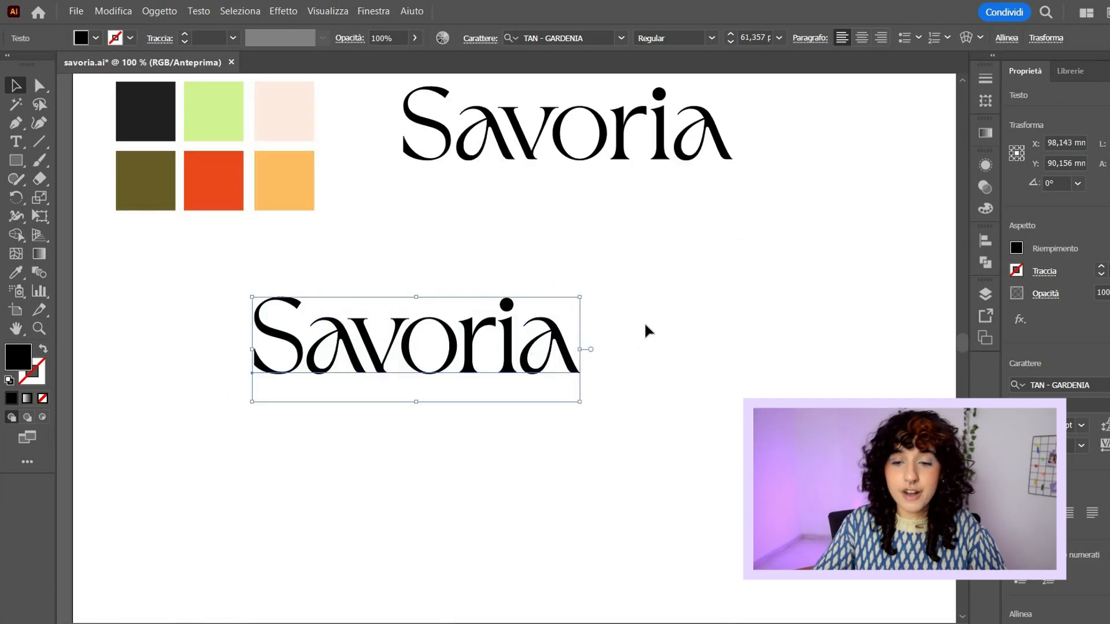
{"action": "left_click", "coordinate": [644, 321]}
{"action": "key", "text": "ctrl+minus"}
{"action": "key", "text": "ctrl+minus"}
{"action": "key", "text": "ctrl+plus"}
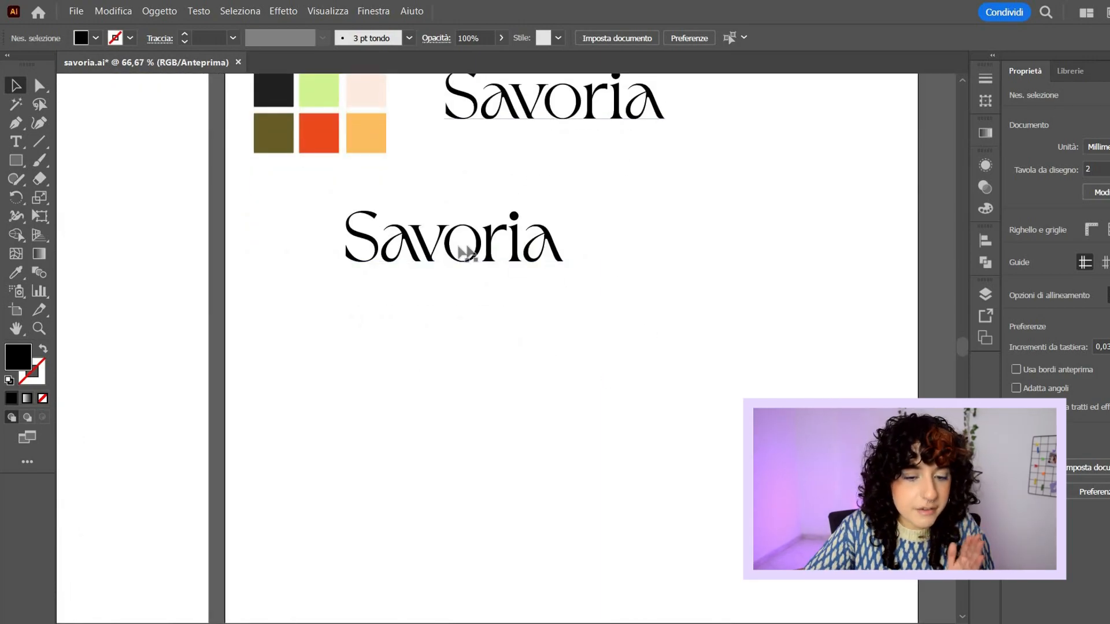
{"action": "key", "text": "ctrl+plus"}
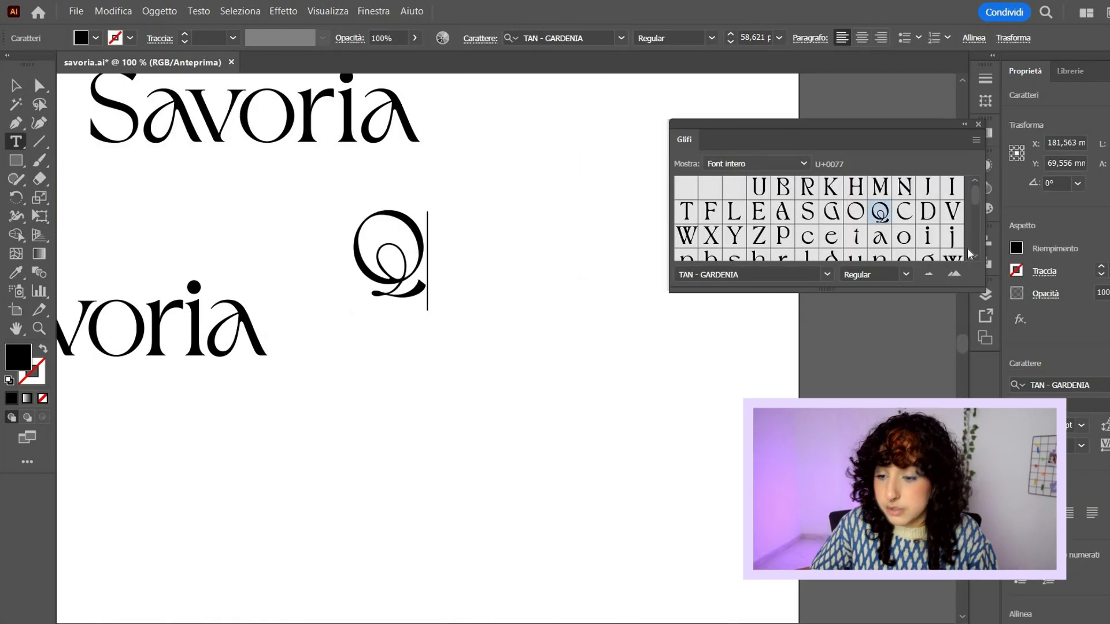
Add the TAN - GARDENIA glyphs g, k, q and & after the sample letter Q.
{"action": "scroll", "coordinate": [973, 256], "scroll_direction": "down", "scroll_amount": 2}
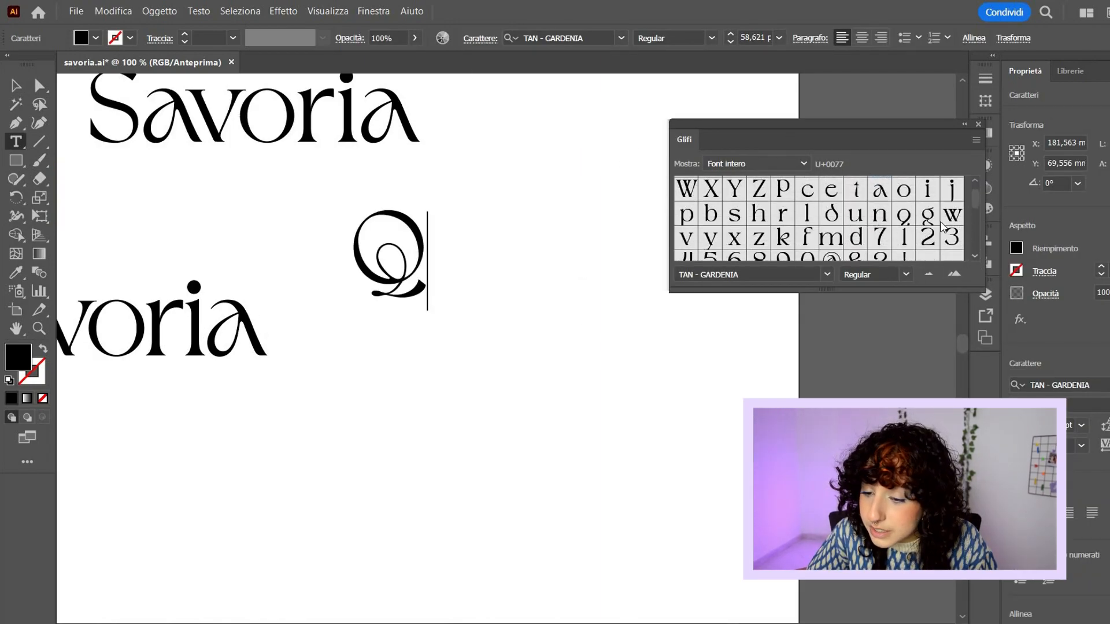
{"action": "double_click", "coordinate": [931, 218]}
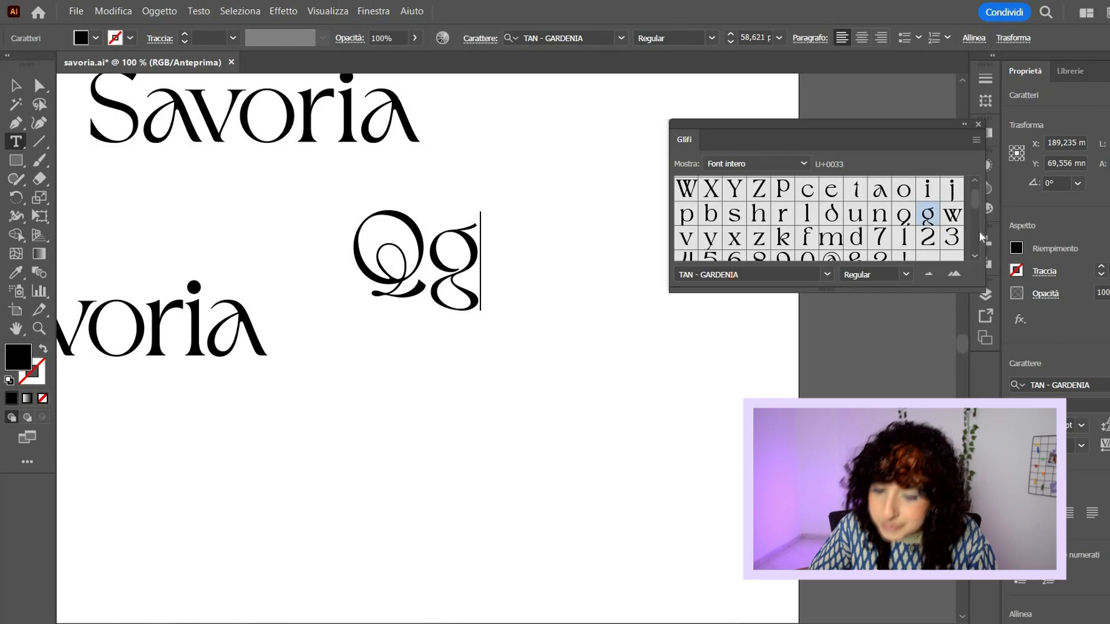
{"action": "double_click", "coordinate": [784, 245]}
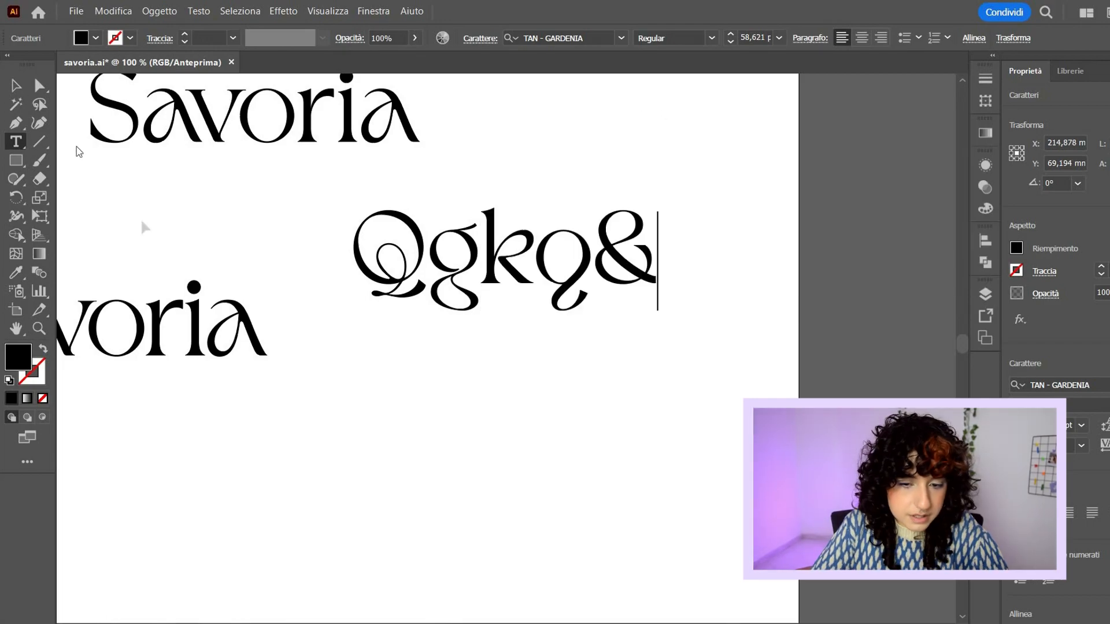
{"action": "left_click", "coordinate": [17, 85]}
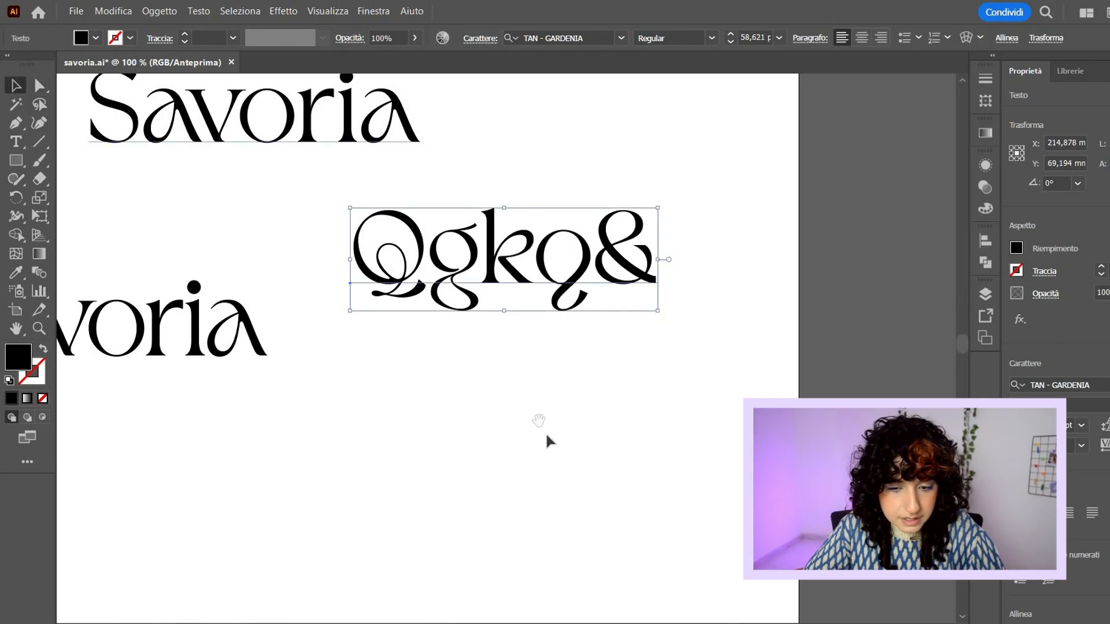
{"action": "left_click", "coordinate": [670, 312]}
{"action": "left_click_drag", "start_coordinate": [664, 362], "coordinate": [785, 321]}
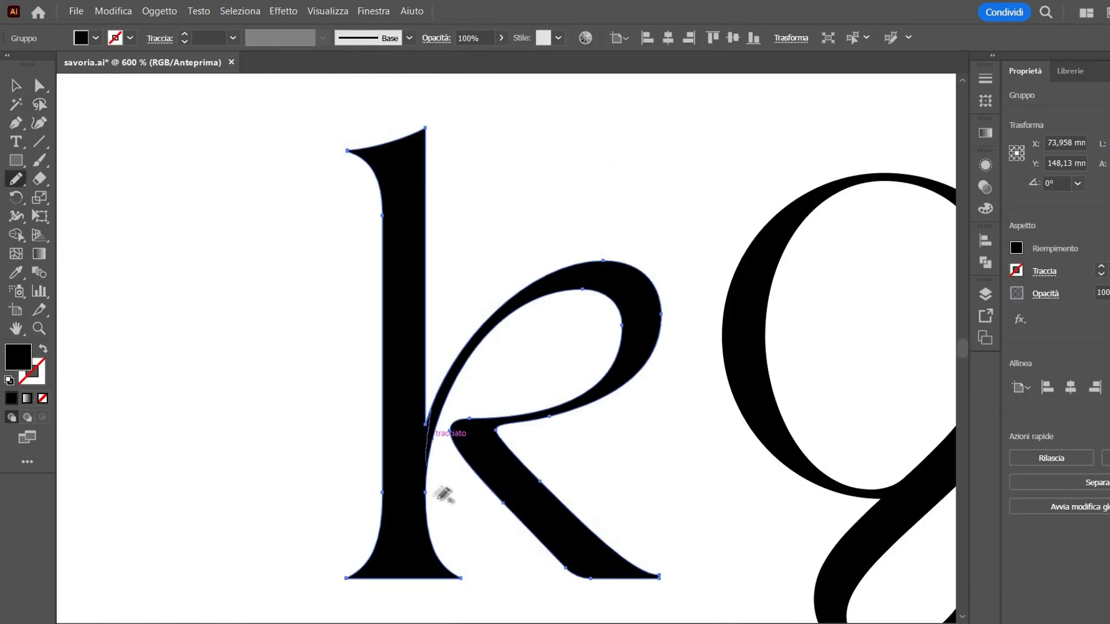
Trim the outlined k down to its curved loop by removing the stem and leg.
{"action": "key", "text": "shift+e"}
{"action": "mouse_move", "coordinate": [255, 217]}
{"action": "left_mouse_down"}
{"action": "mouse_move", "coordinate": [434, 558]}
{"action": "mouse_move", "coordinate": [387, 164]}
{"action": "left_mouse_up"}
{"action": "left_click_drag", "start_coordinate": [301, 441], "coordinate": [275, 326]}
{"action": "left_click_drag", "start_coordinate": [329, 454], "coordinate": [495, 421]}
{"action": "left_click", "coordinate": [16, 180]}
{"action": "left_click_drag", "start_coordinate": [482, 303], "coordinate": [502, 305]}
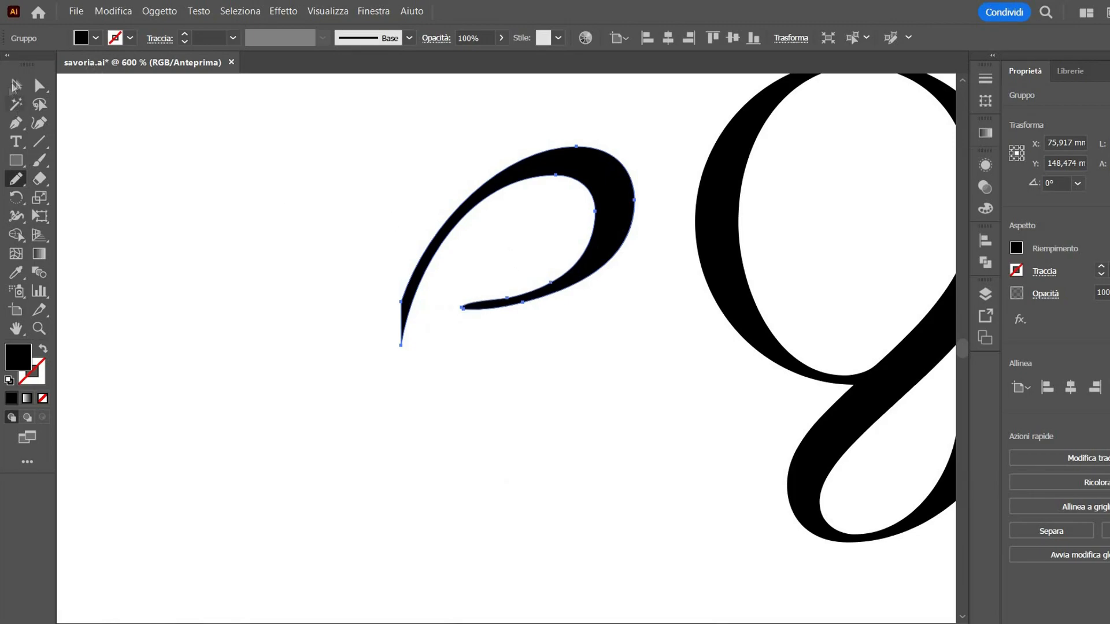
{"action": "left_click", "coordinate": [16, 86]}
{"action": "left_click", "coordinate": [85, 108]}
Try placing the rotated k loop across the v and o of the outlined Savoria wordmark.
{"action": "key", "text": "ctrl+minus"}
{"action": "key", "text": "ctrl+minus"}
{"action": "key", "text": "ctrl+minus"}
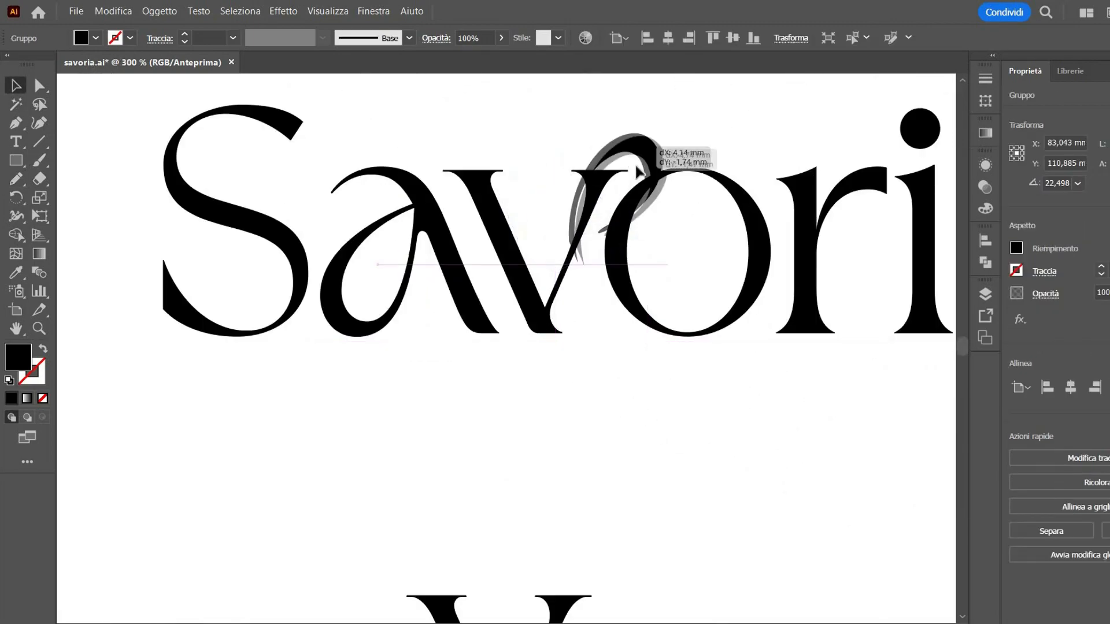
{"action": "left_click_drag", "start_coordinate": [607, 168], "coordinate": [591, 298]}
{"action": "left_click_drag", "start_coordinate": [592, 298], "coordinate": [592, 298]}
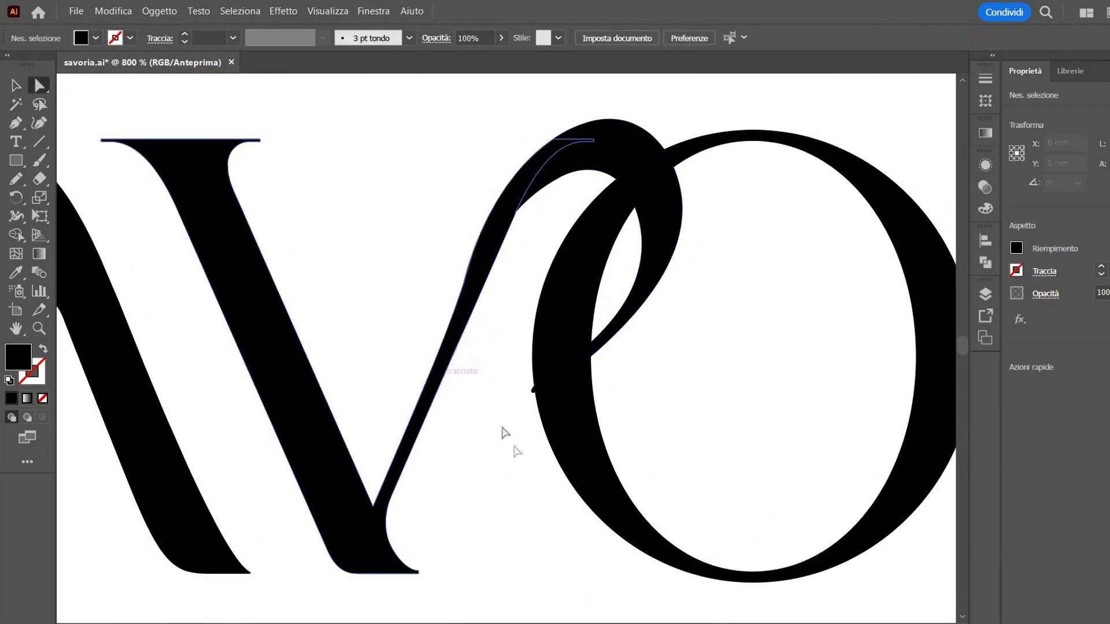
Try blending the loop into the v's thin arm in place of its serif, and review the whole wordmark.
{"action": "key", "text": "p"}
{"action": "key", "text": "ctrl+minus"}
{"action": "key", "text": "v"}
{"action": "left_click", "coordinate": [198, 104]}
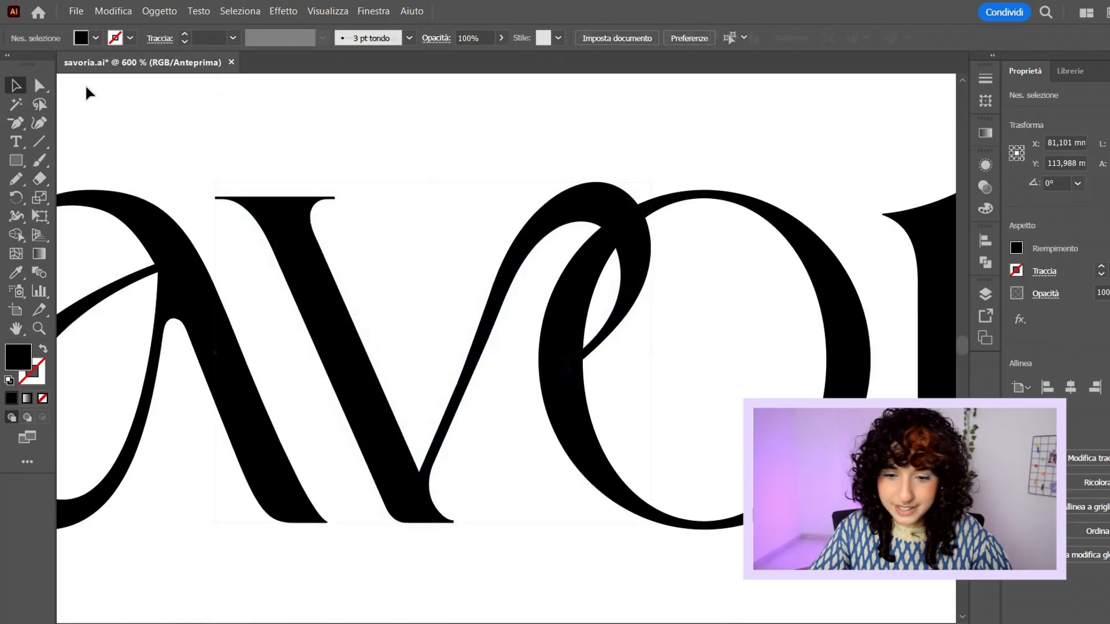
{"action": "key", "text": "ctrl+minus"}
{"action": "key", "text": "ctrl+minus"}
{"action": "key", "text": "ctrl+minus"}
{"action": "key", "text": "ctrl+minus"}
{"action": "key", "text": "ctrl+minus"}
{"action": "key", "text": "ctrl+minus"}
{"action": "key", "text": "ctrl+minus"}
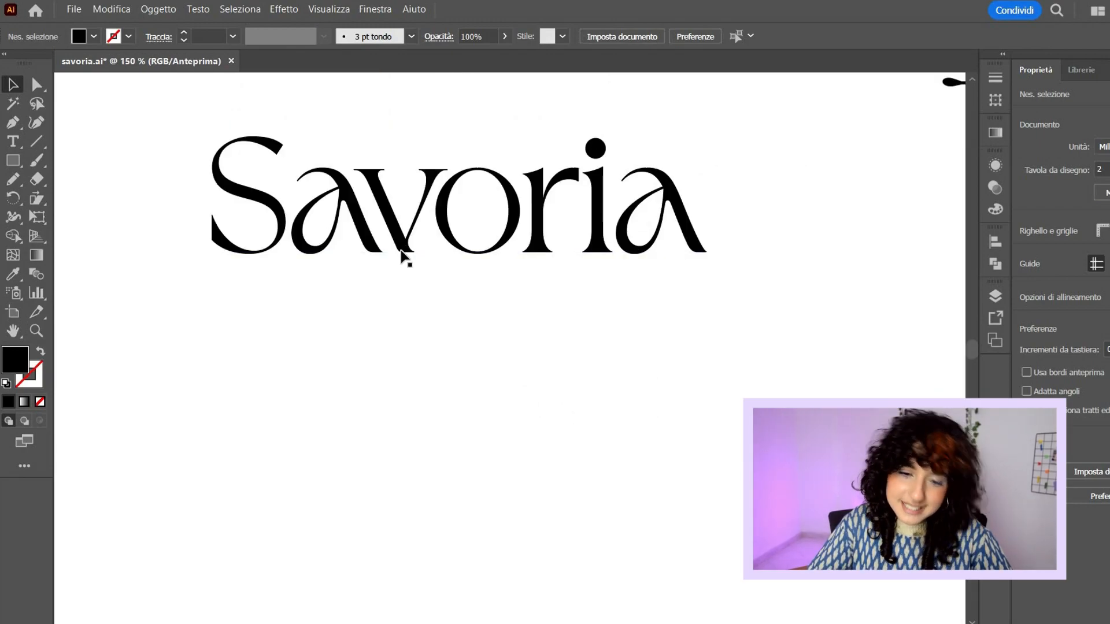
Convert the lower Savoria wordmark to outlines and place a copy of its first a beneath it.
{"action": "left_click", "coordinate": [453, 254]}
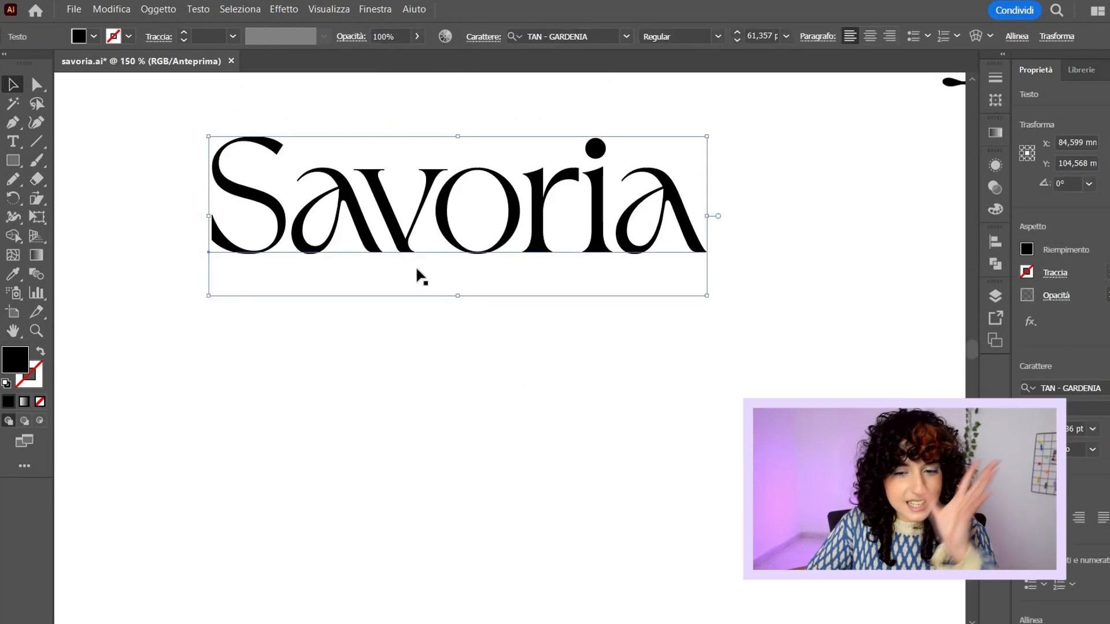
{"action": "left_click", "coordinate": [441, 305]}
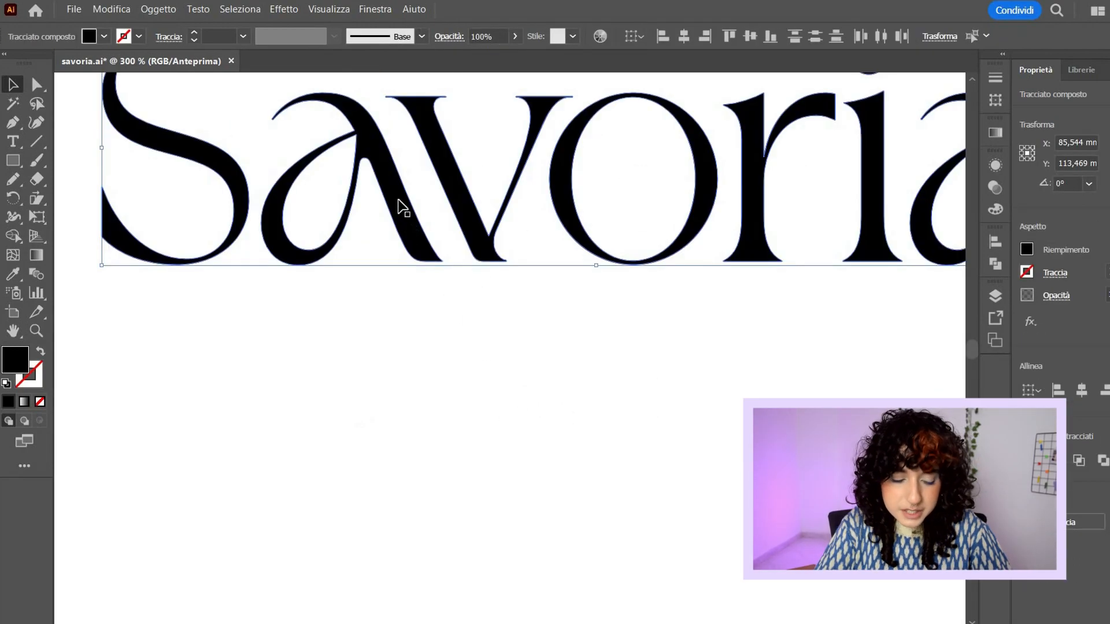
{"action": "left_click", "coordinate": [444, 459]}
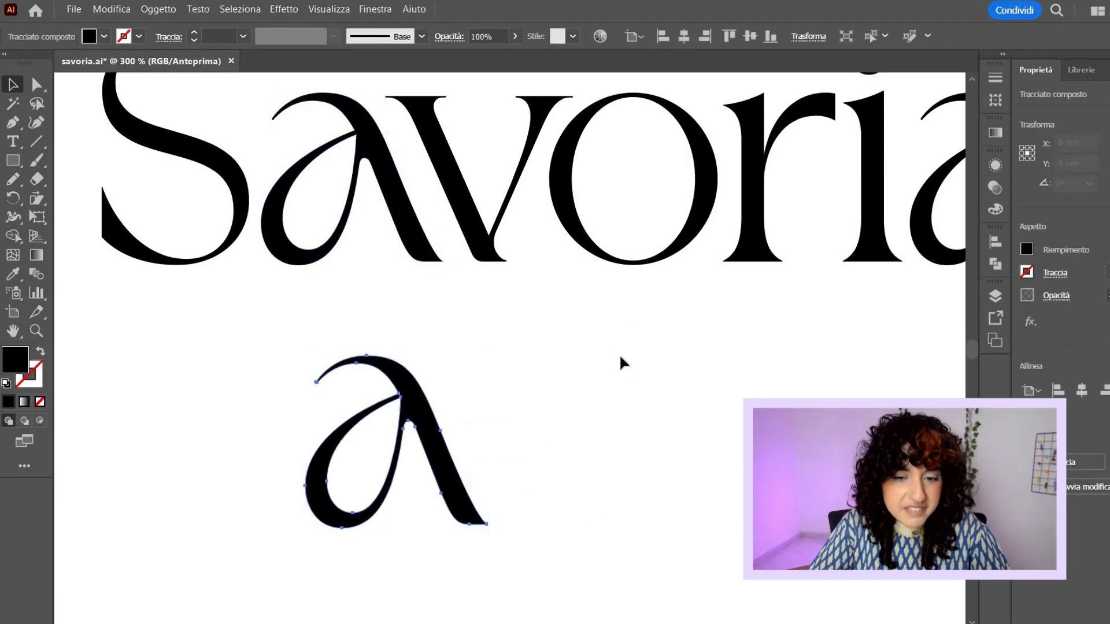
Strip the copied a down to its curved diagonal stroke by removing the whole bowl.
{"action": "scroll", "coordinate": [619, 353], "scroll_direction": "down", "scroll_amount": 3}
{"action": "key", "text": "ctrl+plus"}
{"action": "key", "text": "ctrl+plus"}
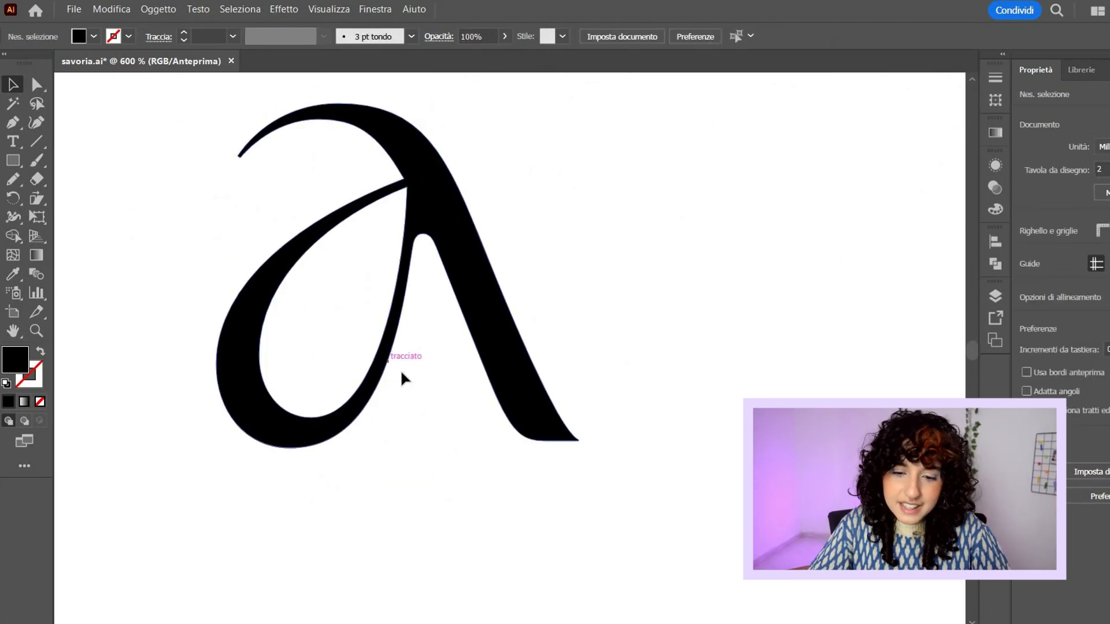
{"action": "left_click", "coordinate": [400, 372]}
{"action": "key", "text": "n"}
{"action": "left_click_drag", "start_coordinate": [406, 179], "coordinate": [456, 291]}
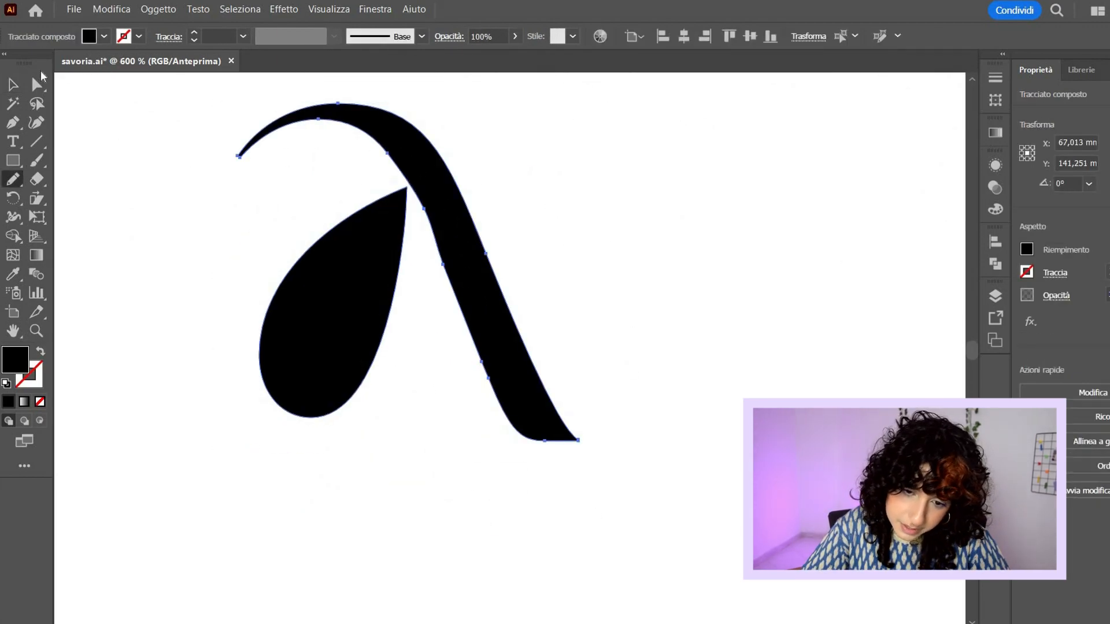
{"action": "left_click", "coordinate": [12, 84]}
{"action": "double_click", "coordinate": [366, 334]}
{"action": "key", "text": "Delete"}
{"action": "key", "text": "Escape"}
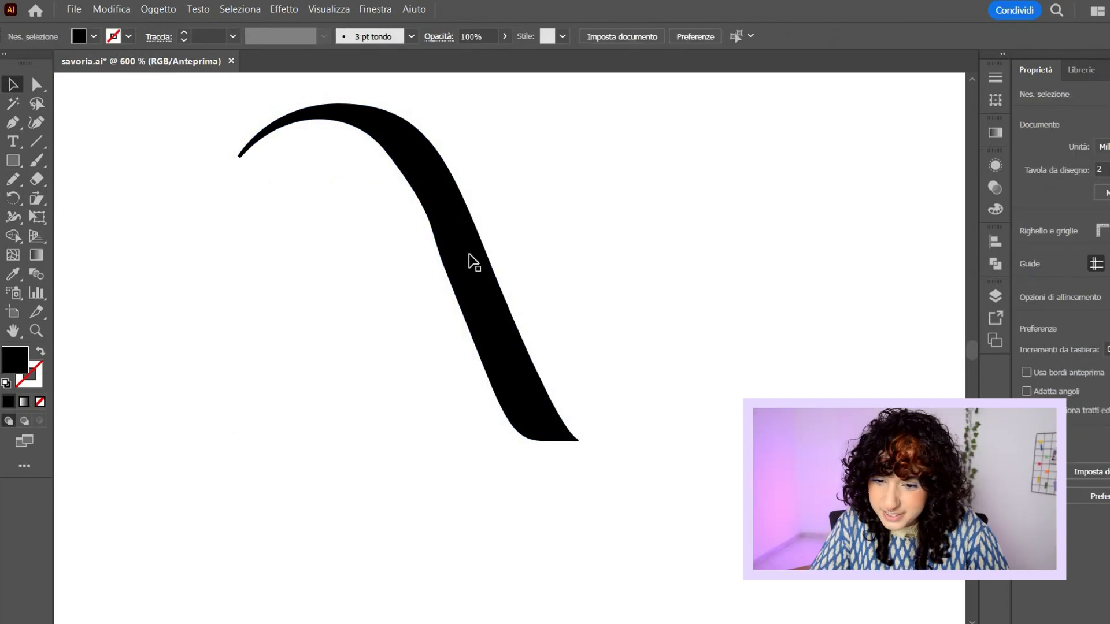
Smooth the stroke's inner edge and combine it with the thin arm of a copied v to form a custom v.
{"action": "left_click", "coordinate": [473, 262]}
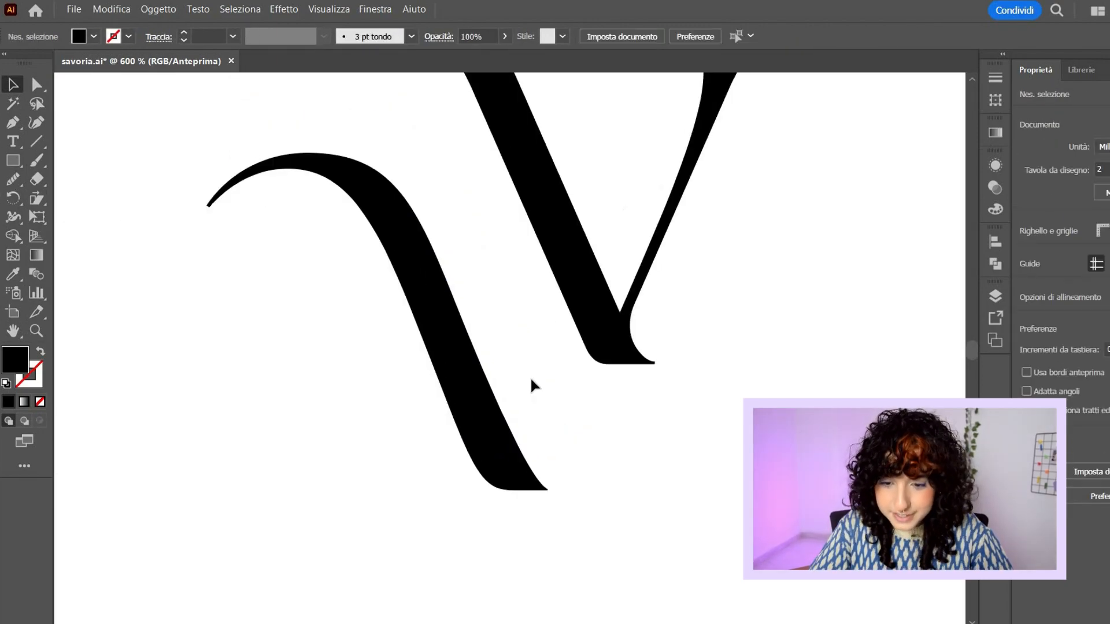
{"action": "left_click_drag", "start_coordinate": [532, 383], "coordinate": [517, 387]}
{"action": "key", "text": "n"}
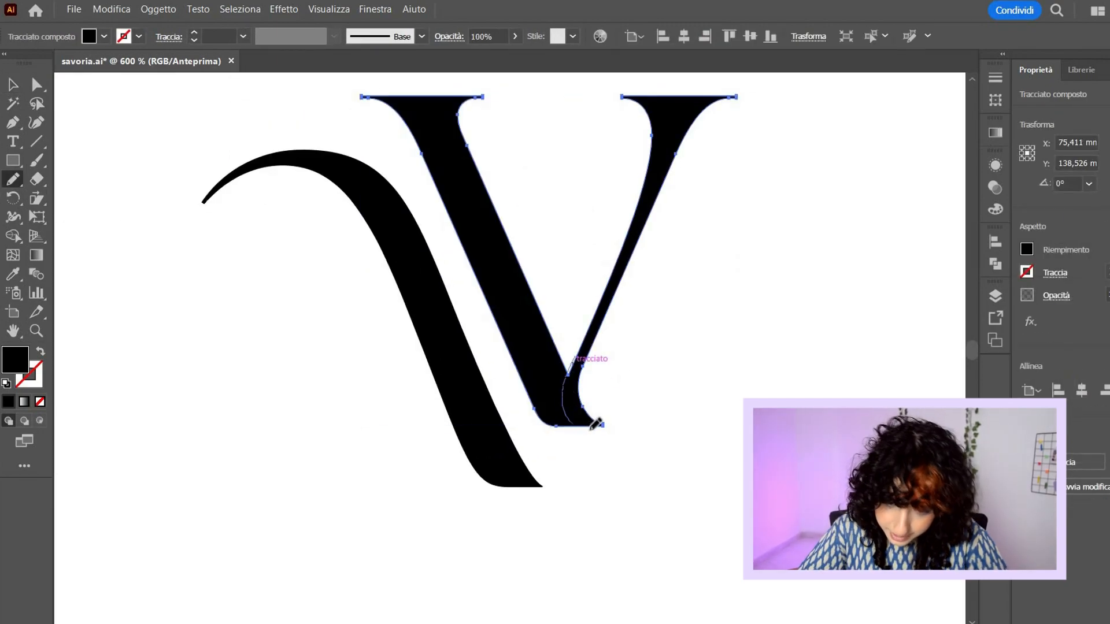
{"action": "left_click", "coordinate": [12, 85]}
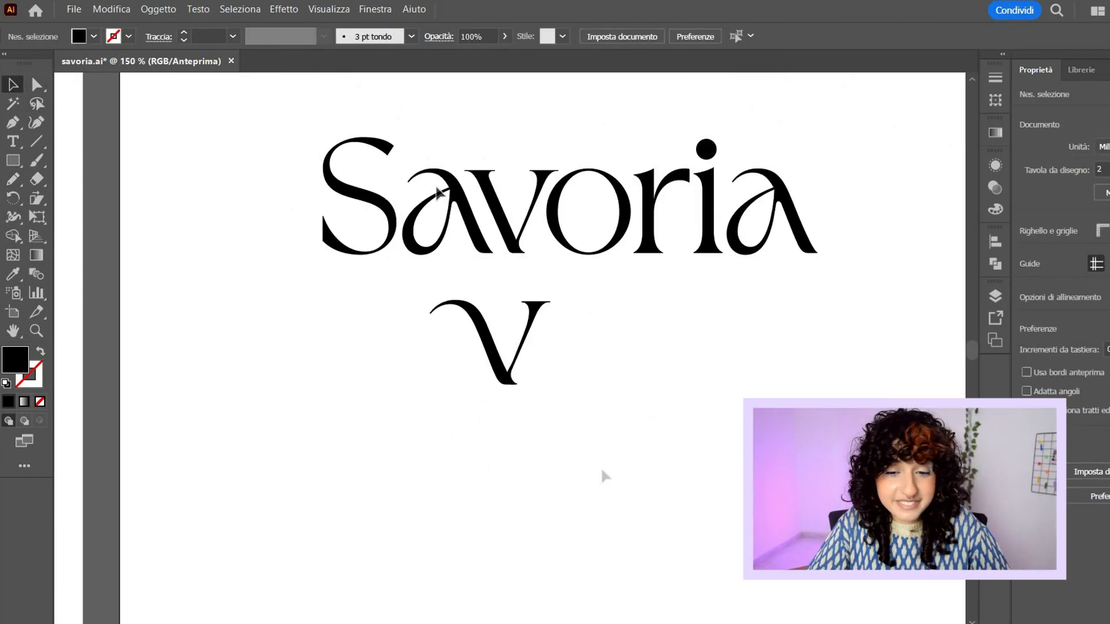
Move the original v out beneath the wordmark and place the custom v between the a and o.
{"action": "left_click_drag", "start_coordinate": [525, 220], "coordinate": [641, 438]}
{"action": "left_click_drag", "start_coordinate": [509, 370], "coordinate": [501, 242]}
{"action": "left_click_drag", "start_coordinate": [509, 307], "coordinate": [509, 307]}
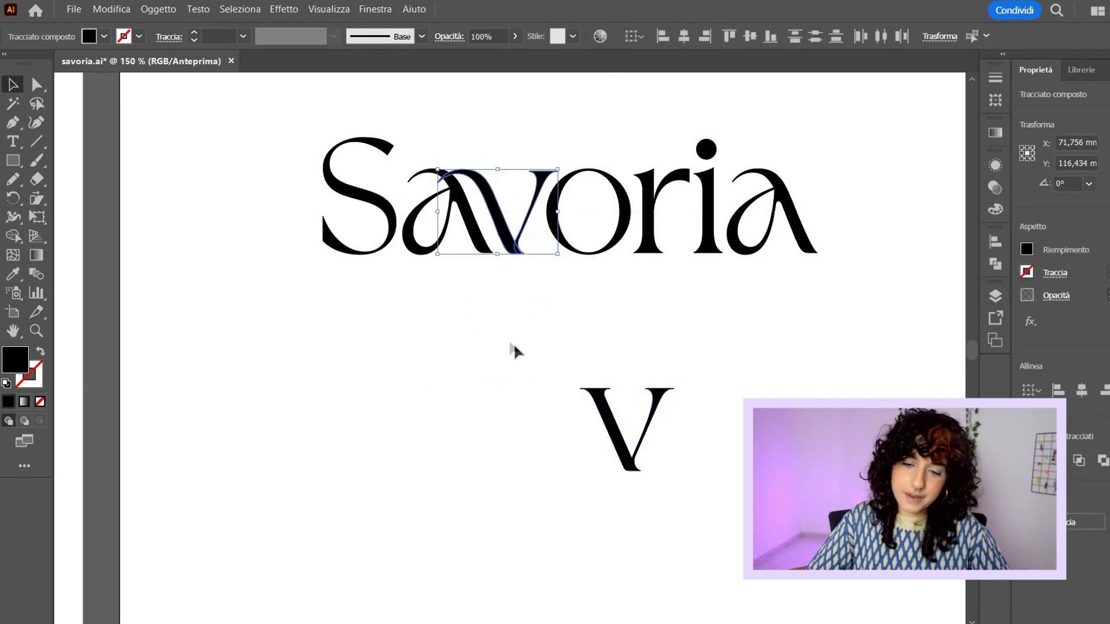
{"action": "left_click", "coordinate": [521, 339]}
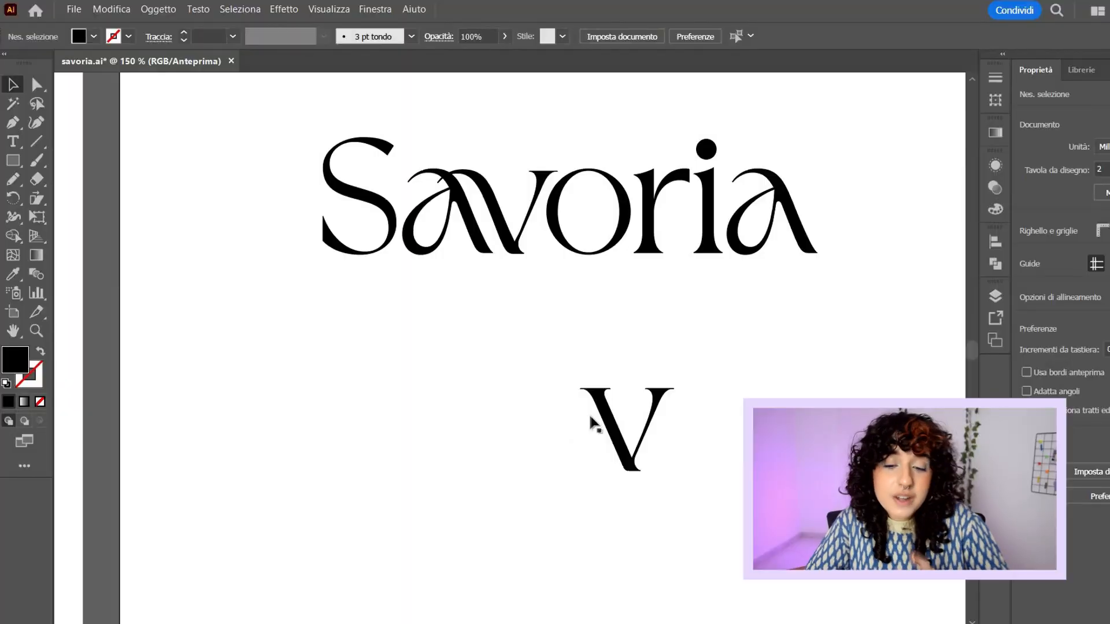
Lower the custom v's curved stroke so it crosses the a where the bowl meets the stem.
{"action": "scroll", "coordinate": [588, 413], "scroll_direction": "up", "scroll_amount": 1}
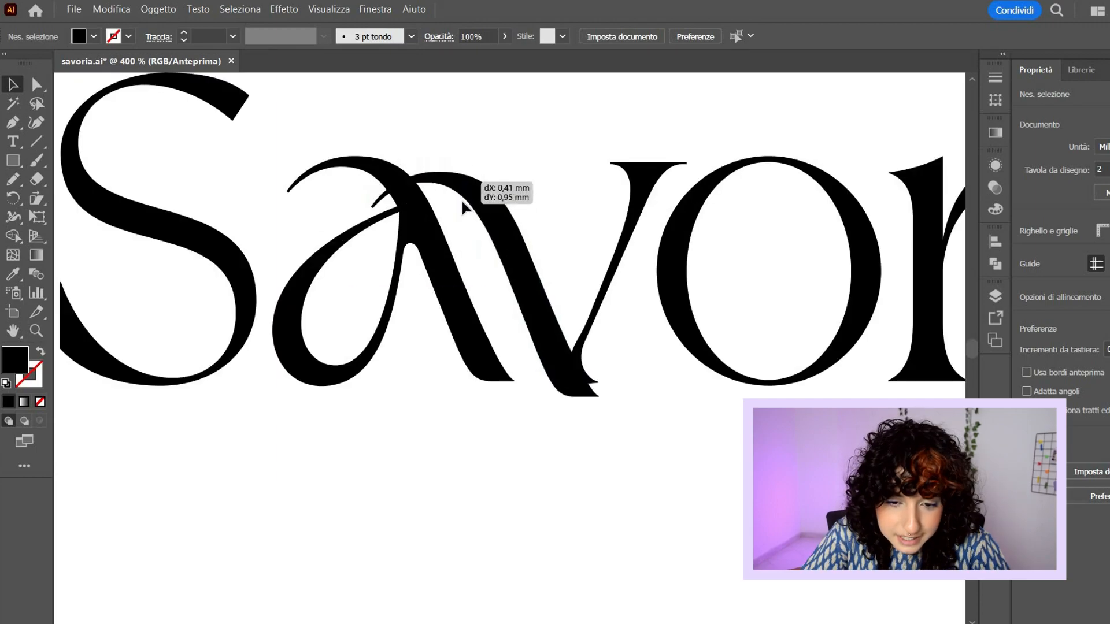
{"action": "left_click_drag", "start_coordinate": [460, 199], "coordinate": [466, 206]}
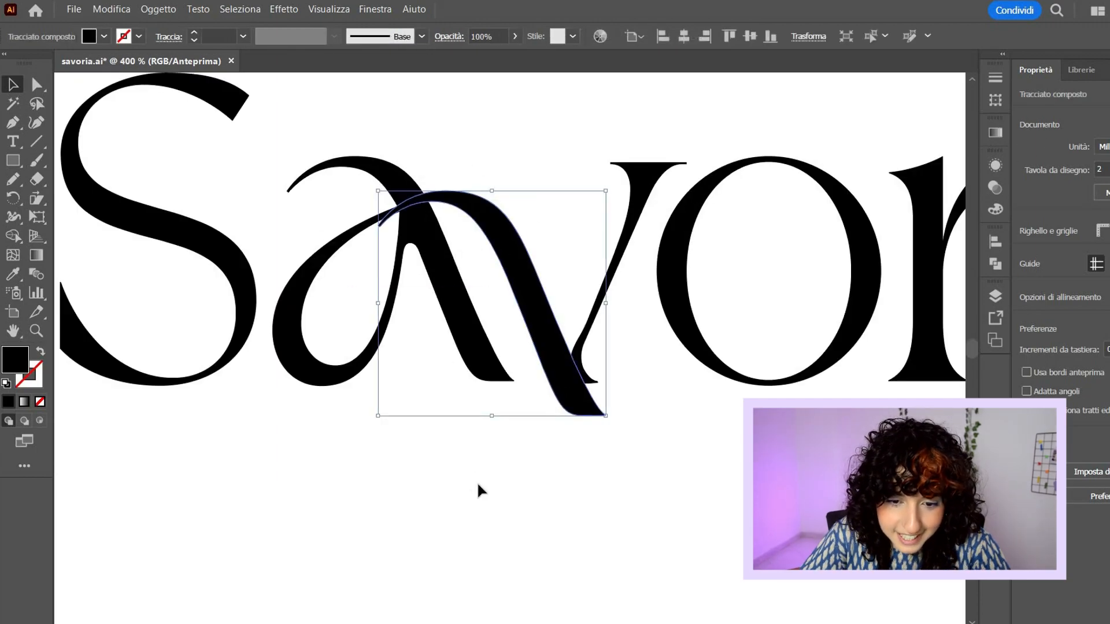
{"action": "left_click", "coordinate": [611, 408]}
Cut through the v's curved stroke with the Eraser and lift its lower part back to the baseline.
{"action": "scroll", "coordinate": [578, 302], "scroll_direction": "up", "scroll_amount": 2}
{"action": "left_click", "coordinate": [480, 295]}
{"action": "left_click", "coordinate": [36, 179]}
{"action": "left_click_drag", "start_coordinate": [401, 255], "coordinate": [545, 352]}
{"action": "left_click", "coordinate": [12, 85]}
{"action": "left_click", "coordinate": [578, 491]}
{"action": "mouse_move", "coordinate": [539, 428]}
{"action": "left_mouse_down"}
{"action": "mouse_move", "coordinate": [489, 339]}
{"action": "mouse_move", "coordinate": [505, 340]}
{"action": "left_mouse_up"}
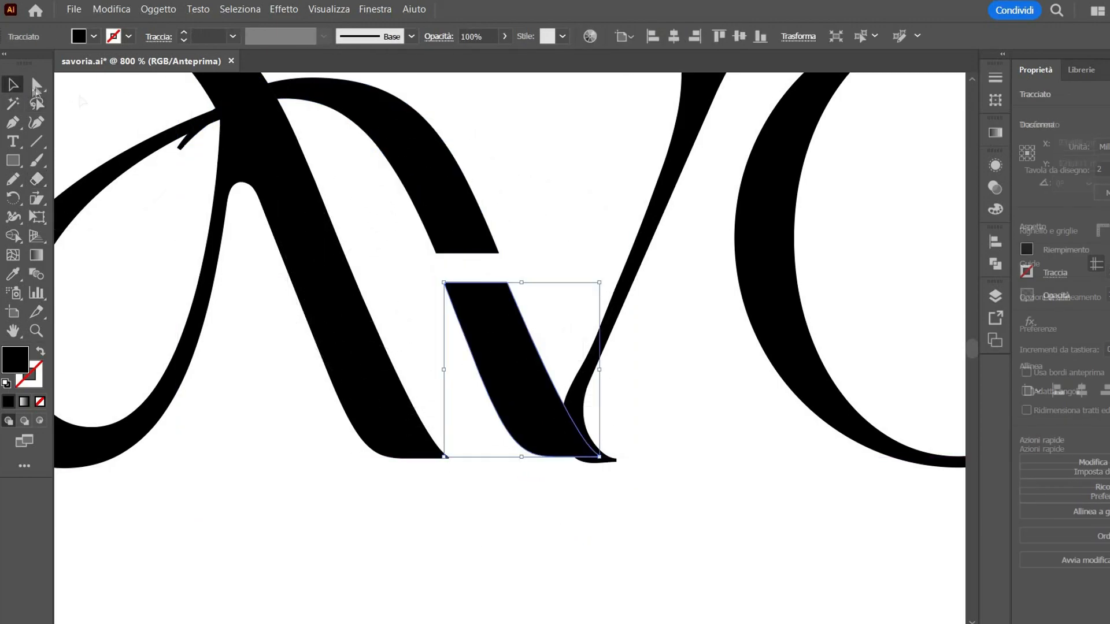
Extend the lower piece's upper anchor points to close the gap and merge the v's stroke pieces.
{"action": "key", "text": "a"}
{"action": "left_click_drag", "start_coordinate": [445, 282], "coordinate": [436, 253]}
{"action": "left_click_drag", "start_coordinate": [508, 283], "coordinate": [498, 253]}
{"action": "left_click", "coordinate": [563, 208]}
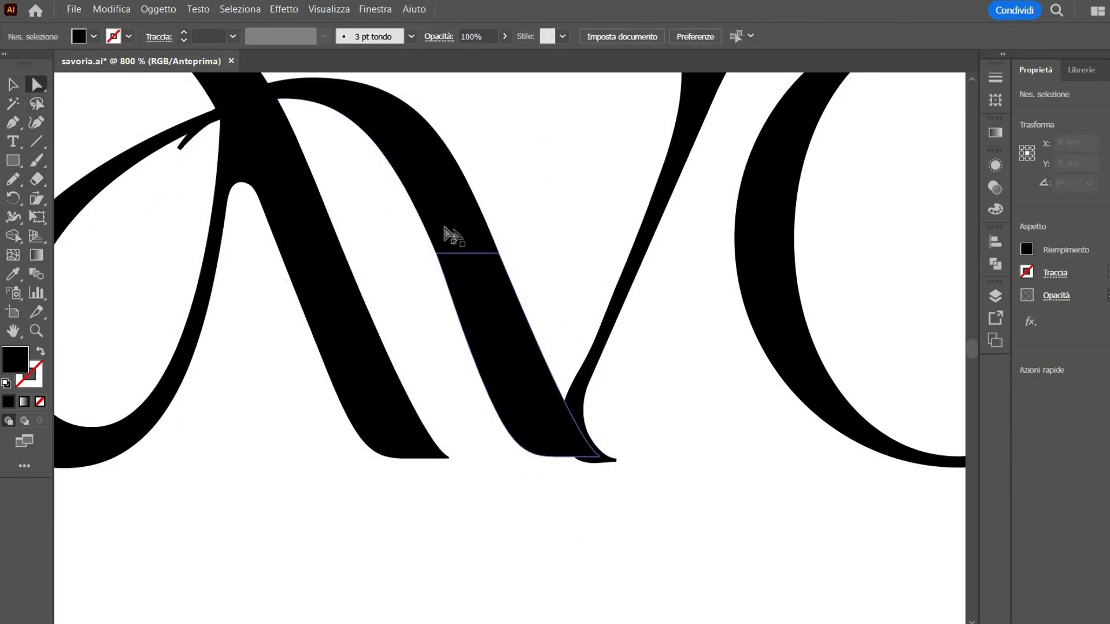
{"action": "key", "text": "v"}
{"action": "left_click", "coordinate": [485, 291]}
{"action": "left_click", "coordinate": [457, 223], "text": "shift"}
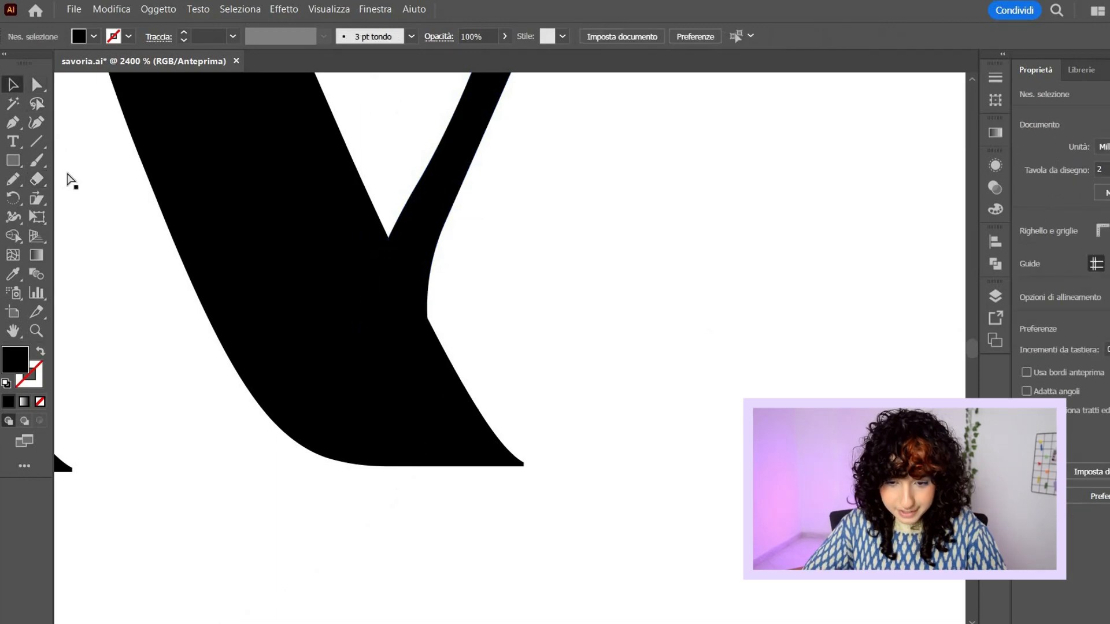
Examine the joined av ligature up close and within the whole Savoria wordmark.
{"action": "key", "text": "ctrl+minus"}
{"action": "key", "text": "ctrl+minus"}
{"action": "key", "text": "ctrl+minus"}
{"action": "key", "text": "ctrl+minus"}
{"action": "key", "text": "ctrl+minus"}
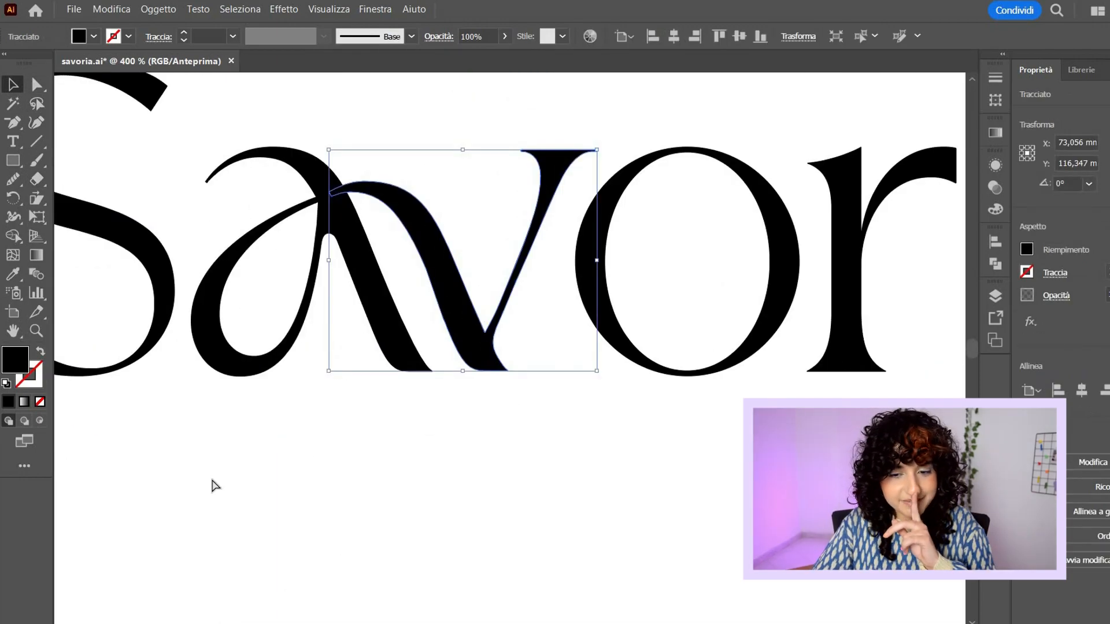
{"action": "key", "text": "ctrl+minus"}
{"action": "key", "text": "ctrl+minus"}
{"action": "key", "text": "ctrl+minus"}
{"action": "key", "text": "ctrl+minus"}
{"action": "key", "text": "ctrl+minus"}
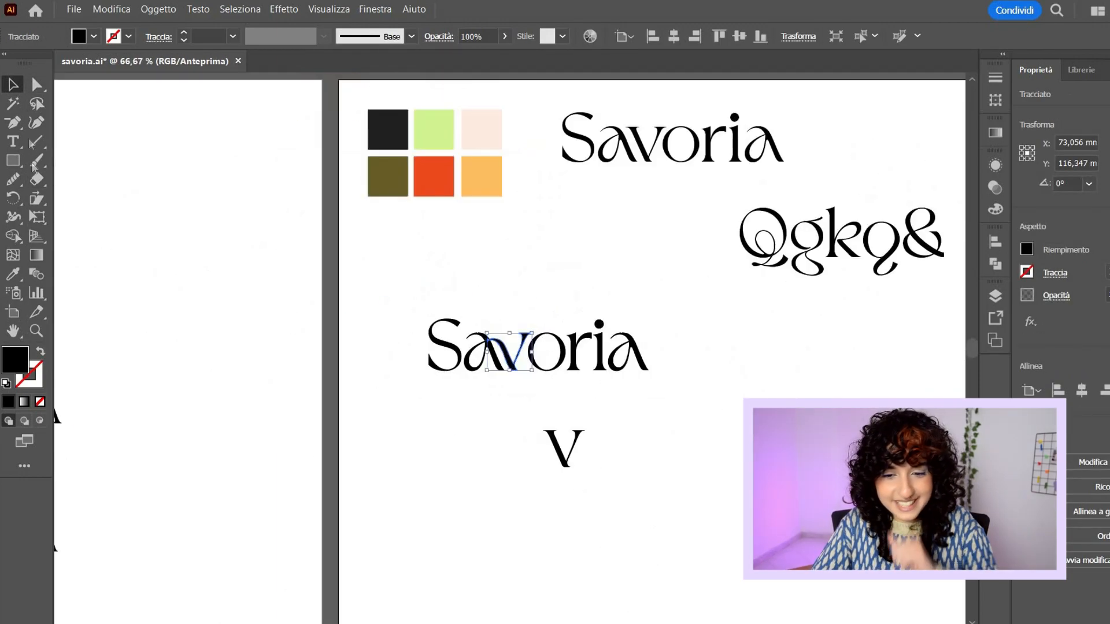
{"action": "left_click", "coordinate": [472, 467]}
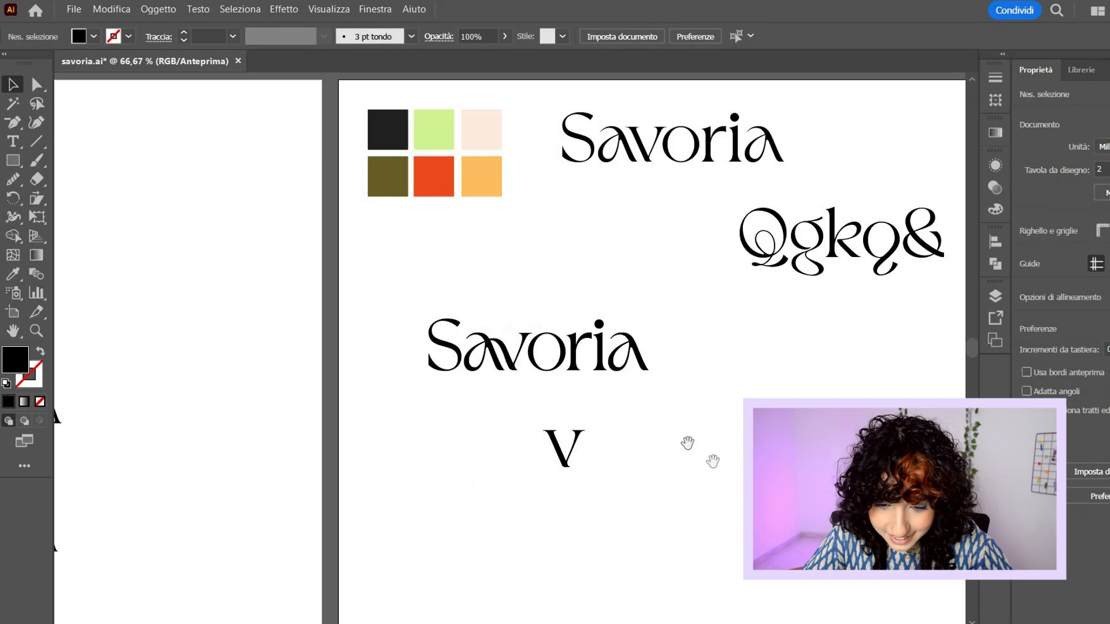
Cut the serifed upper part off the custom v's thin arm.
{"action": "key", "text": "ctrl+plus"}
{"action": "key", "text": "ctrl+plus"}
{"action": "key", "text": "ctrl+plus"}
{"action": "key", "text": "ctrl+plus"}
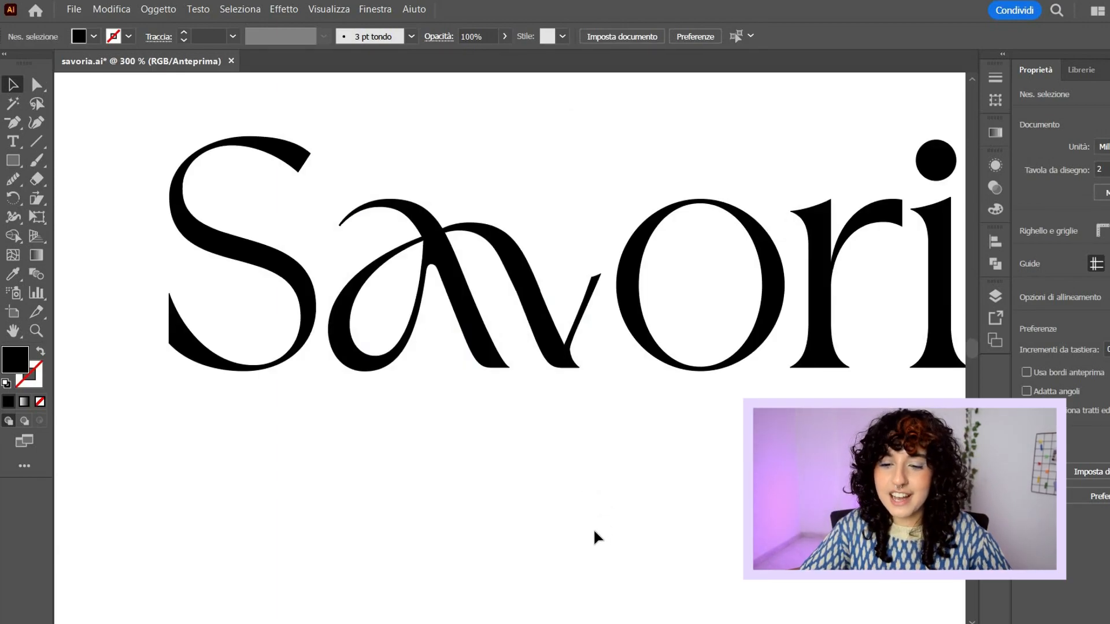
Place a copy of the wordmark's r beneath it, beside the spare v.
{"action": "left_click_drag", "start_coordinate": [580, 425], "coordinate": [533, 346]}
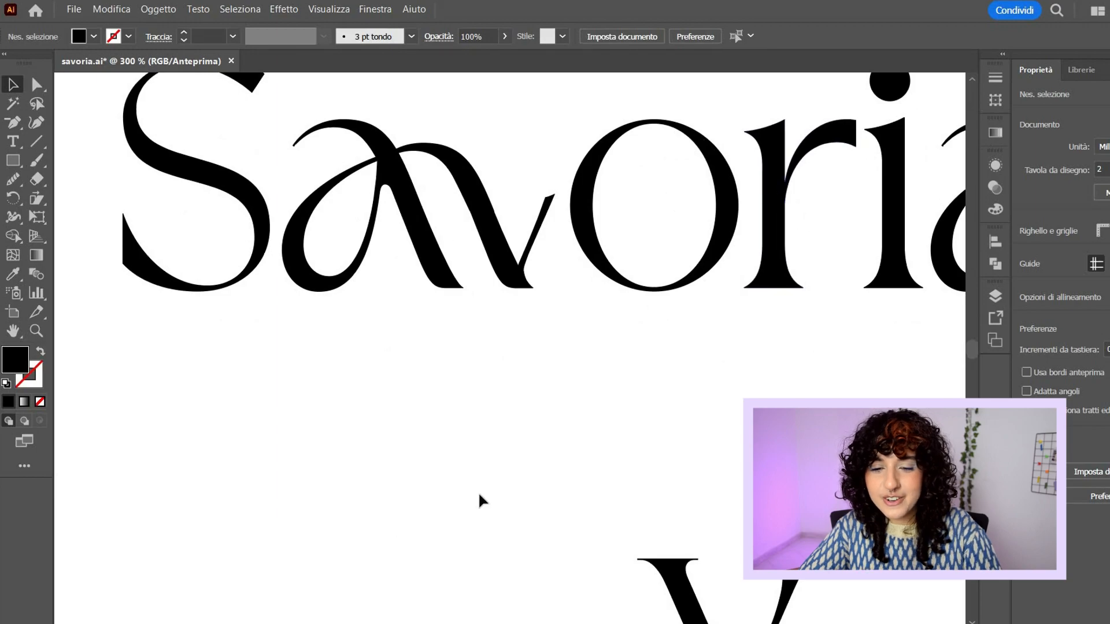
{"action": "left_click_drag", "start_coordinate": [773, 202], "coordinate": [407, 529]}
{"action": "left_click_drag", "start_coordinate": [502, 523], "coordinate": [513, 434]}
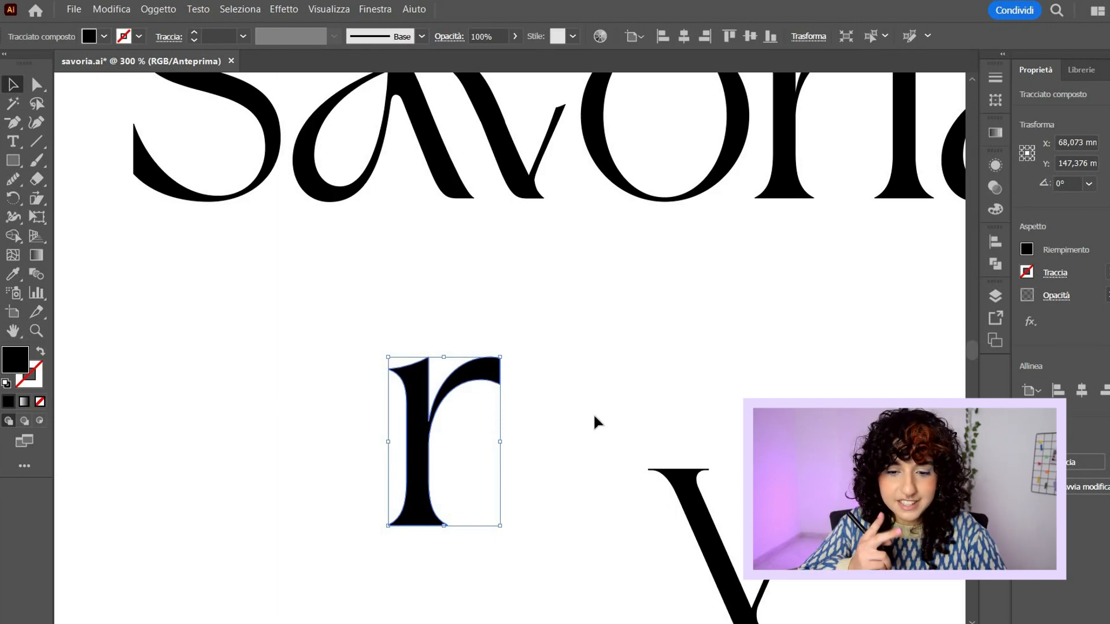
{"action": "left_click", "coordinate": [633, 398]}
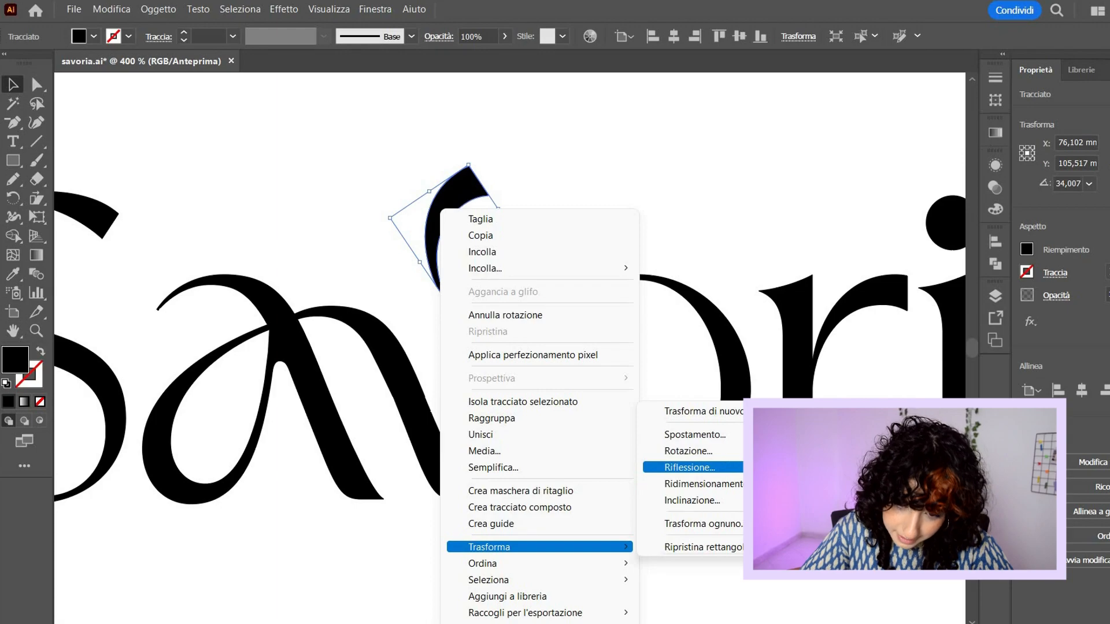
Reflect the rotated arm piece of the r across the vertical axis and position it atop the v's shortened arm.
{"action": "left_click", "coordinate": [737, 468]}
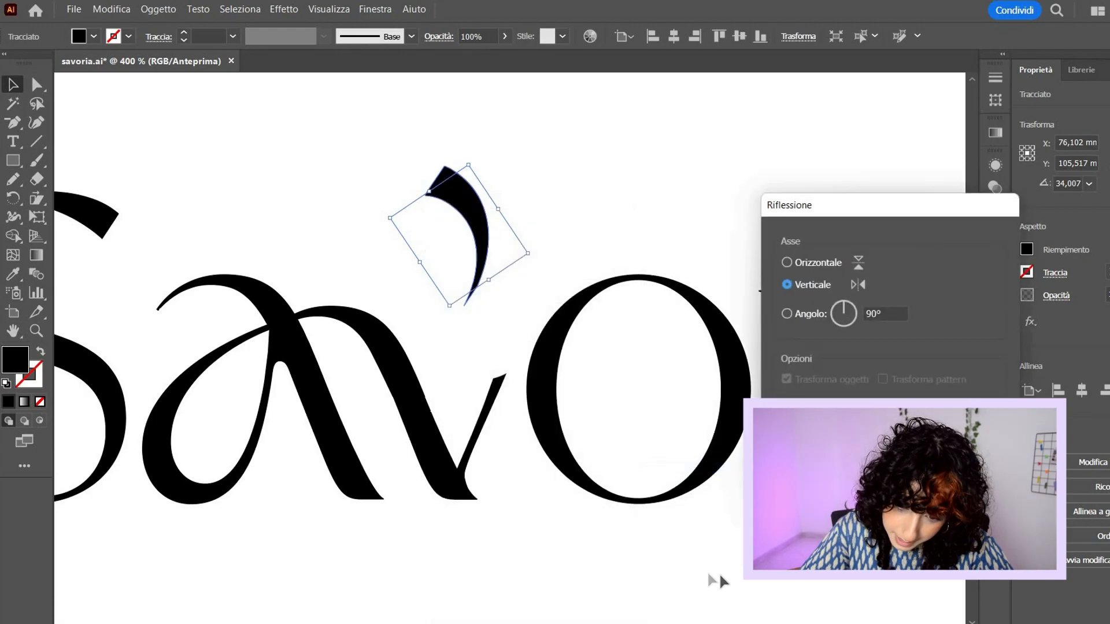
{"action": "left_click", "coordinate": [896, 463]}
{"action": "mouse_move", "coordinate": [474, 222]}
{"action": "left_mouse_down"}
{"action": "mouse_move", "coordinate": [478, 330]}
{"action": "mouse_move", "coordinate": [483, 320]}
{"action": "left_mouse_up"}
{"action": "left_click_drag", "start_coordinate": [484, 319], "coordinate": [500, 299]}
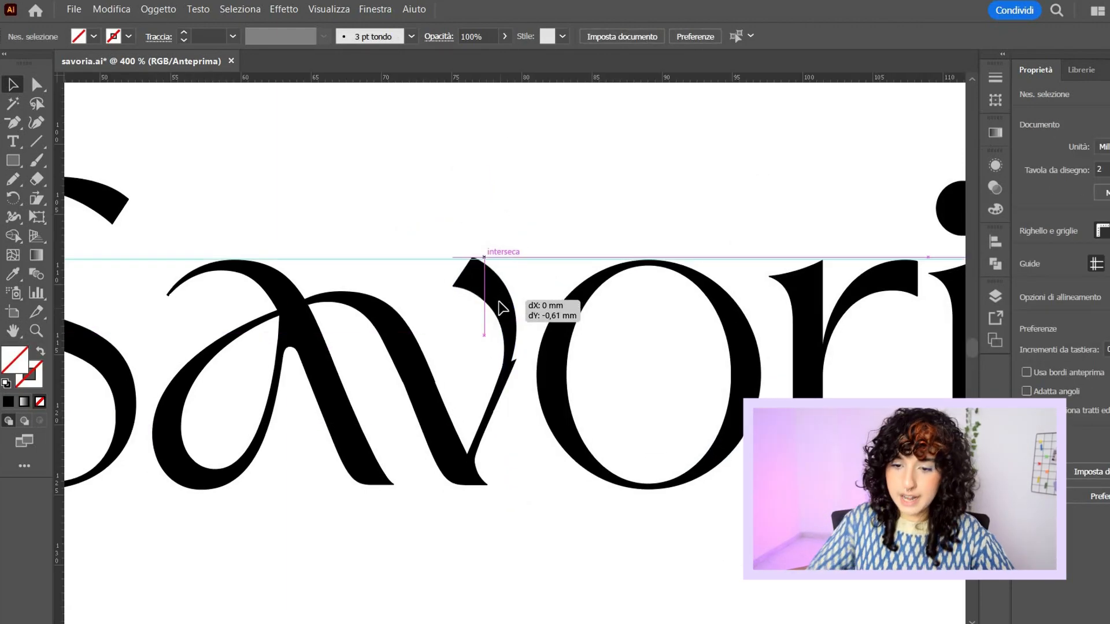
Adjust the anchor handle at the lower end of the curved arm piece to blend it into the v's thin arm.
{"action": "left_click", "coordinate": [527, 222]}
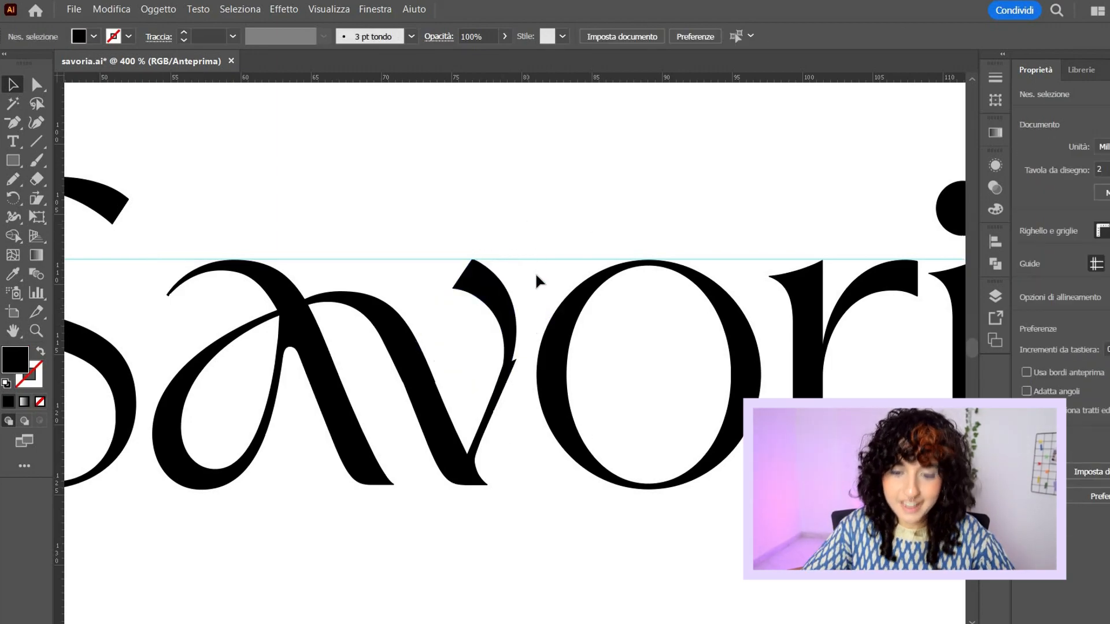
{"action": "left_click", "coordinate": [466, 454]}
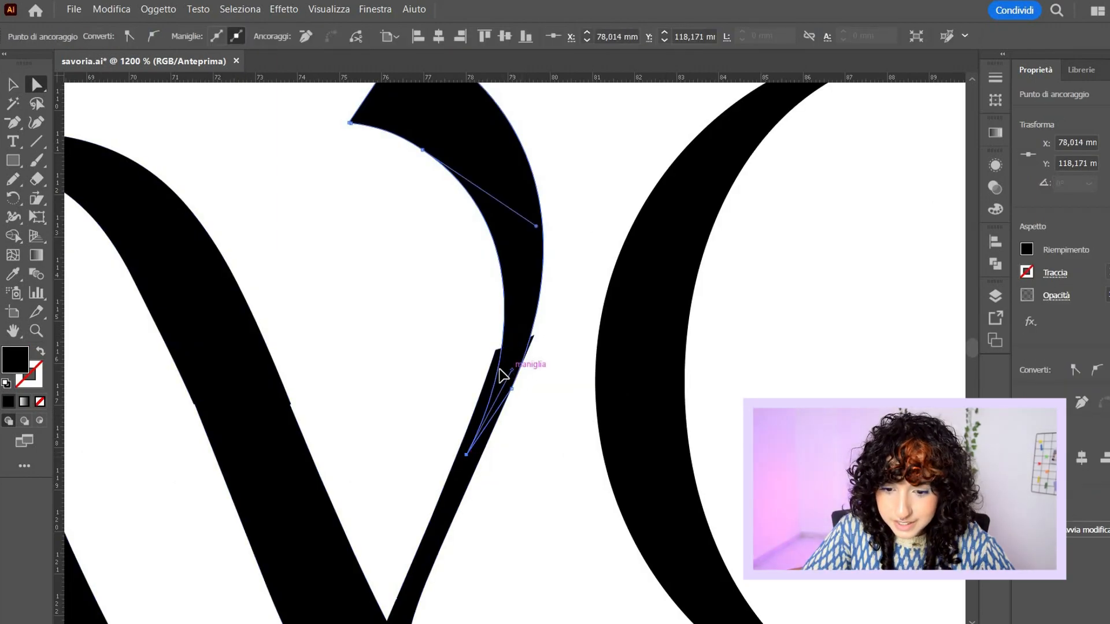
{"action": "mouse_move", "coordinate": [500, 375]}
{"action": "left_mouse_down"}
{"action": "mouse_move", "coordinate": [535, 376]}
{"action": "mouse_move", "coordinate": [513, 391]}
{"action": "left_mouse_up"}
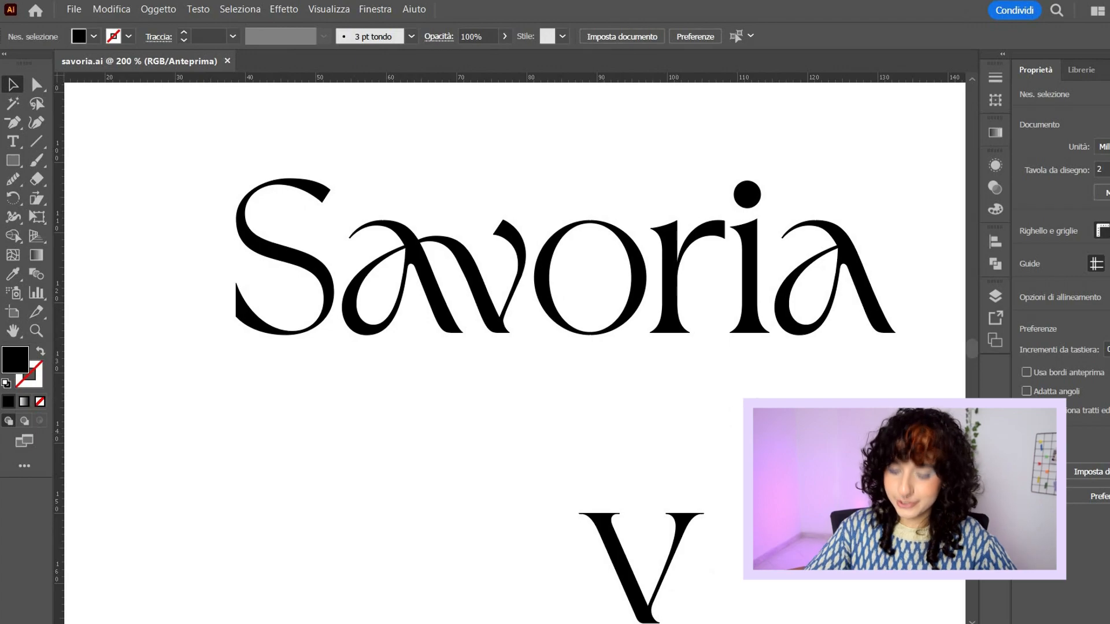
Tighten the wordmark's spacing by nudging the letters oria slightly closer to the v.
{"action": "left_click_drag", "start_coordinate": [903, 379], "coordinate": [600, 169]}
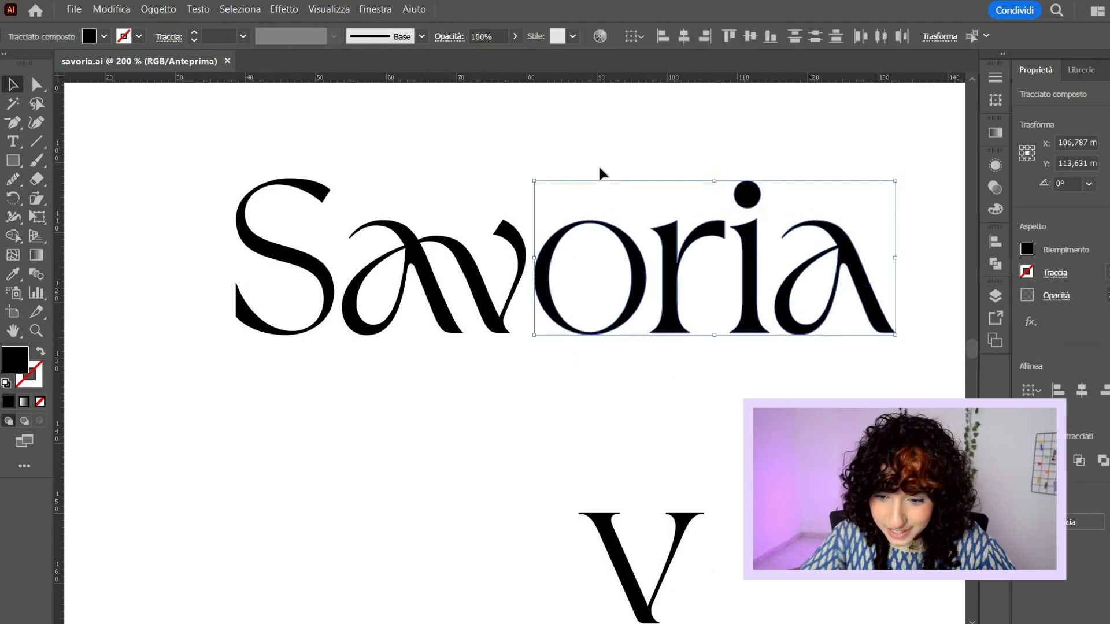
{"action": "key", "text": "Left"}
{"action": "key", "text": "Left"}
{"action": "key", "text": "Left"}
{"action": "key", "text": "Left"}
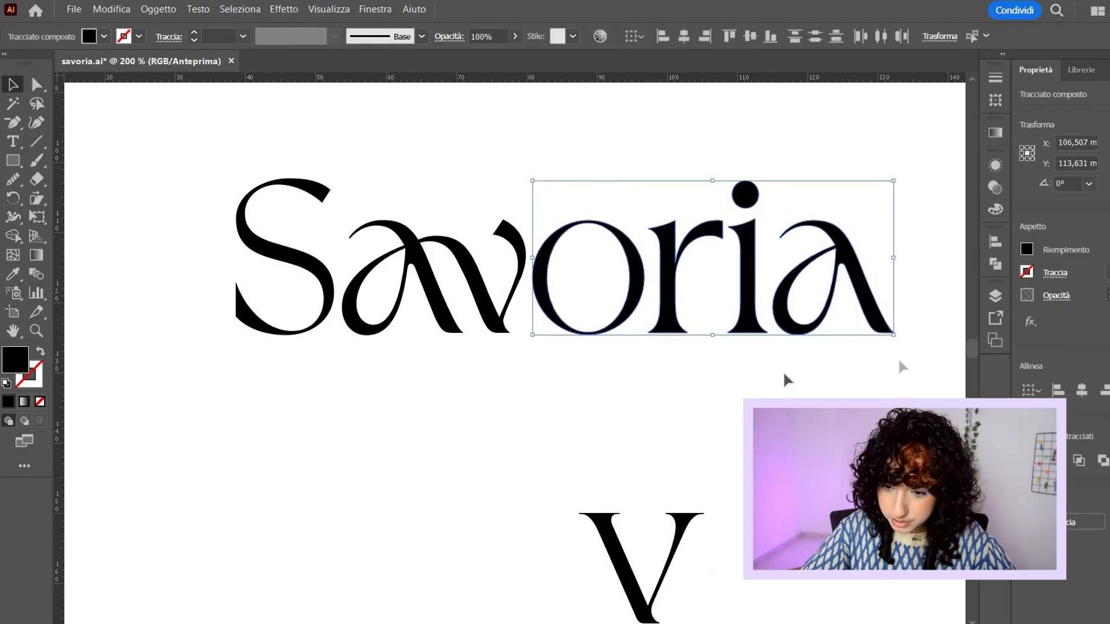
Nudge the letters ria closer to the o and save the document.
{"action": "left_click_drag", "start_coordinate": [898, 361], "coordinate": [688, 194]}
{"action": "key", "text": "Left"}
{"action": "key", "text": "Left"}
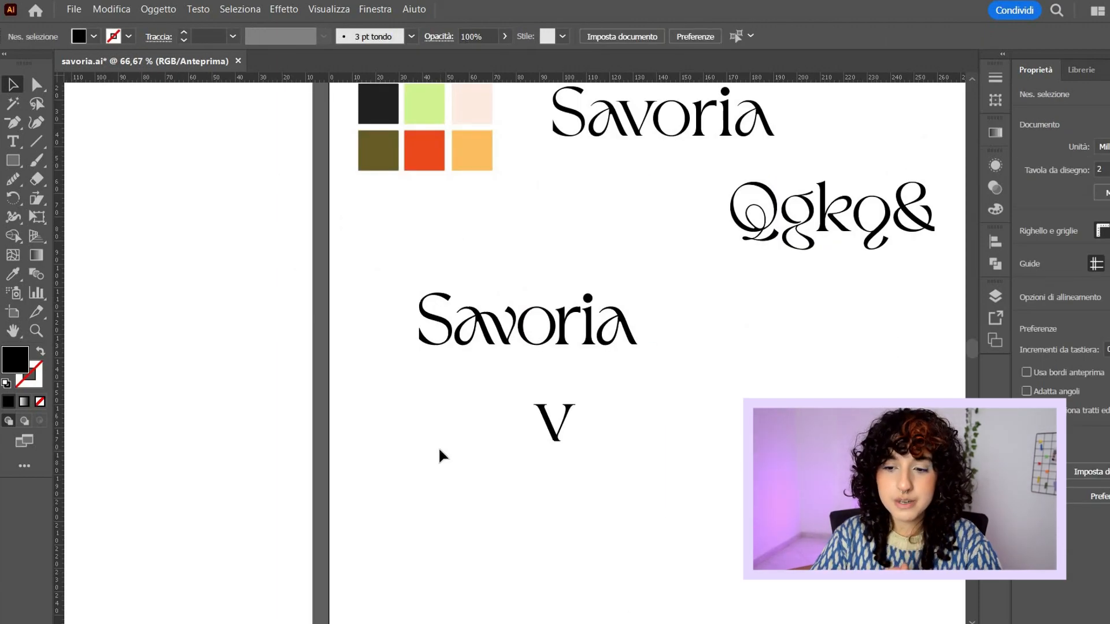
{"action": "key", "text": "ctrl+s"}
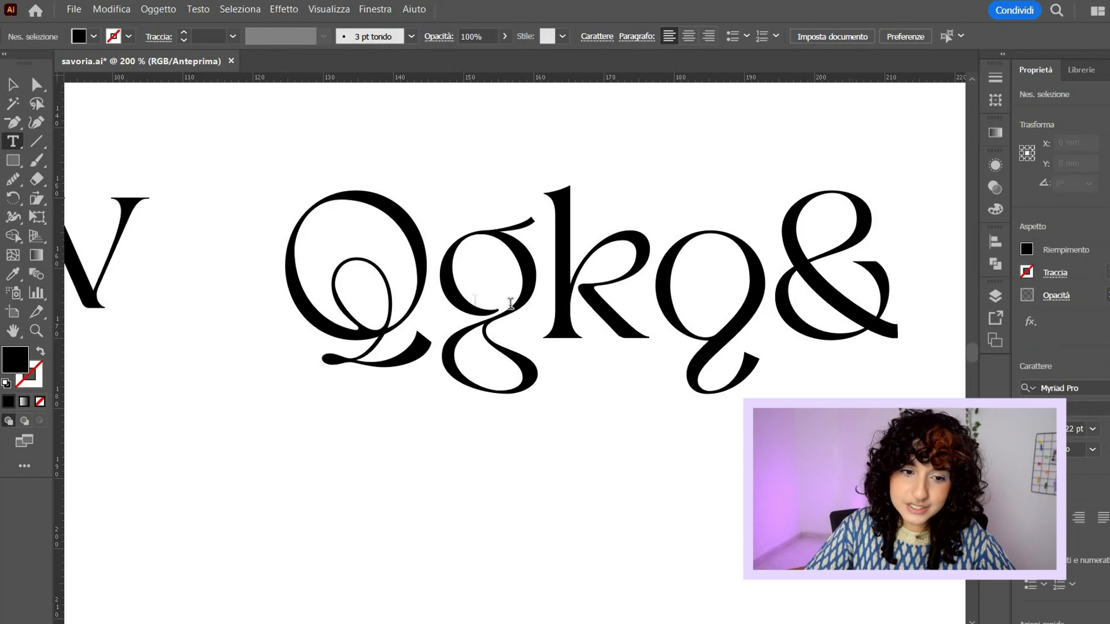
Delete the characters after the Q in the copied glyph sample beside the spare v, leaving only the looped Q.
{"action": "left_click_drag", "start_coordinate": [899, 300], "coordinate": [450, 303]}
{"action": "key", "text": "BackSpace"}
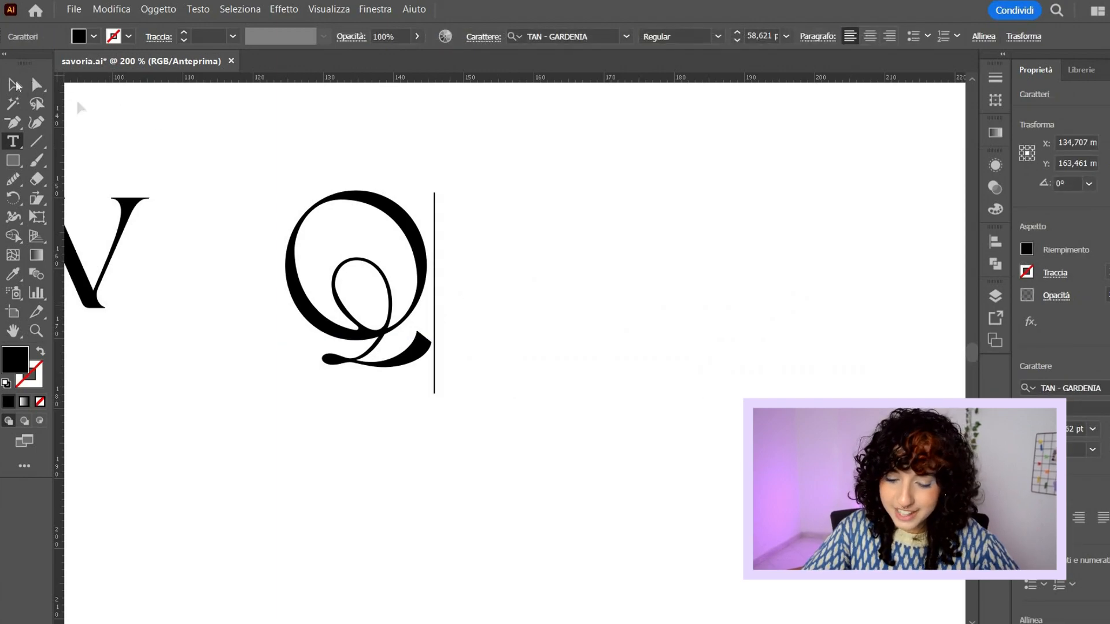
{"action": "key", "text": "Escape"}
{"action": "left_click", "coordinate": [469, 407]}
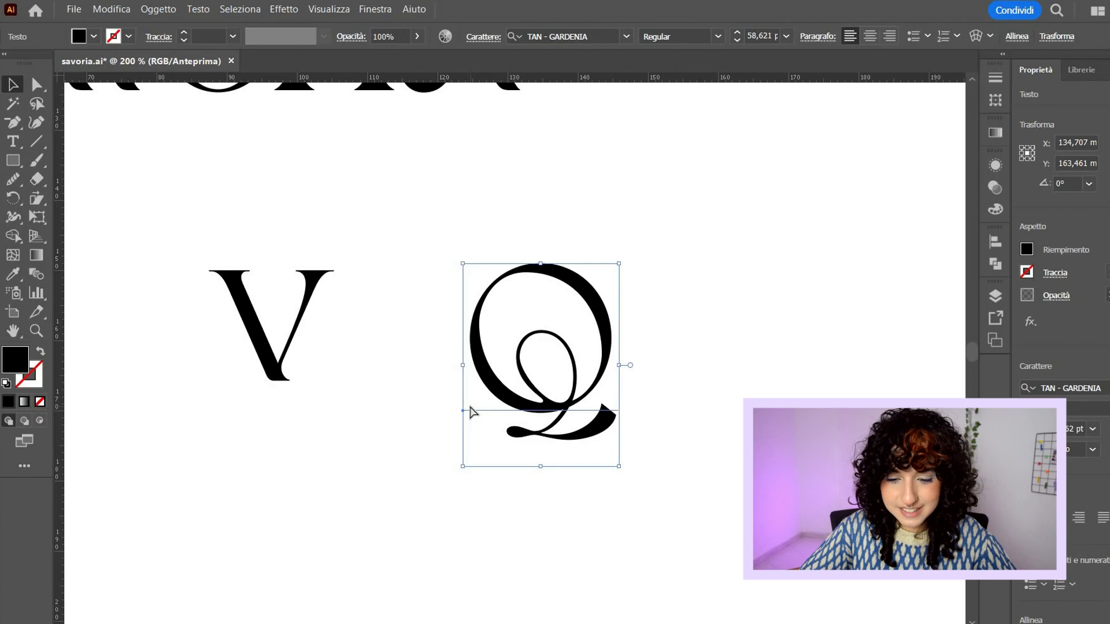
{"action": "left_click", "coordinate": [665, 326]}
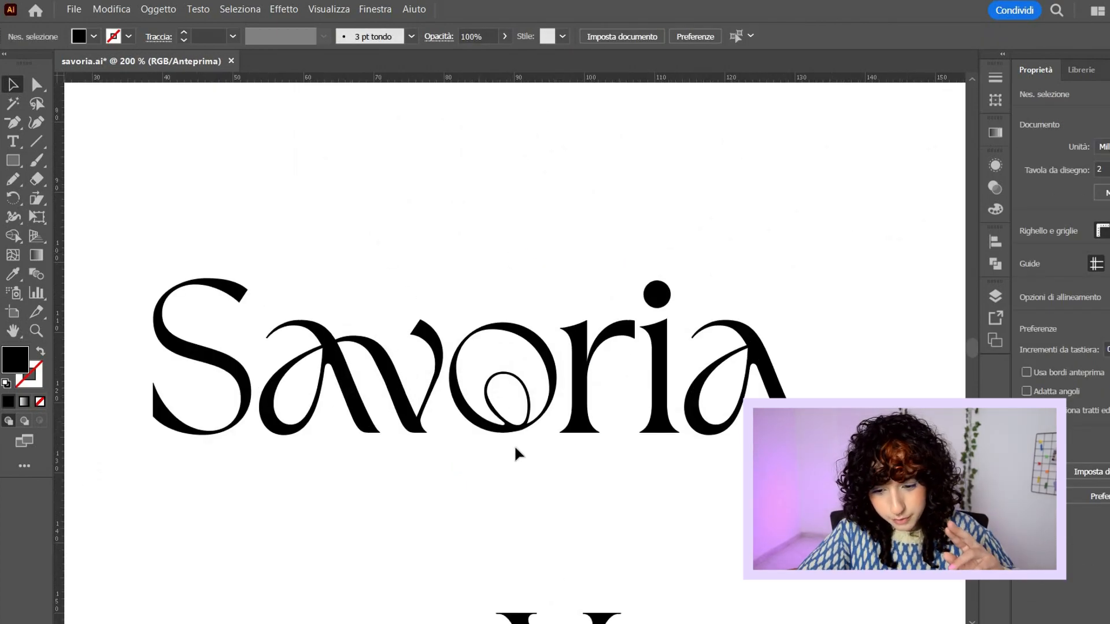
Rotate the looped o in the wordmark so its inner loop hangs from the upper edge of the ring.
{"action": "left_click", "coordinate": [503, 428]}
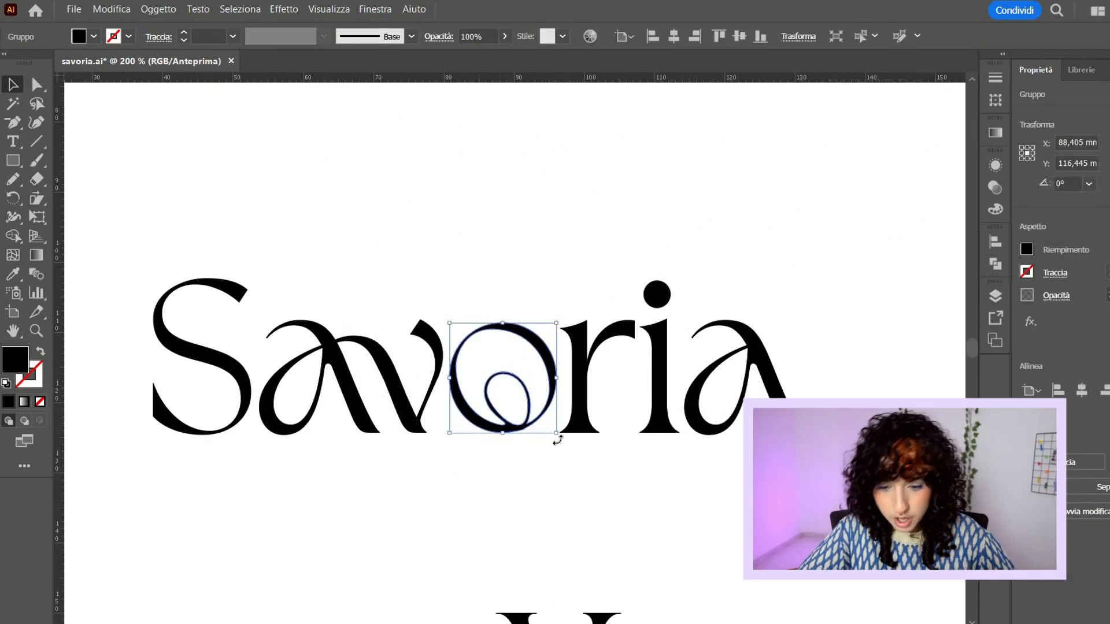
{"action": "left_click", "coordinate": [443, 453]}
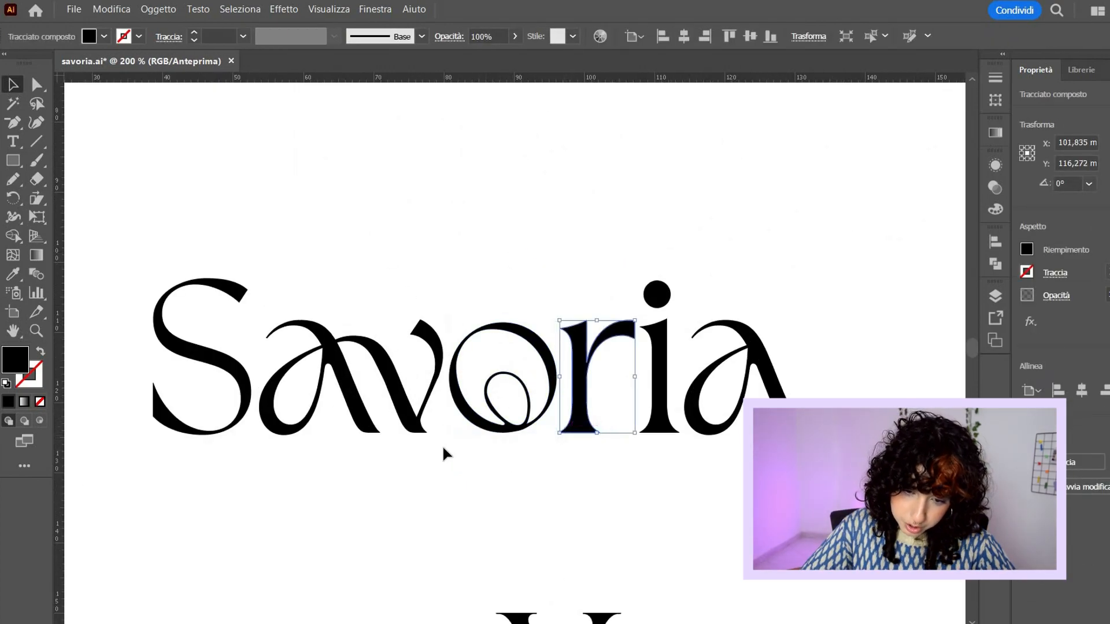
{"action": "left_click", "coordinate": [454, 431]}
{"action": "left_click_drag", "start_coordinate": [580, 400], "coordinate": [565, 309]}
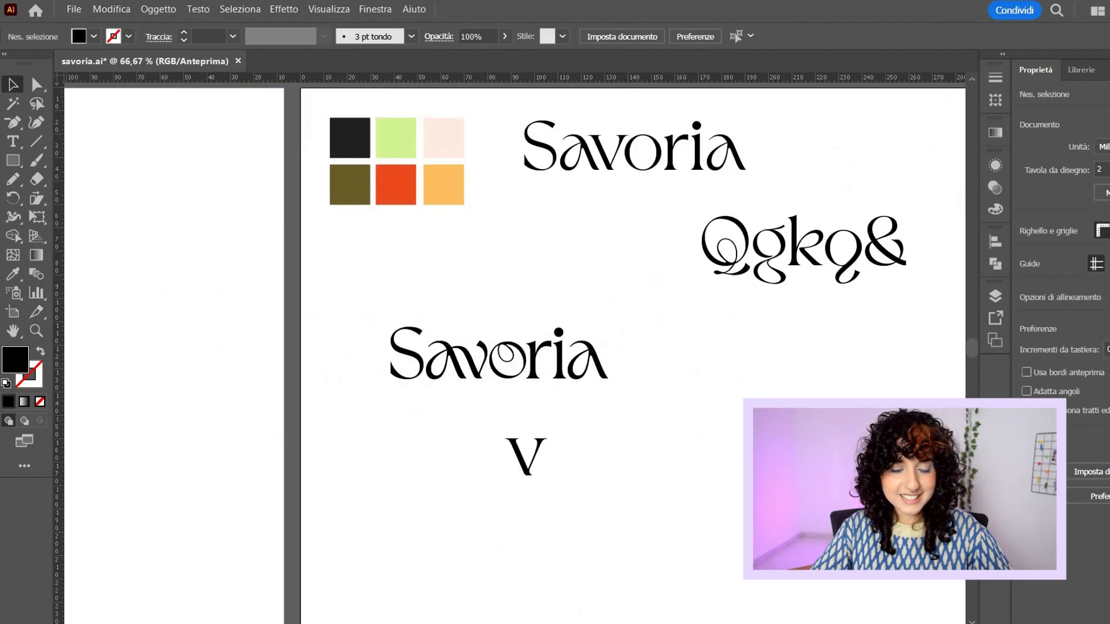
{"action": "key", "text": "ctrl+minus"}
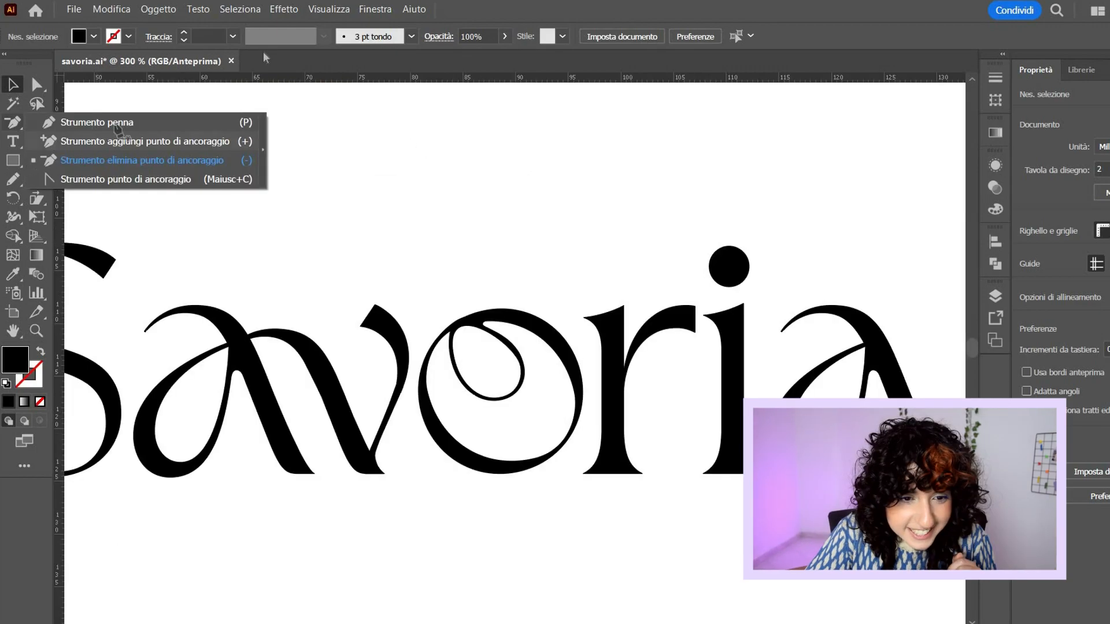
Draw a short curved stem rising from the top of the looped o with the Pen tool, using a black stroke without fill.
{"action": "left_click", "coordinate": [95, 122]}
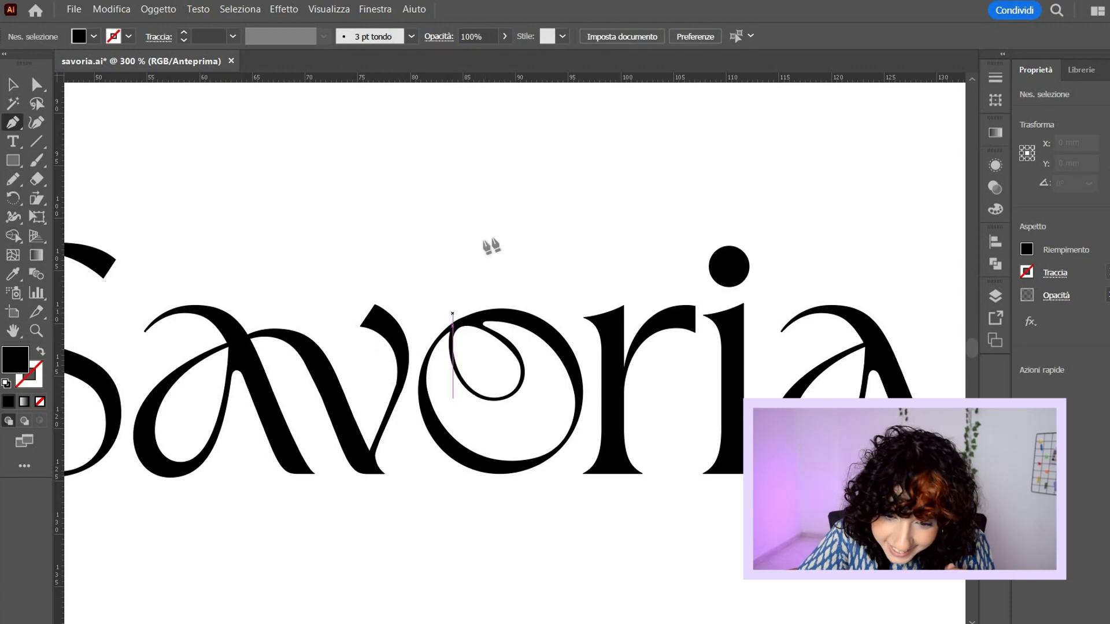
{"action": "mouse_move", "coordinate": [483, 235]}
{"action": "left_mouse_down"}
{"action": "mouse_move", "coordinate": [533, 191]}
{"action": "mouse_move", "coordinate": [522, 191]}
{"action": "left_mouse_up"}
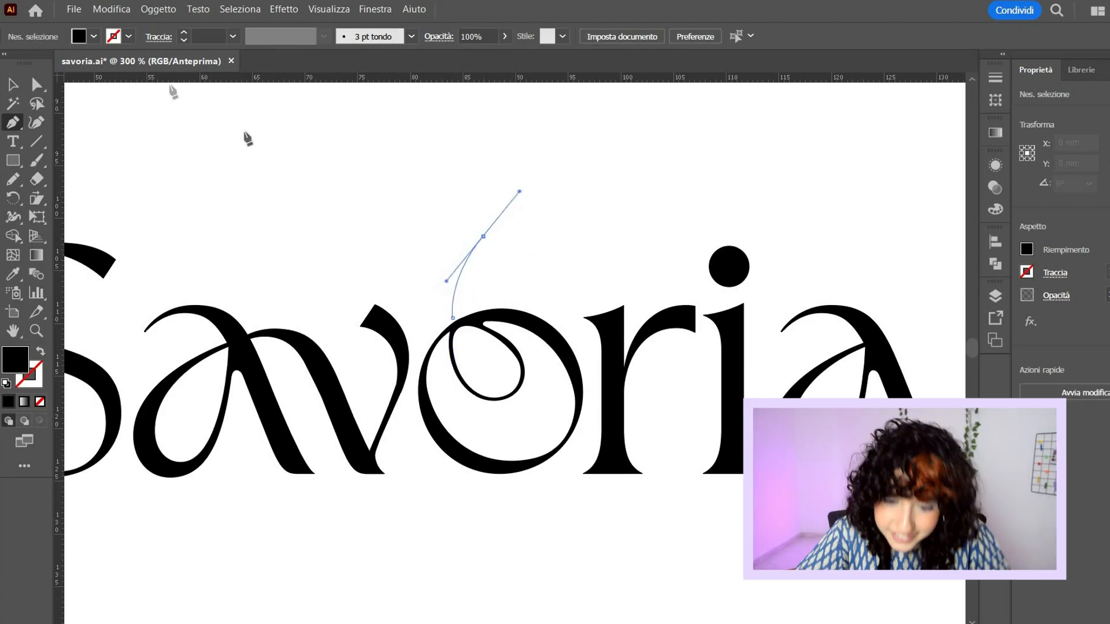
{"action": "left_click", "coordinate": [41, 351]}
{"action": "key", "text": "v"}
{"action": "left_click", "coordinate": [124, 122]}
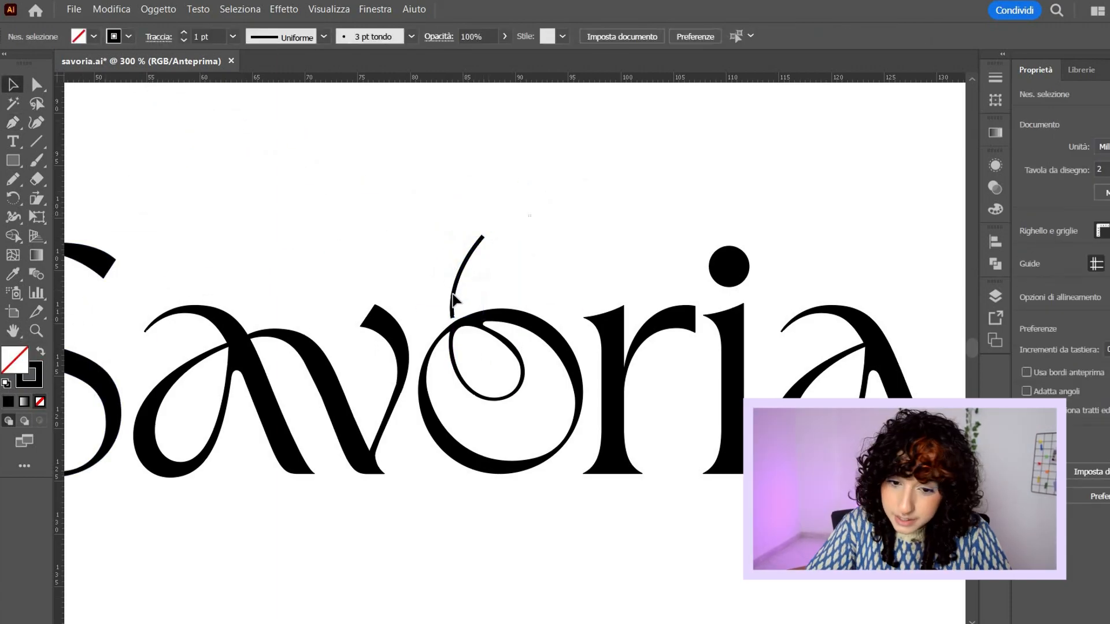
{"action": "key", "text": "ctrl+1"}
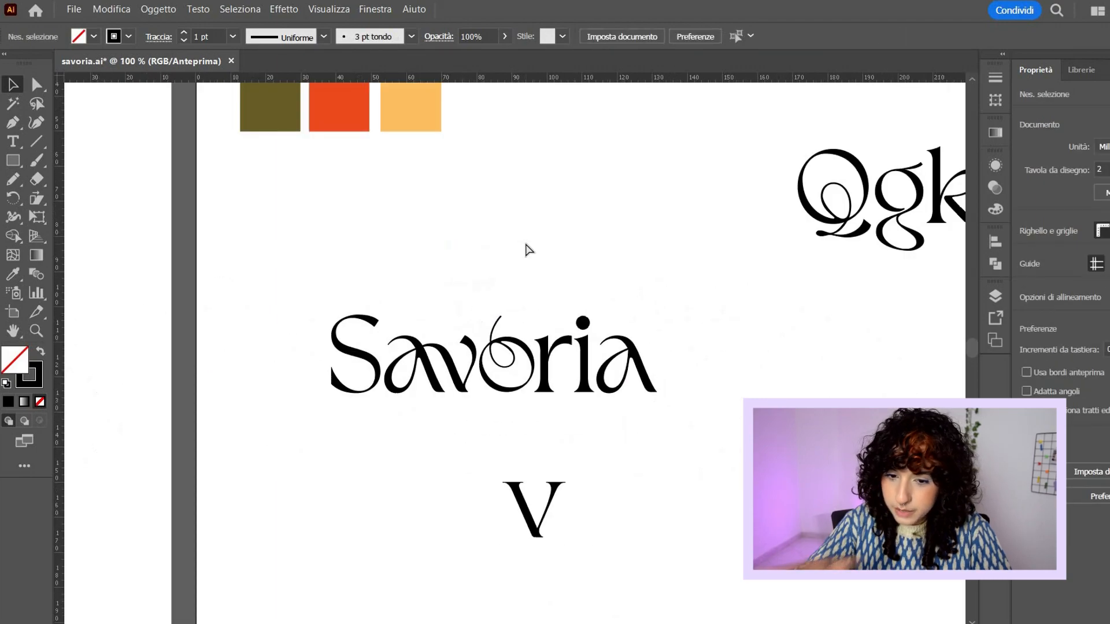
{"action": "key", "text": "ctrl+minus"}
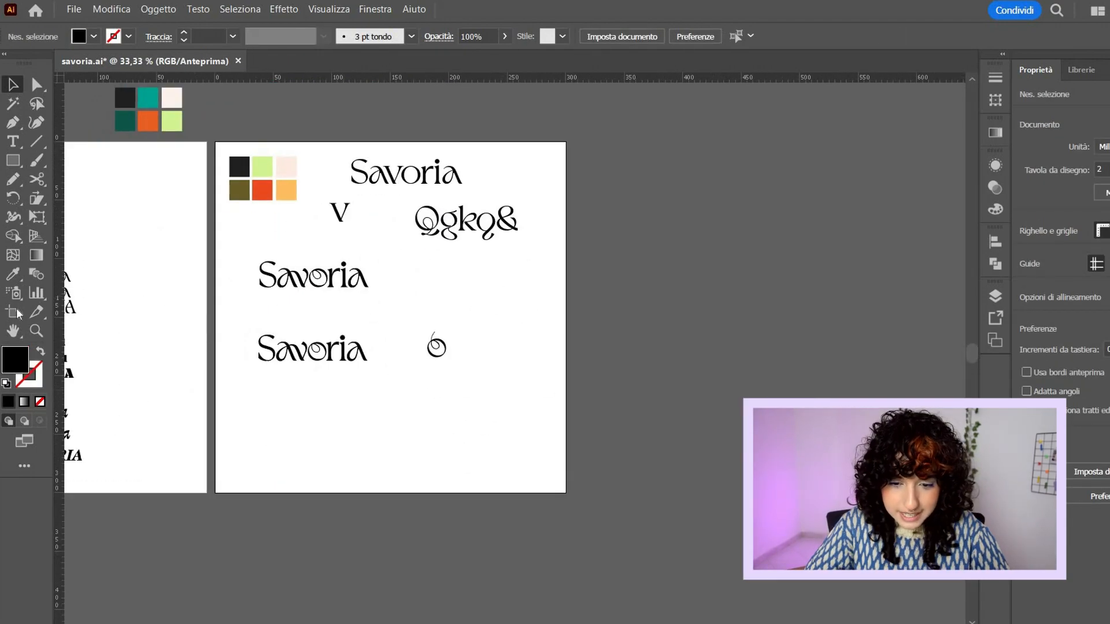
Add a third 300 × 300 mm artboard beside Tavola disegno 2 and save the document.
{"action": "key", "text": "shift+o"}
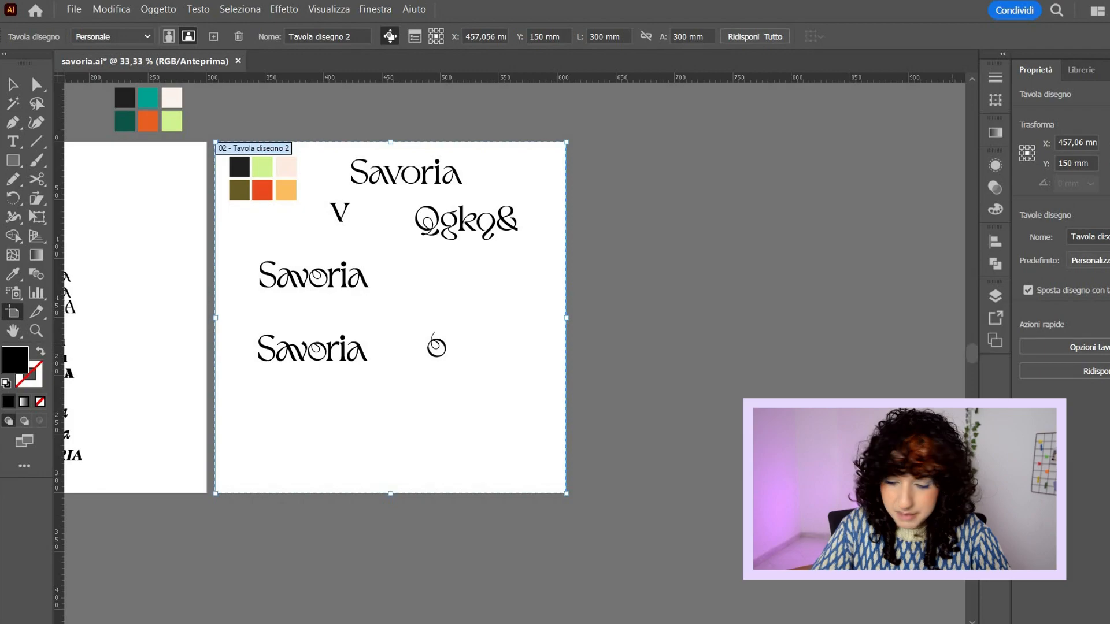
{"action": "left_click", "coordinate": [1106, 259]}
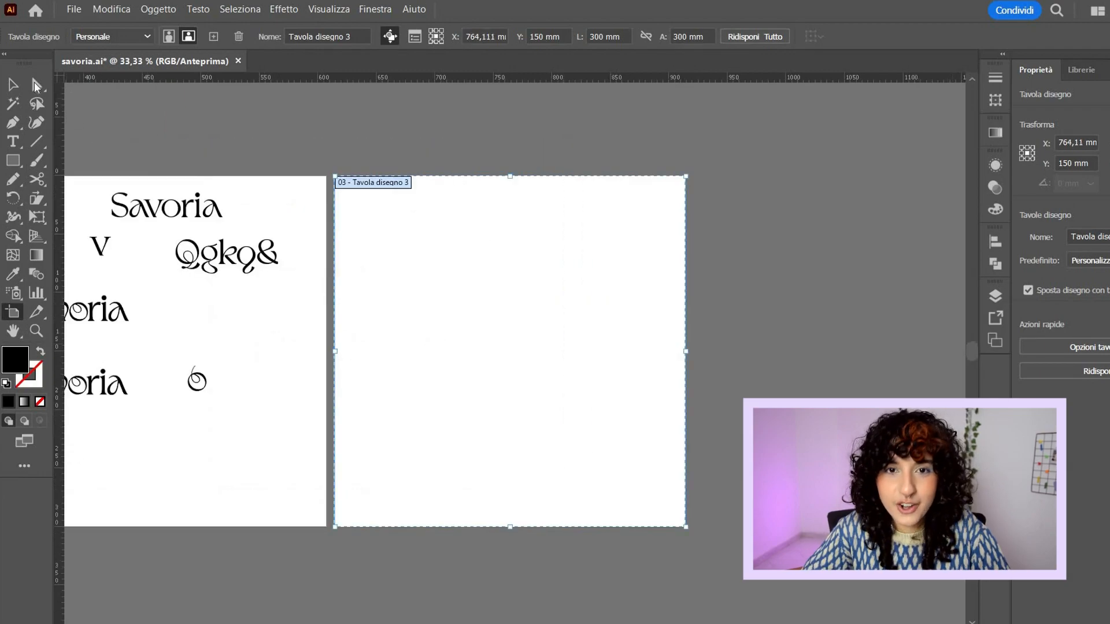
{"action": "left_click", "coordinate": [31, 86]}
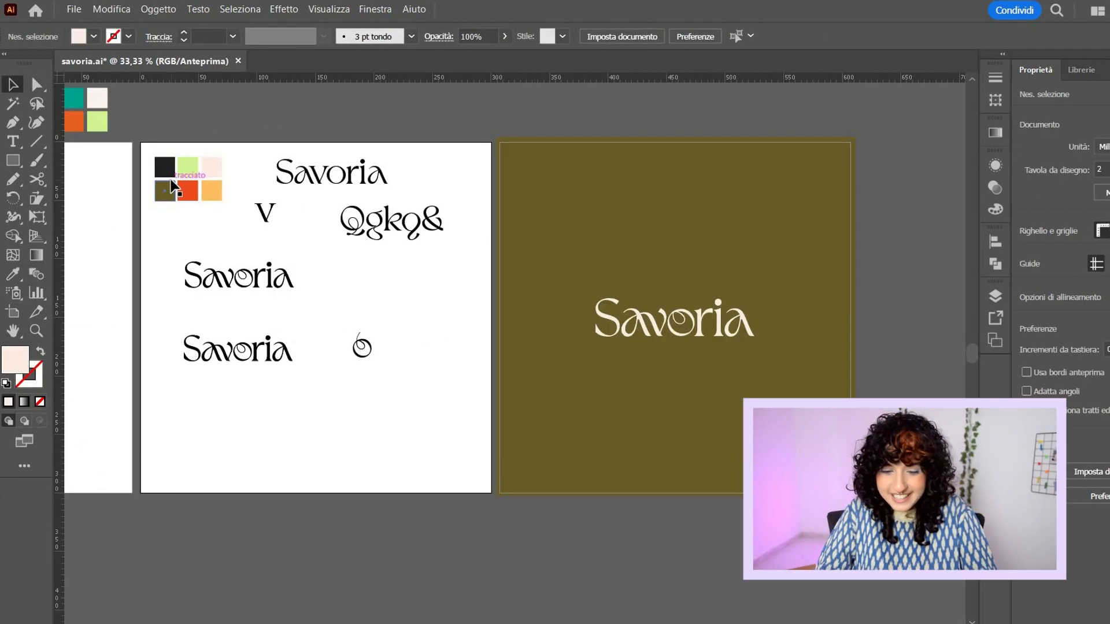
{"action": "key", "text": "ctrl+s"}
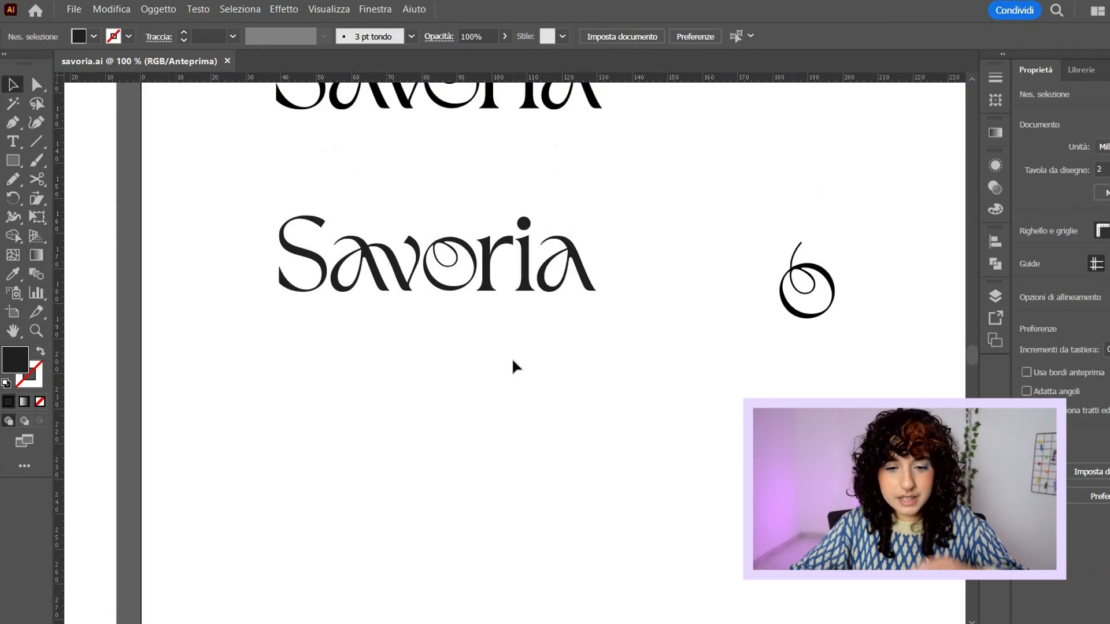
Add the text COCKTAIL BAR beneath the lower Savoria wordmark.
{"action": "scroll", "coordinate": [513, 359], "scroll_direction": "up", "scroll_amount": 1}
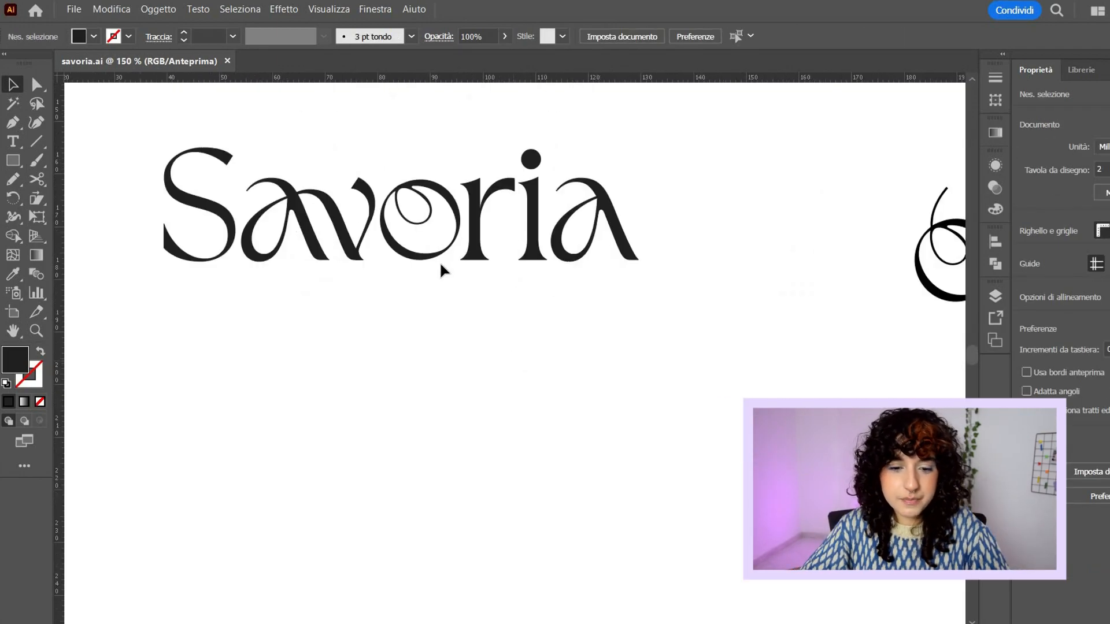
{"action": "left_click_drag", "start_coordinate": [439, 256], "coordinate": [440, 283]}
{"action": "left_click_drag", "start_coordinate": [428, 378], "coordinate": [518, 384]}
{"action": "left_click", "coordinate": [518, 384]}
{"action": "scroll", "coordinate": [519, 385], "scroll_direction": "up", "scroll_amount": 1}
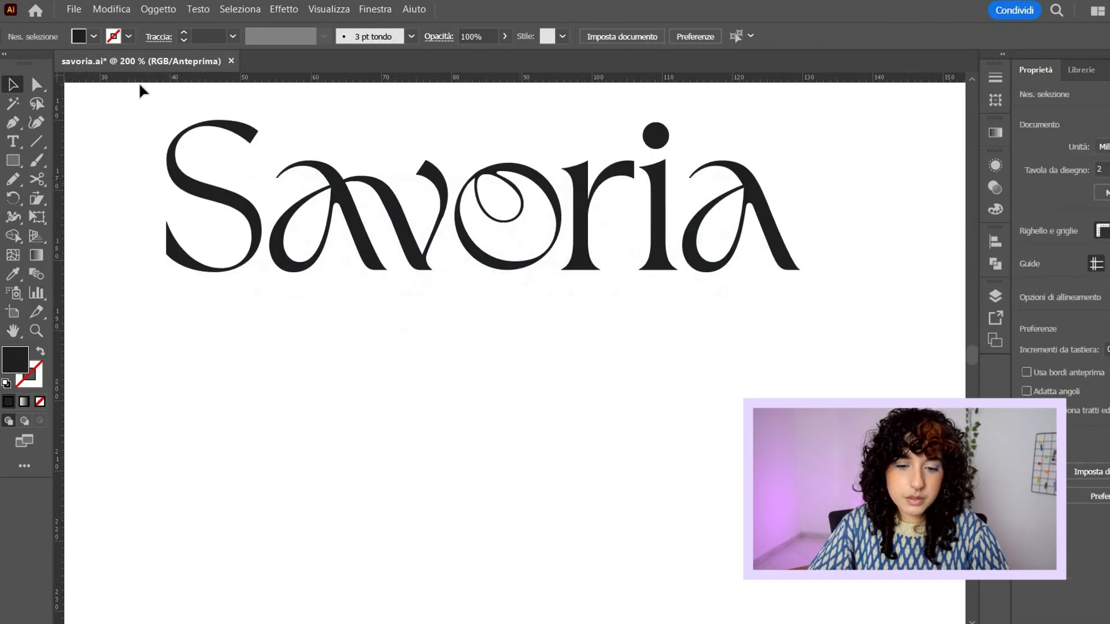
{"action": "key", "text": "t"}
{"action": "left_click", "coordinate": [312, 382]}
{"action": "type", "text": "COCKTAIL BAR"}
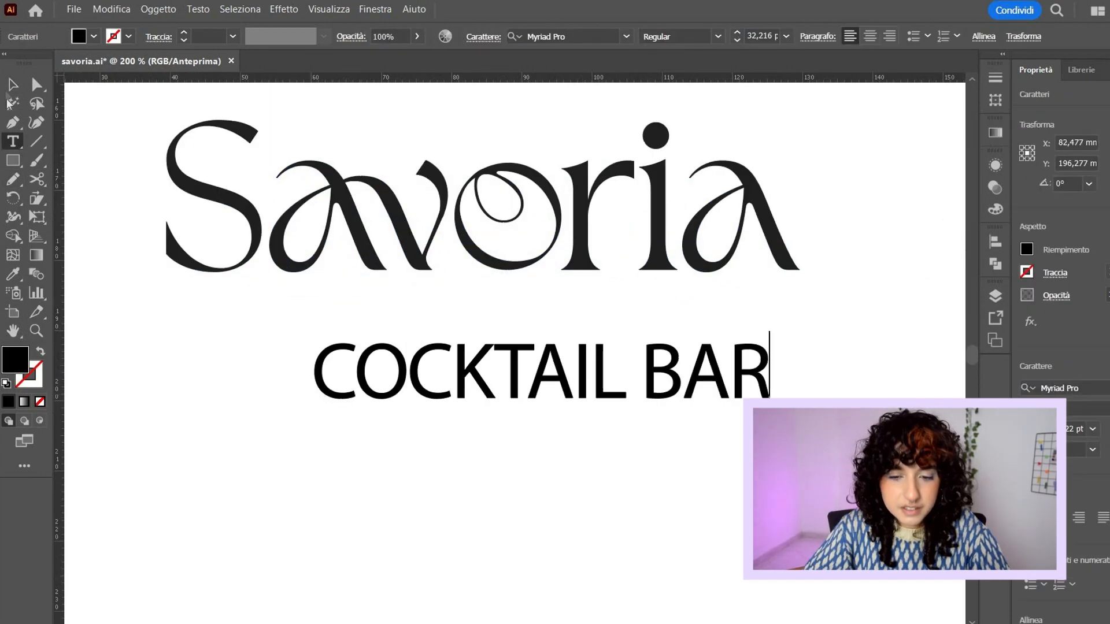
Set the COCKTAIL BAR tagline in the Sweet Sans Pro Medium font.
{"action": "key", "text": "Escape"}
{"action": "left_click", "coordinate": [581, 34]}
{"action": "type", "text": "sweet sans"}
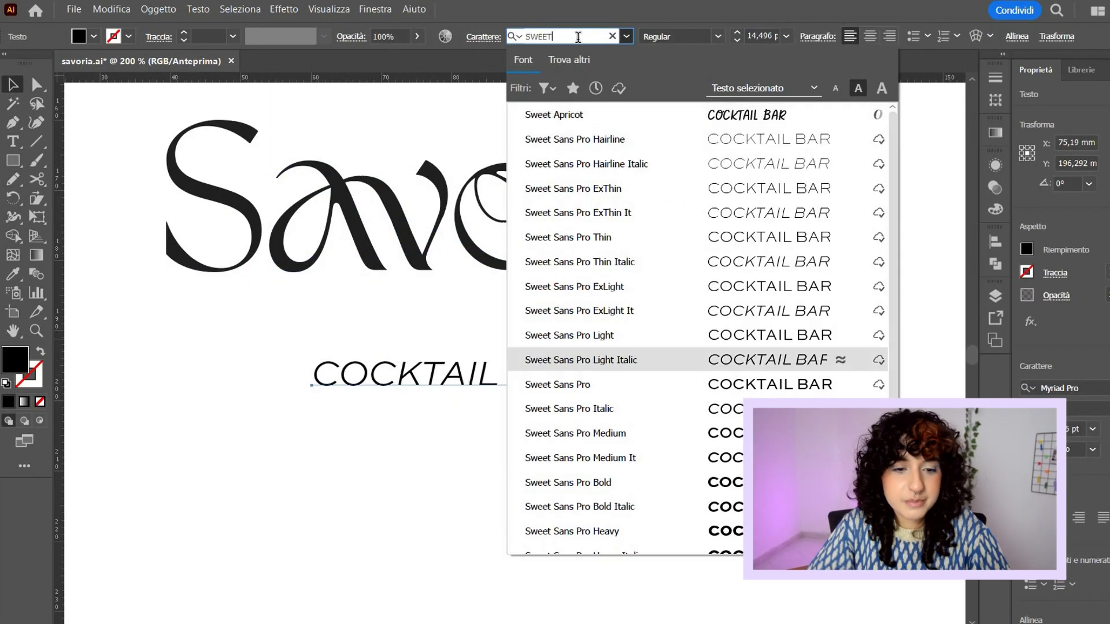
{"action": "left_click", "coordinate": [578, 432]}
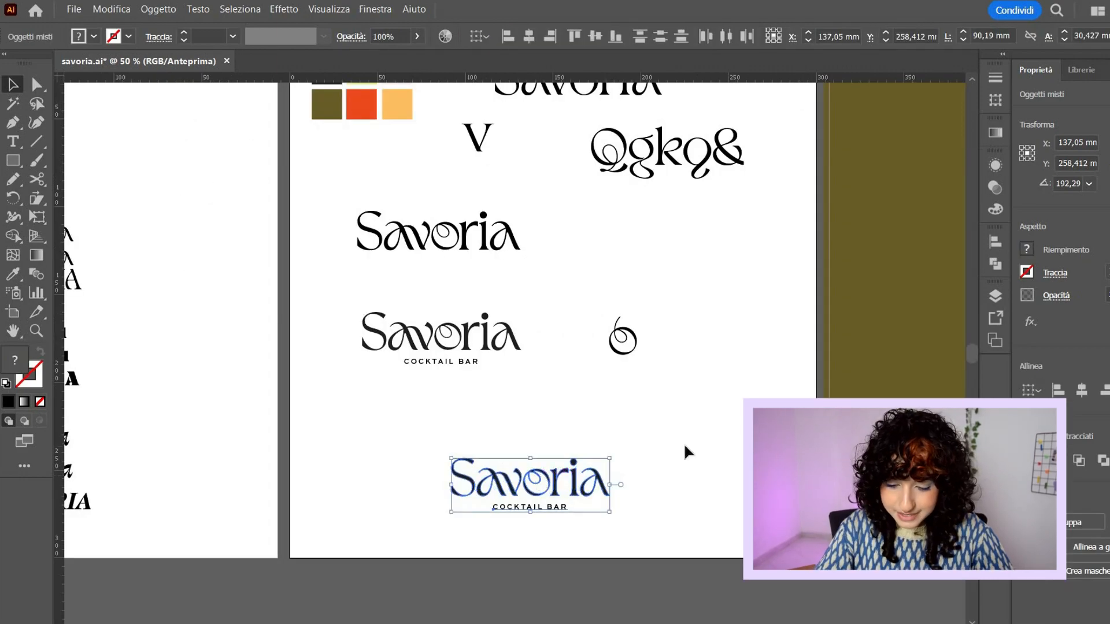
{"action": "left_click", "coordinate": [731, 370]}
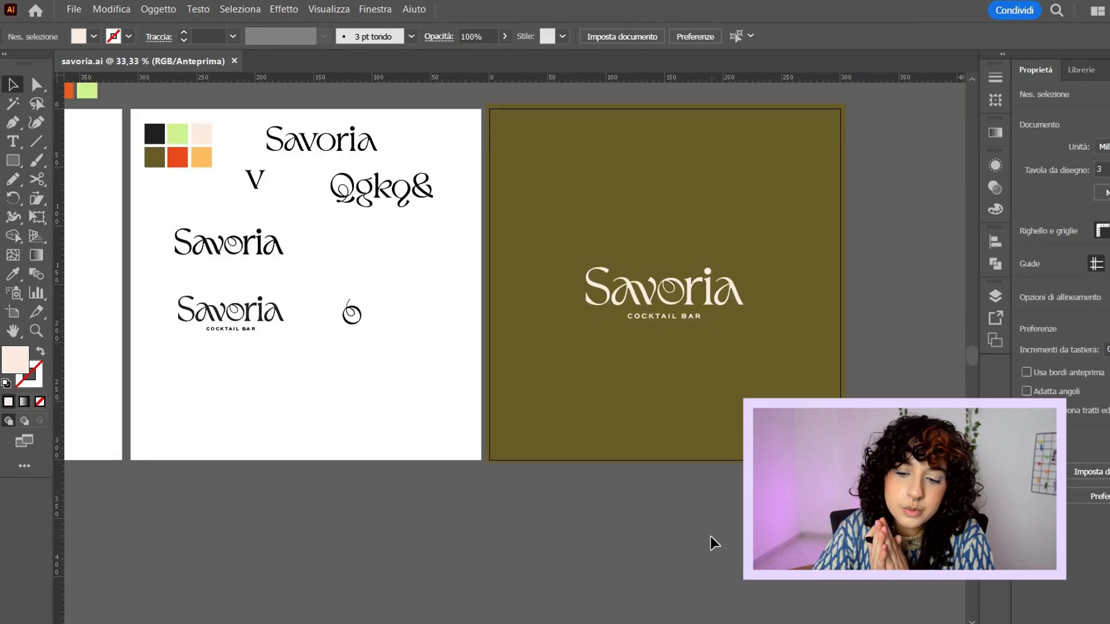
Examine the tagline logo and the stemmed o icon, comparing the icon's three stem variants up close.
{"action": "left_click_drag", "start_coordinate": [371, 378], "coordinate": [494, 378]}
{"action": "left_click", "coordinate": [483, 358]}
{"action": "key", "text": "ctrl+plus"}
{"action": "key", "text": "ctrl+plus"}
{"action": "left_click_drag", "start_coordinate": [494, 340], "coordinate": [615, 384]}
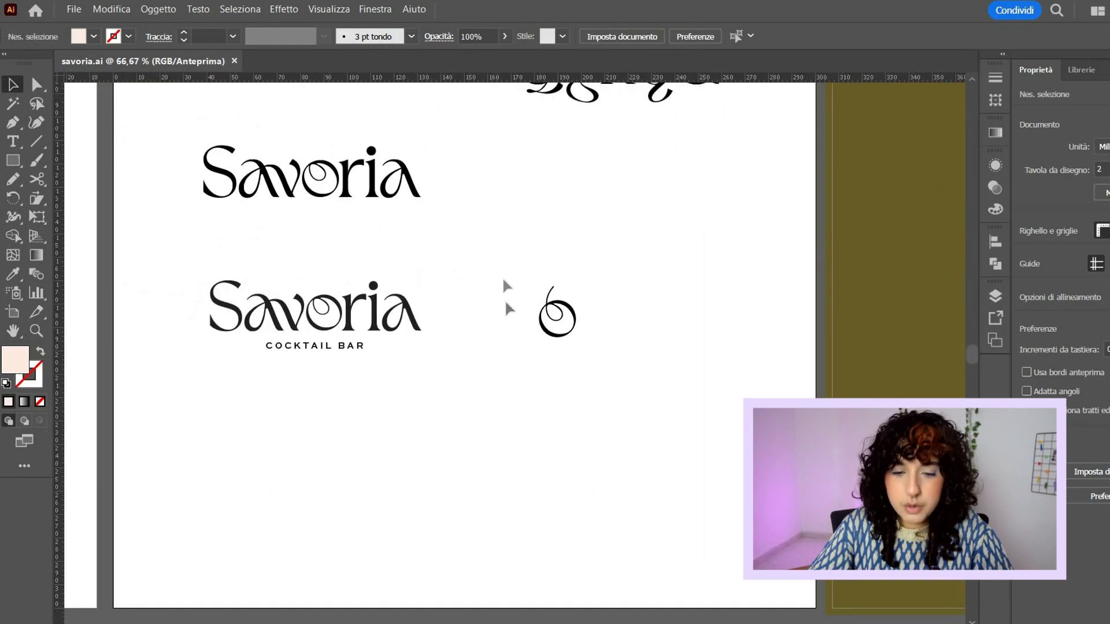
{"action": "key", "text": "ctrl+minus"}
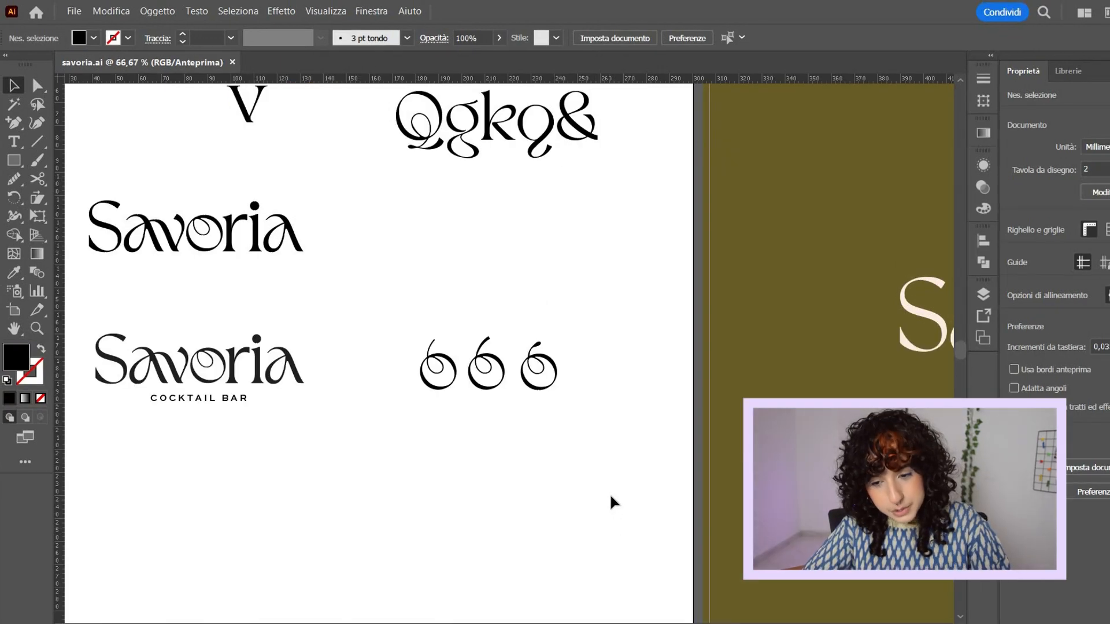
{"action": "scroll", "coordinate": [492, 422], "scroll_direction": "up", "scroll_amount": 2}
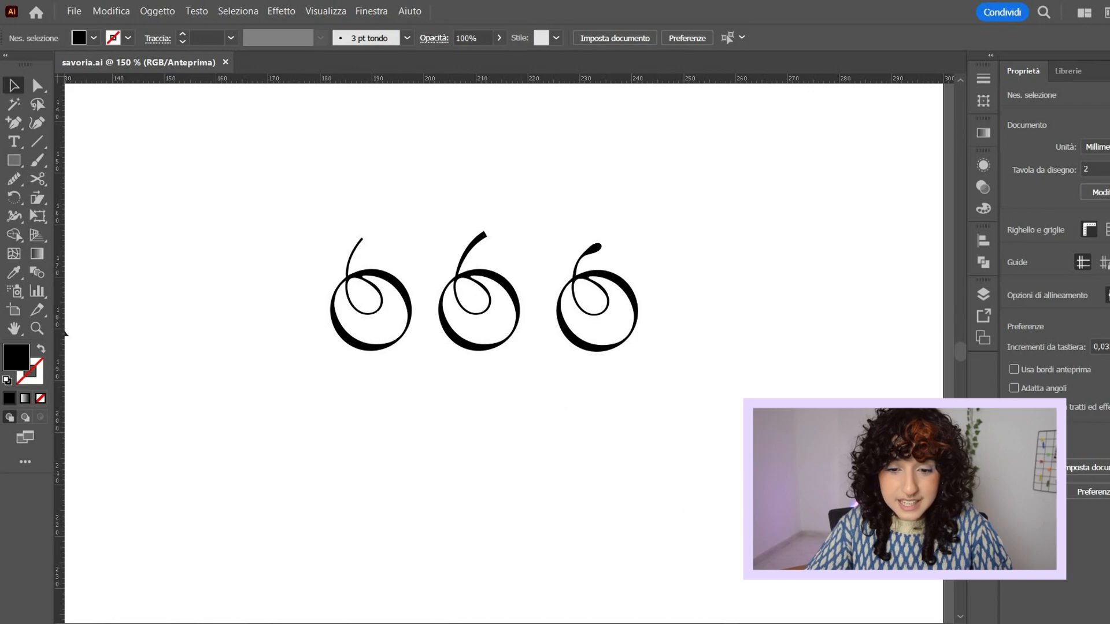
{"action": "key", "text": "ctrl+minus"}
{"action": "key", "text": "ctrl+minus"}
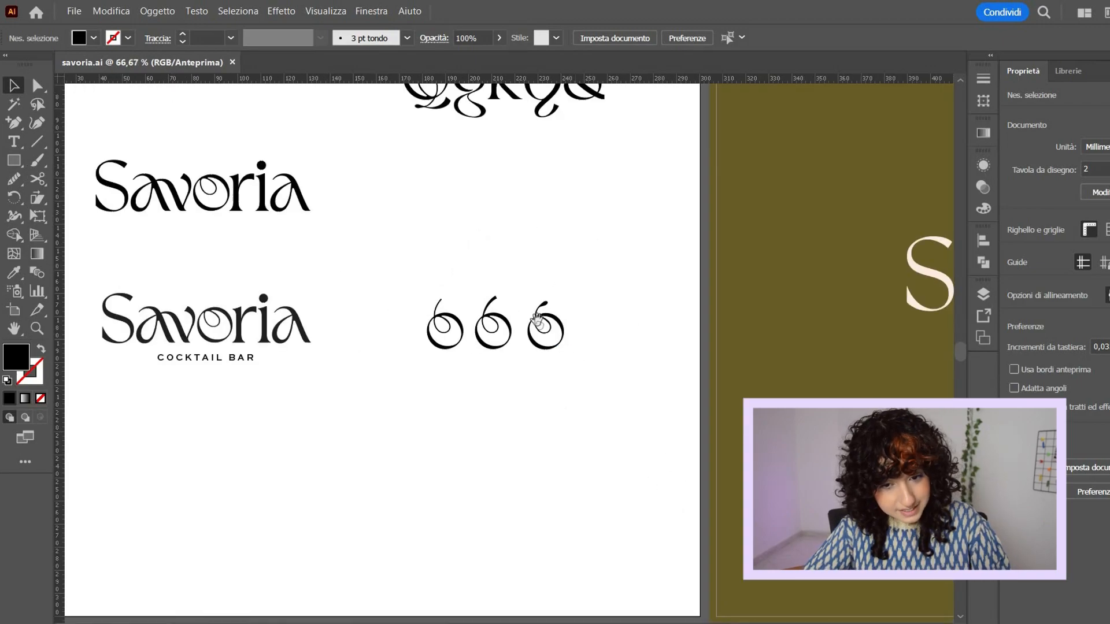
{"action": "scroll", "coordinate": [438, 168], "scroll_direction": "up", "scroll_amount": 3}
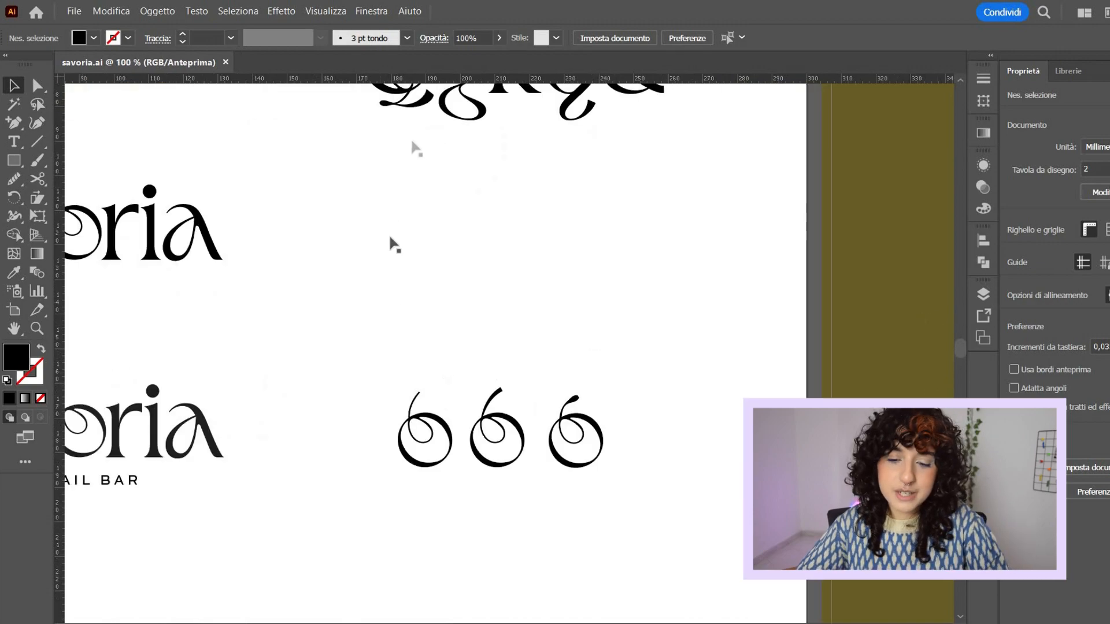
{"action": "scroll", "coordinate": [388, 233], "scroll_direction": "up", "scroll_amount": 5}
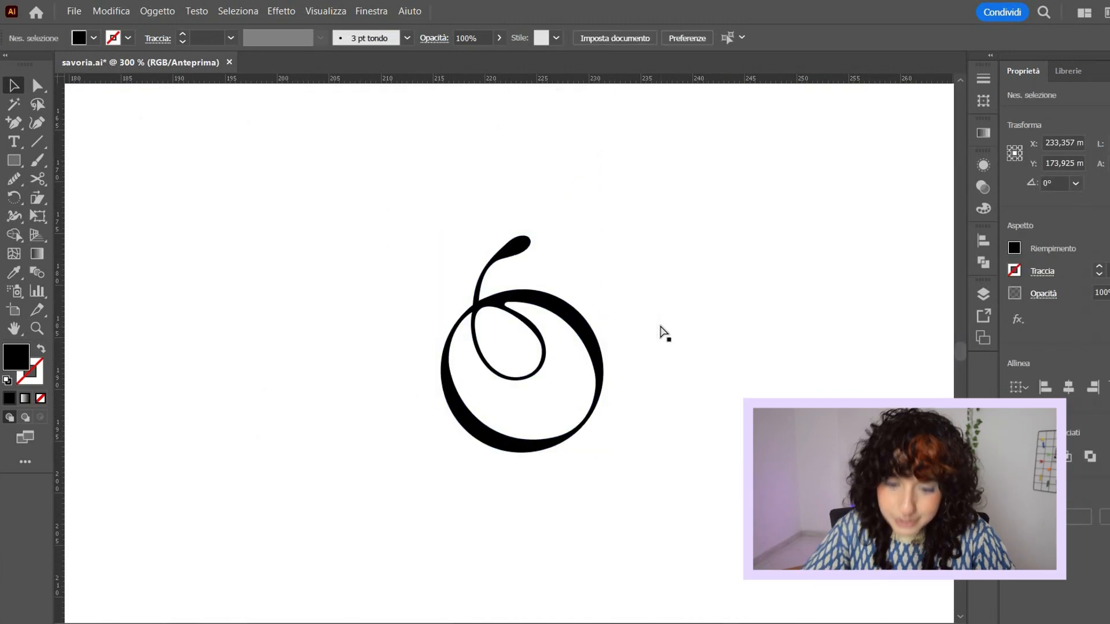
Draw a circle around the stemmed o icon and add the text SAVORIA along its path.
{"action": "scroll", "coordinate": [317, 361], "scroll_direction": "down", "scroll_amount": 3}
{"action": "scroll", "coordinate": [306, 300], "scroll_direction": "up", "scroll_amount": 6}
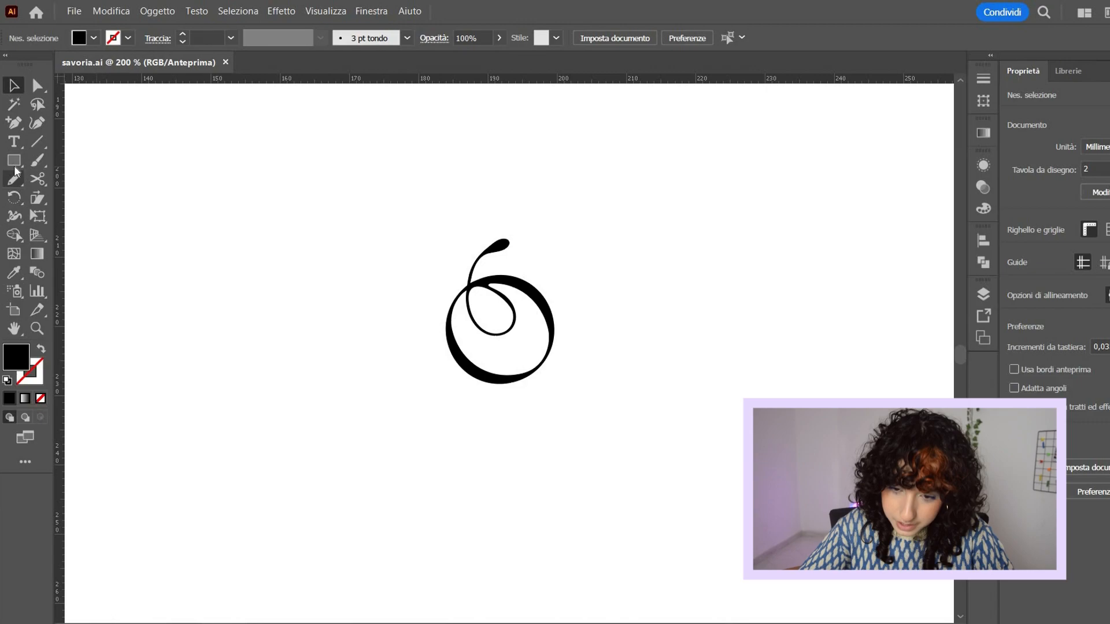
{"action": "left_click_drag", "start_coordinate": [14, 160], "coordinate": [87, 190]}
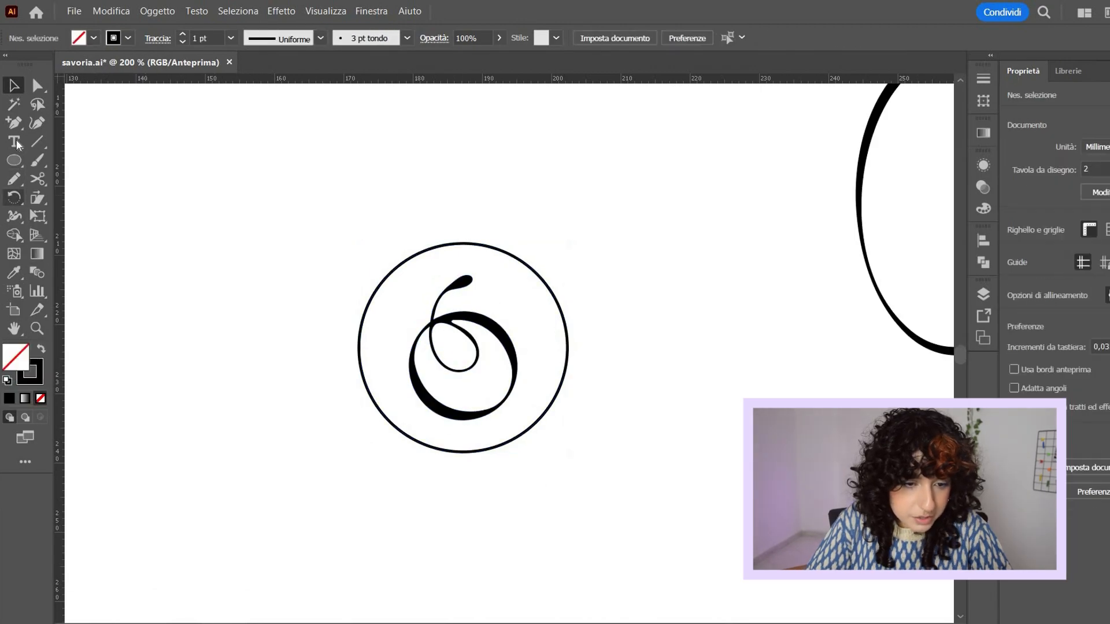
{"action": "left_click_drag", "start_coordinate": [14, 141], "coordinate": [86, 178]}
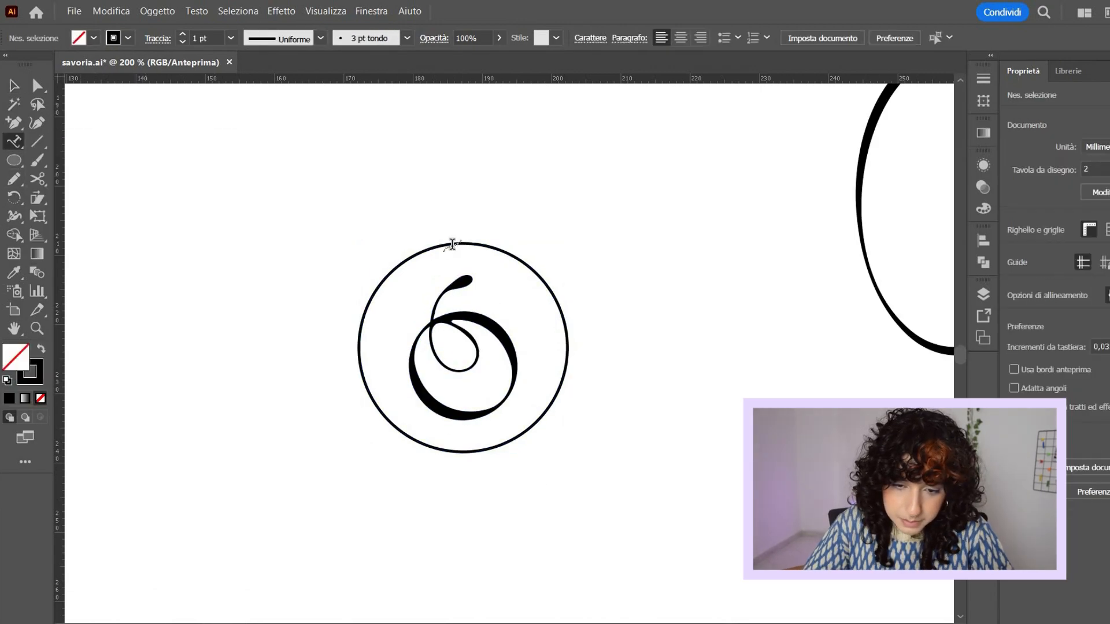
{"action": "left_click", "coordinate": [456, 243]}
{"action": "type", "text": "SAVORU"}
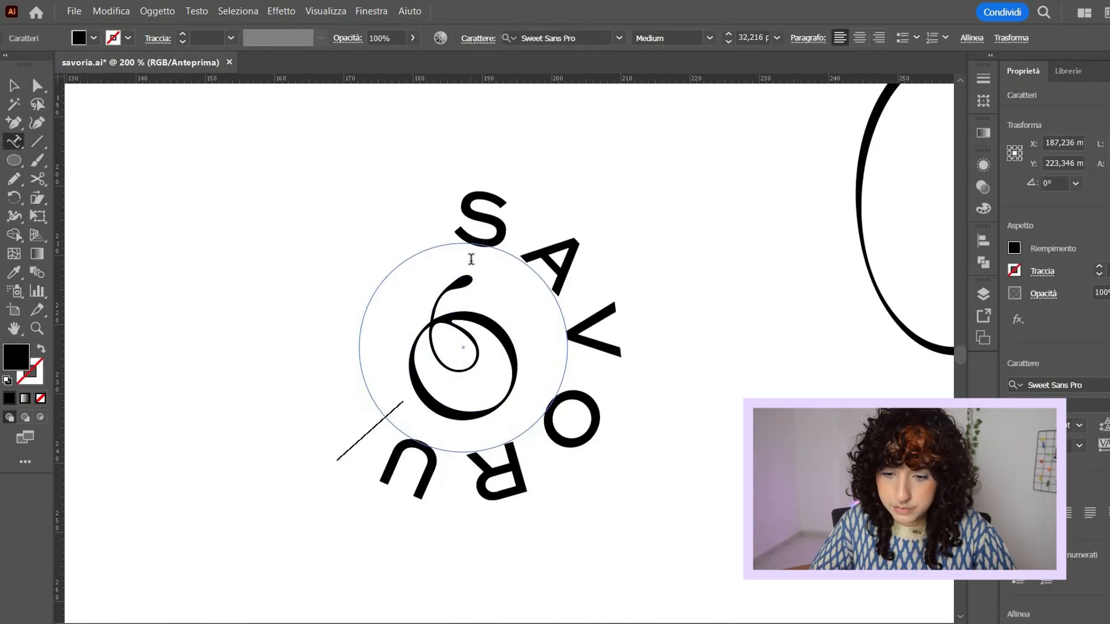
{"action": "key", "text": "BackSpace"}
{"action": "type", "text": "IA"}
{"action": "key", "text": "Escape"}
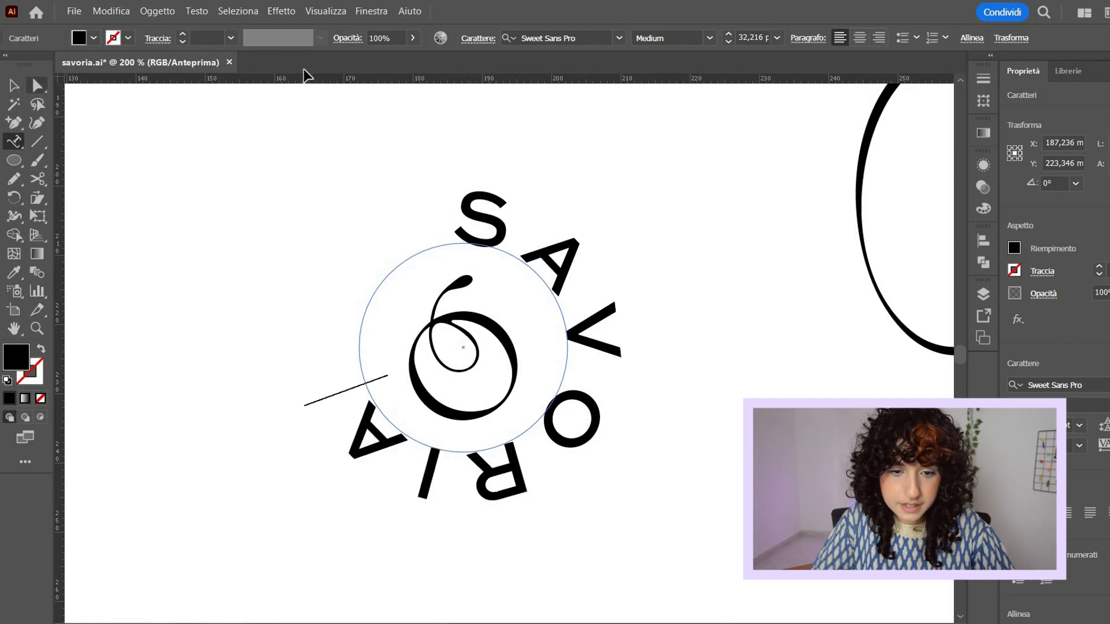
Set the SAVORIA path text to 11 pt and its alignment to the path to Centro.
{"action": "left_click", "coordinate": [777, 38]}
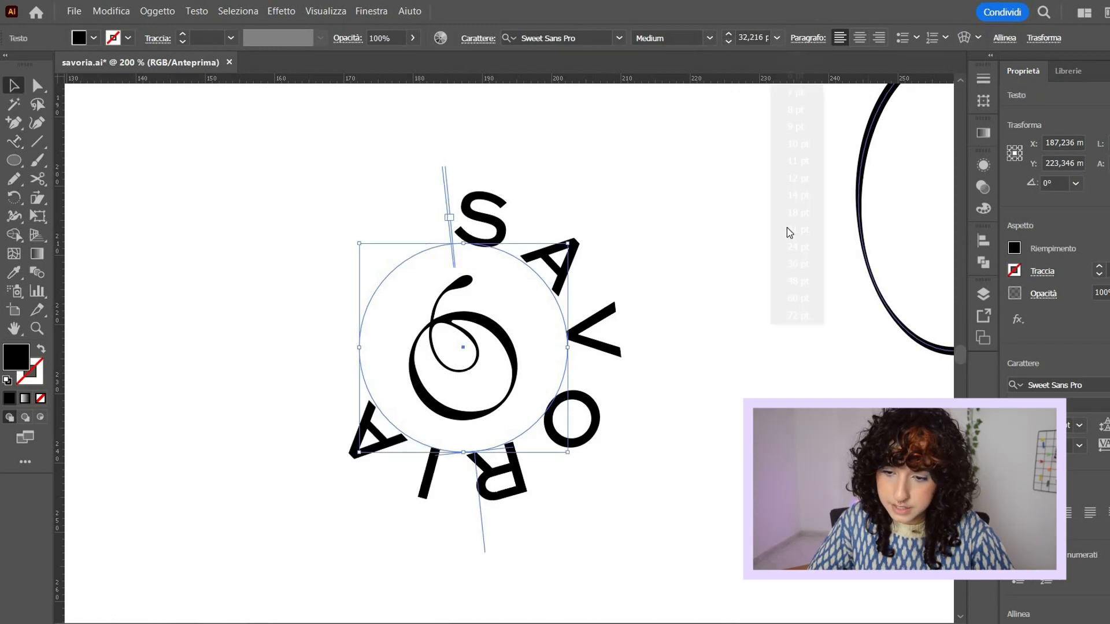
{"action": "left_click", "coordinate": [797, 162]}
{"action": "left_click", "coordinate": [197, 11]}
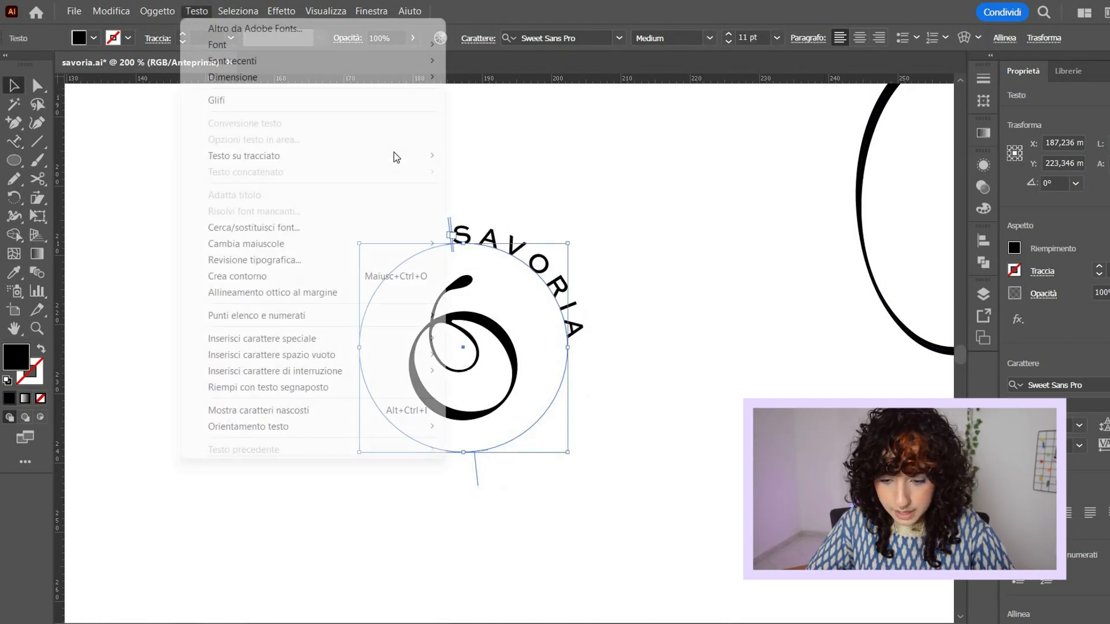
{"action": "mouse_move", "coordinate": [396, 154]}
{"action": "left_click", "coordinate": [530, 243]}
{"action": "left_click", "coordinate": [789, 208]}
{"action": "left_click", "coordinate": [745, 259]}
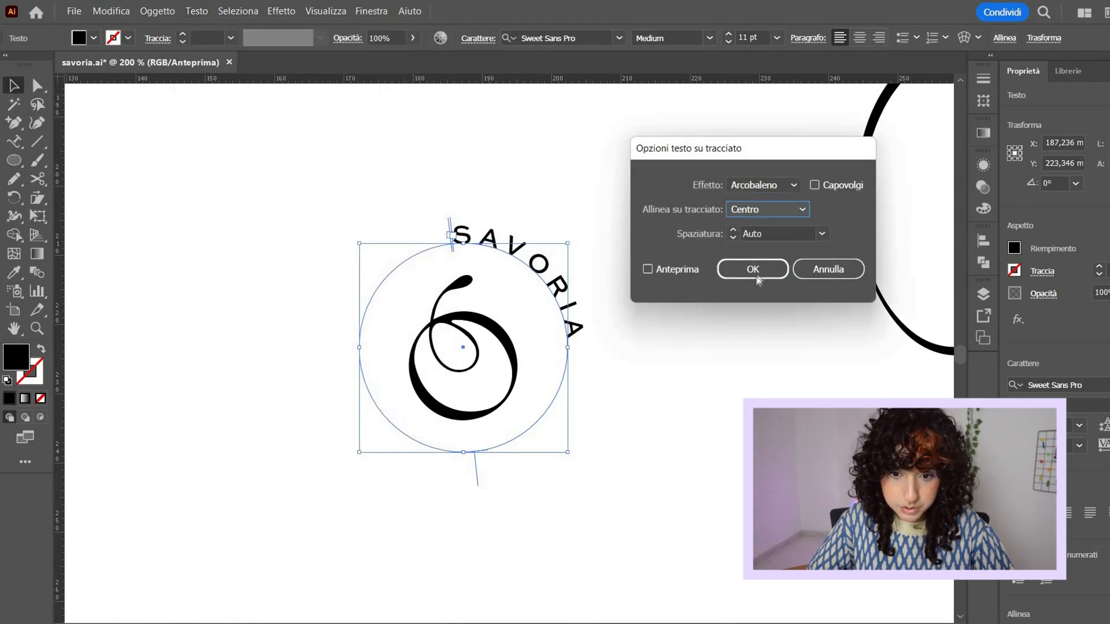
{"action": "left_click", "coordinate": [651, 264]}
{"action": "key", "text": "Return"}
Rotate the SAVORIA path text so it arches centrally above the stemmed o icon.
{"action": "left_click_drag", "start_coordinate": [601, 415], "coordinate": [641, 365]}
{"action": "left_click", "coordinate": [674, 418]}
{"action": "key", "text": "ctrl+minus"}
{"action": "key", "text": "ctrl+minus"}
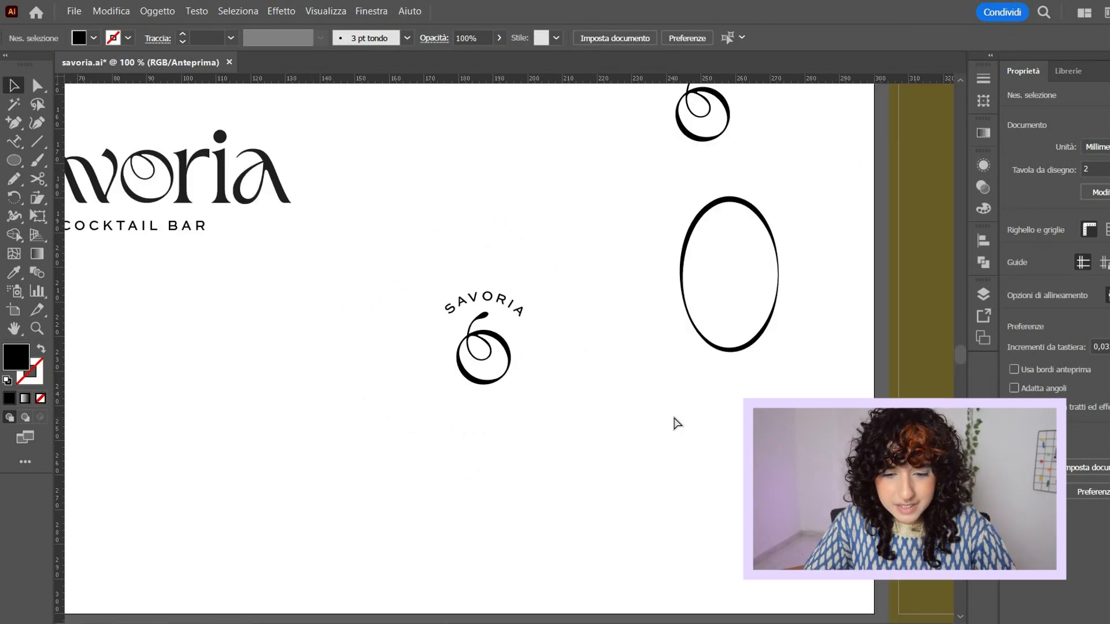
{"action": "key", "text": "ctrl+plus"}
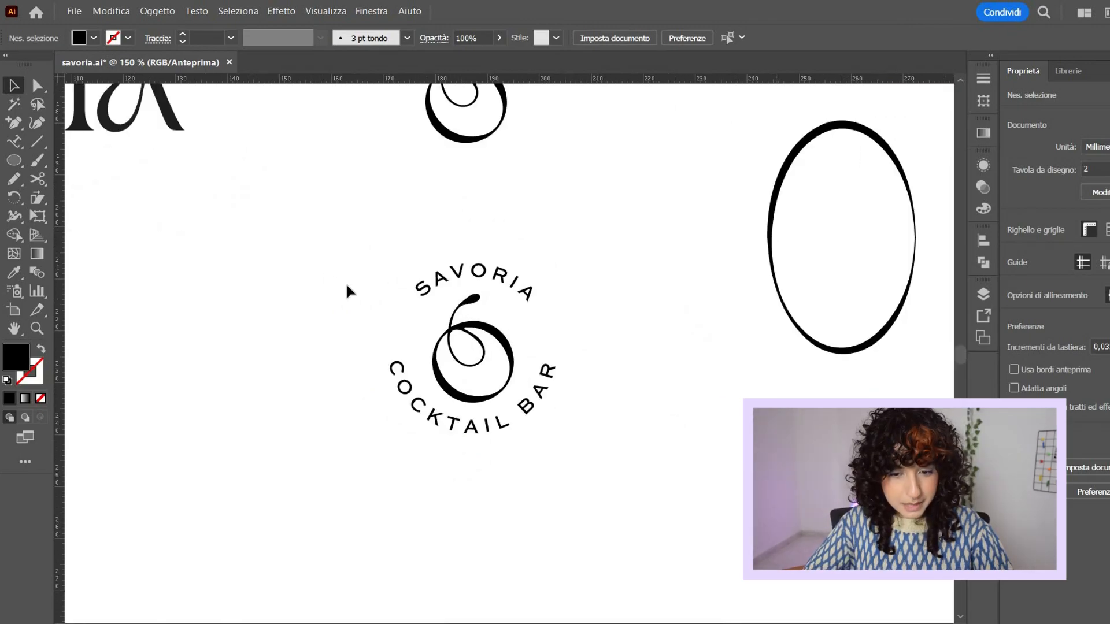
Compare the circular SAVORIA COCKTAIL BAR badge with the arched-frame badge variants, up close and alongside the wordmarks.
{"action": "key", "text": "ctrl+minus"}
{"action": "key", "text": "ctrl+minus"}
{"action": "key", "text": "ctrl+minus"}
{"action": "key", "text": "ctrl+minus"}
{"action": "key", "text": "ctrl+plus"}
{"action": "key", "text": "ctrl+plus"}
{"action": "key", "text": "ctrl+plus"}
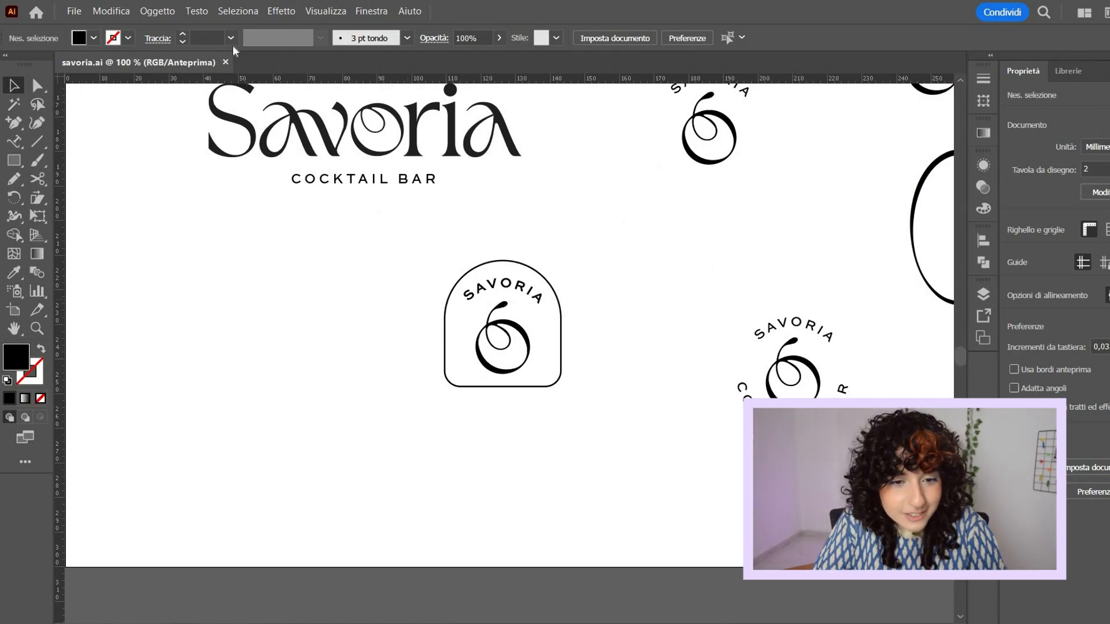
{"action": "left_click", "coordinate": [444, 361]}
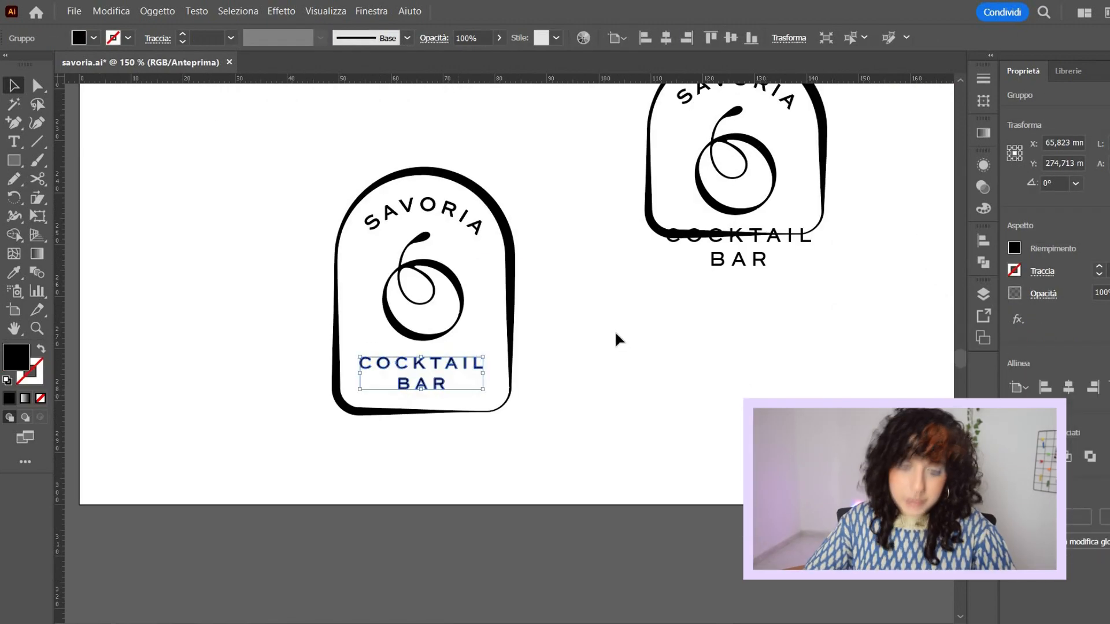
{"action": "left_click", "coordinate": [617, 337]}
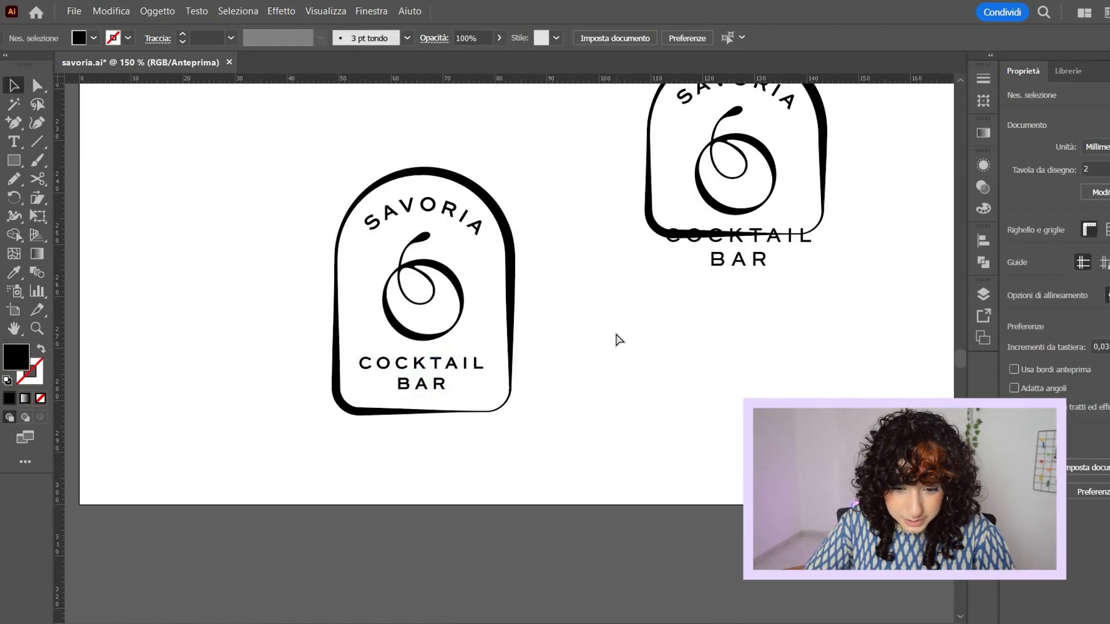
{"action": "key", "text": "ctrl+minus"}
{"action": "key", "text": "ctrl+minus"}
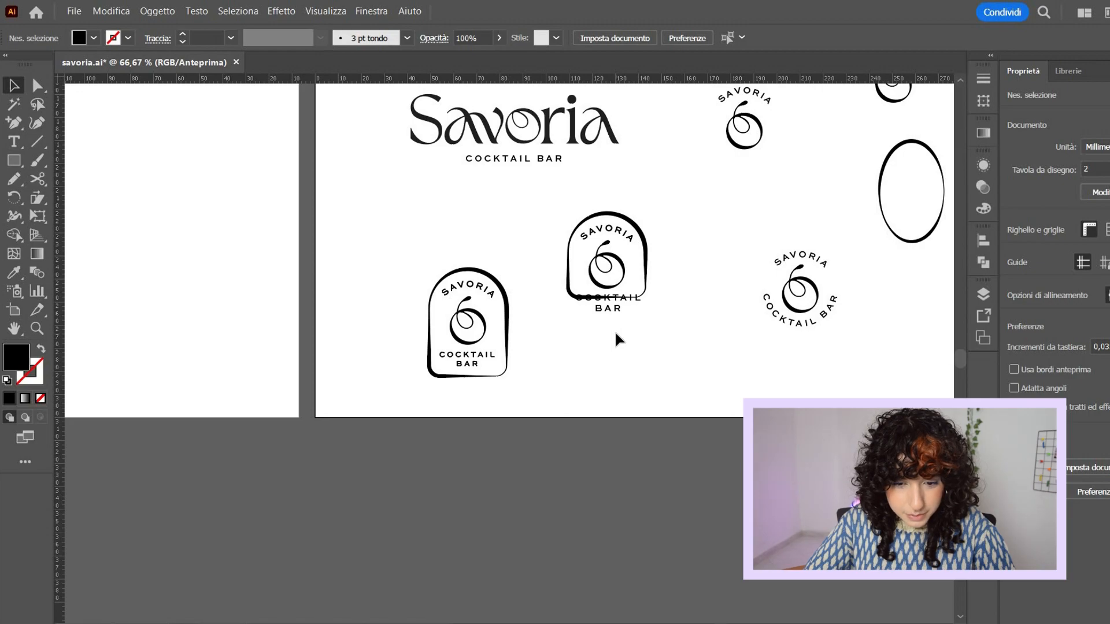
{"action": "key", "text": "ctrl+plus"}
{"action": "key", "text": "ctrl+plus"}
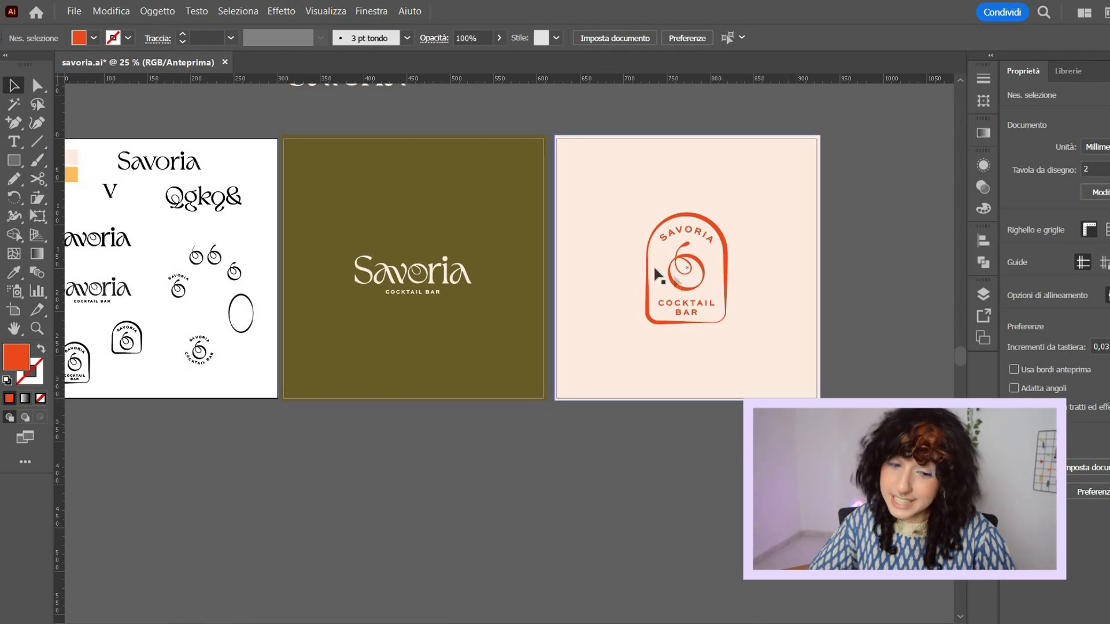
Recolour the arched badge on the cream artboard with the olive sampled from the neighbouring artboard.
{"action": "left_click", "coordinate": [690, 272]}
{"action": "left_click", "coordinate": [16, 275]}
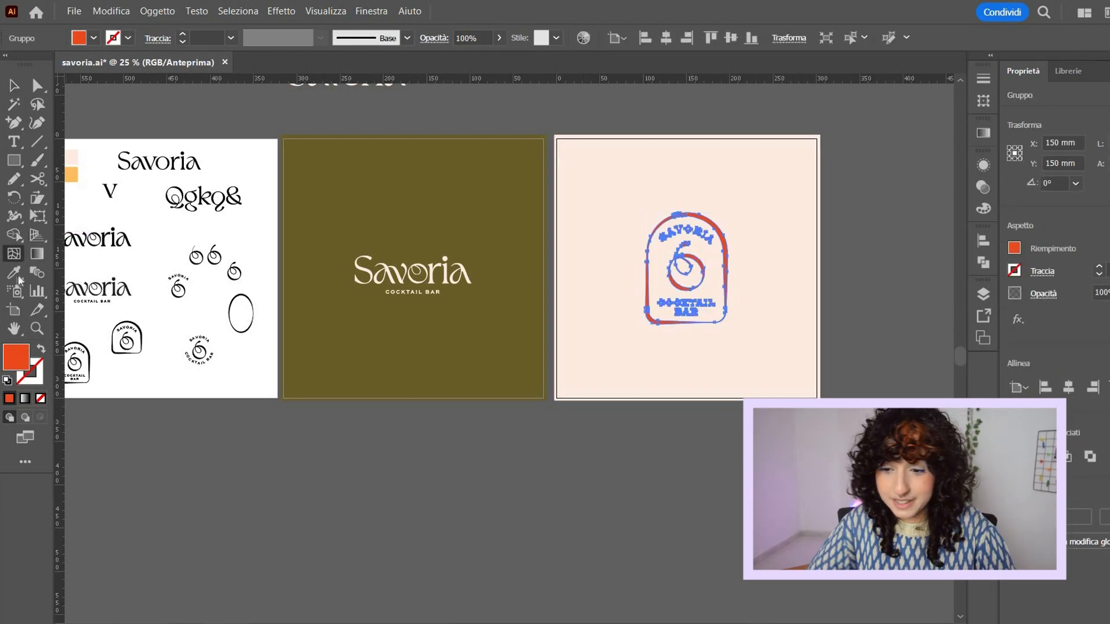
{"action": "left_click", "coordinate": [354, 187]}
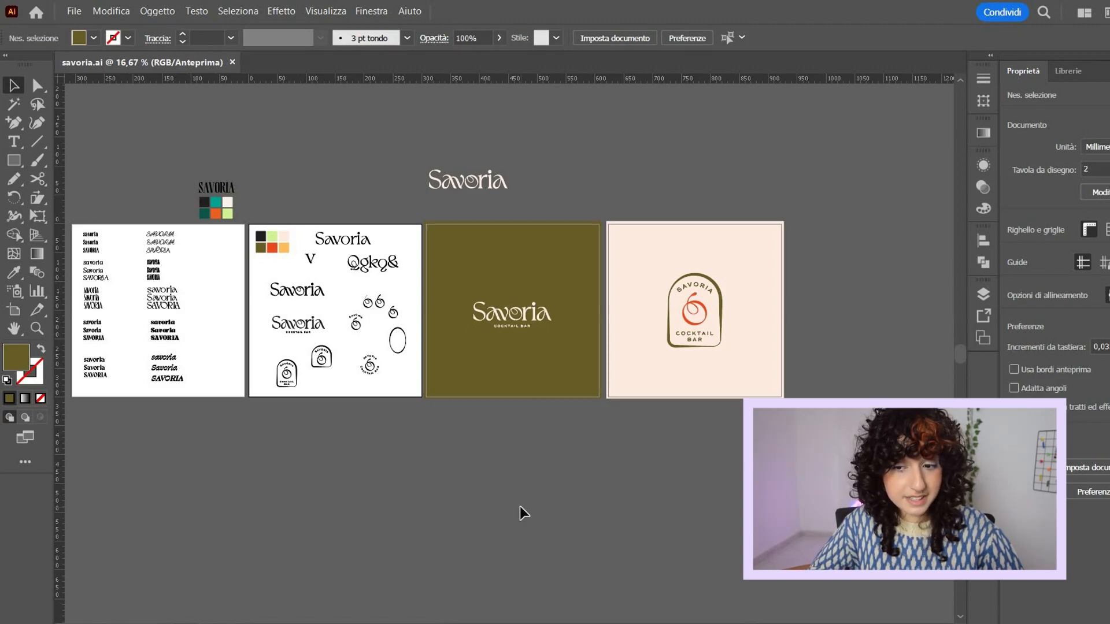
{"action": "key", "text": "ctrl+plus"}
{"action": "left_click_drag", "start_coordinate": [757, 367], "coordinate": [701, 382]}
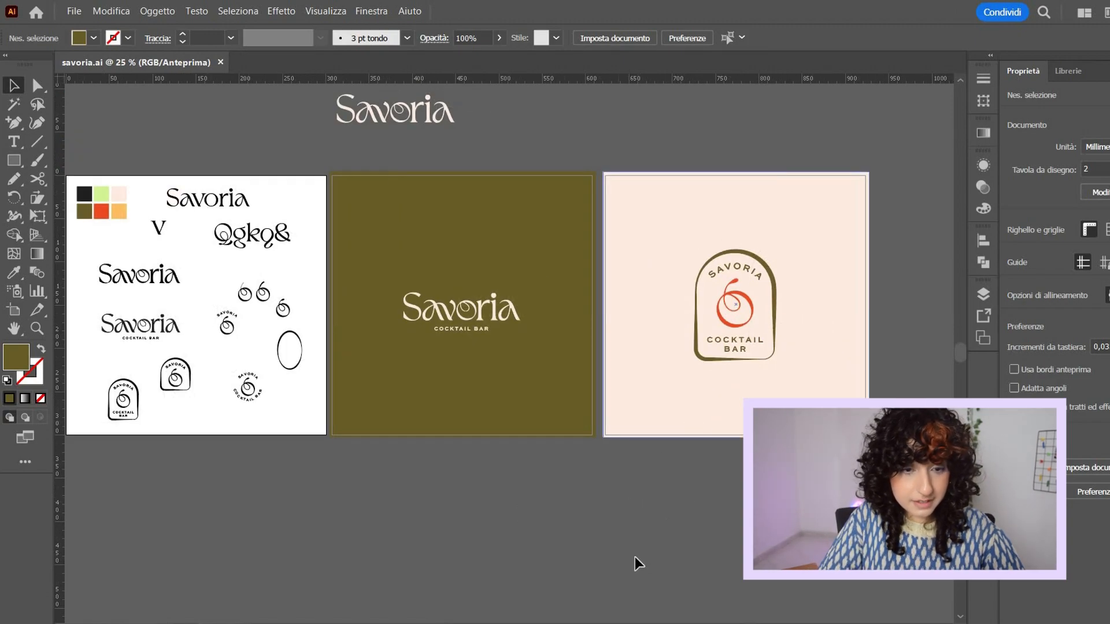
{"action": "key", "text": "ctrl+minus"}
{"action": "key", "text": "ctrl+plus"}
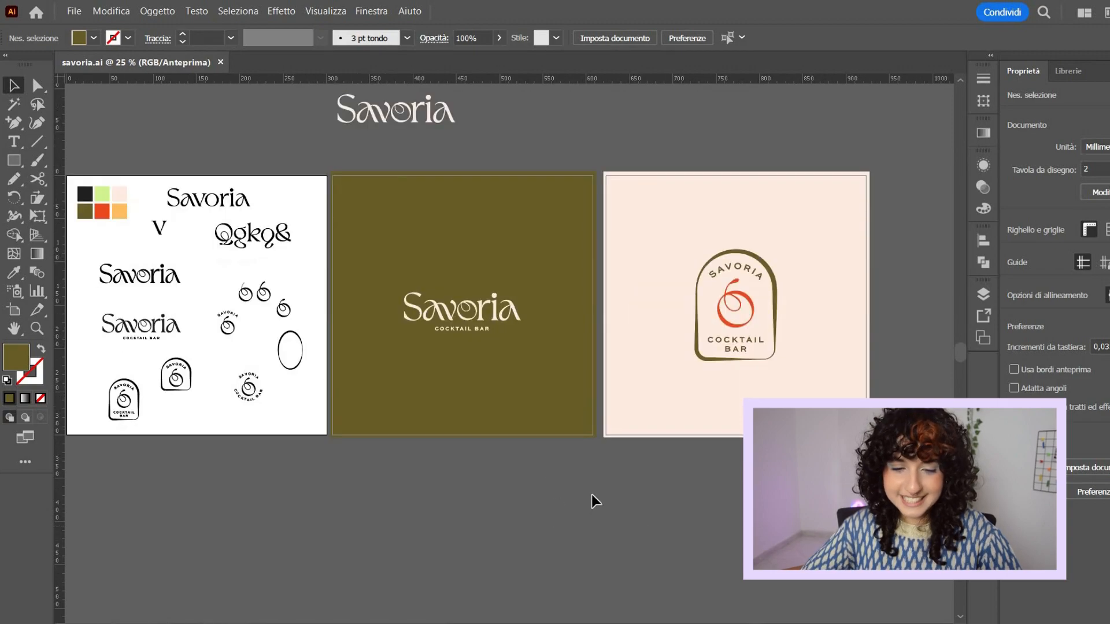
{"action": "left_click_drag", "start_coordinate": [606, 519], "coordinate": [644, 514]}
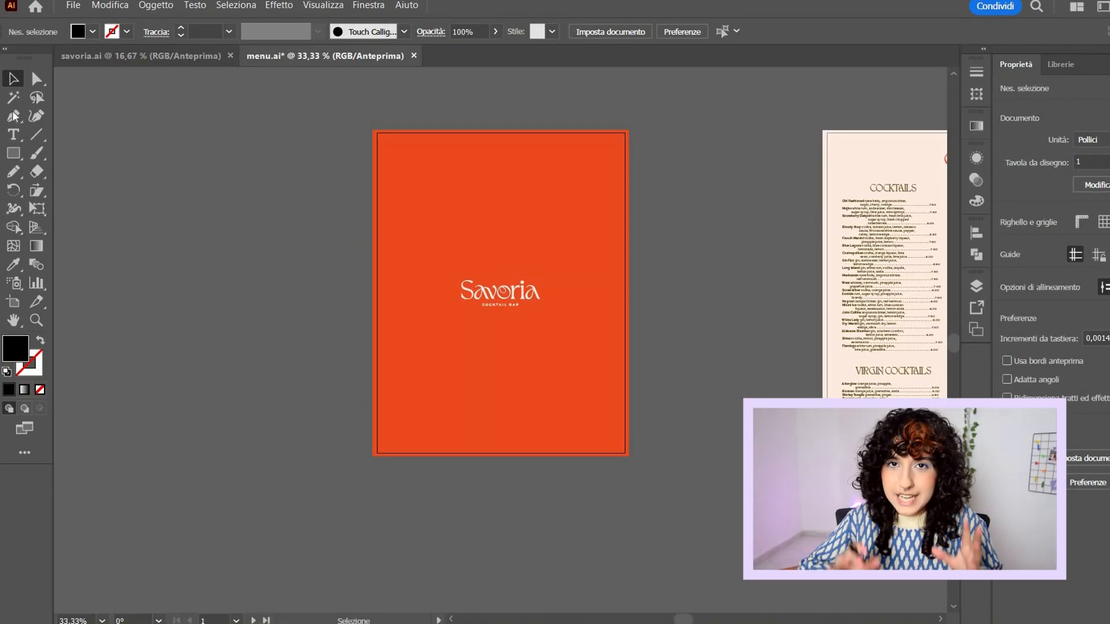
{"action": "left_click", "coordinate": [12, 116]}
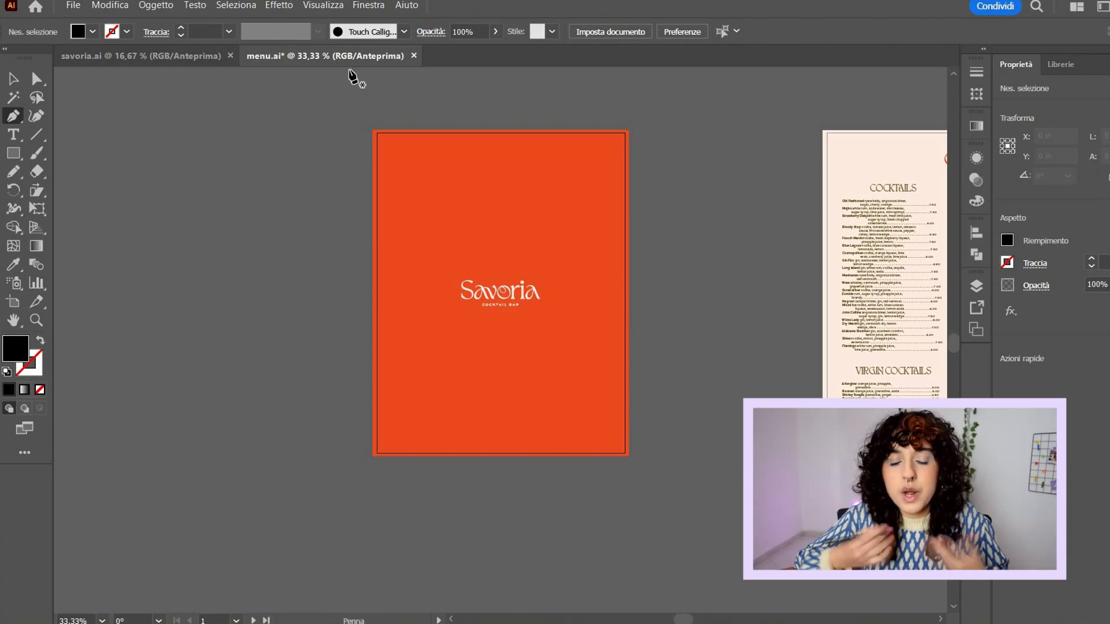
{"action": "key", "text": "v"}
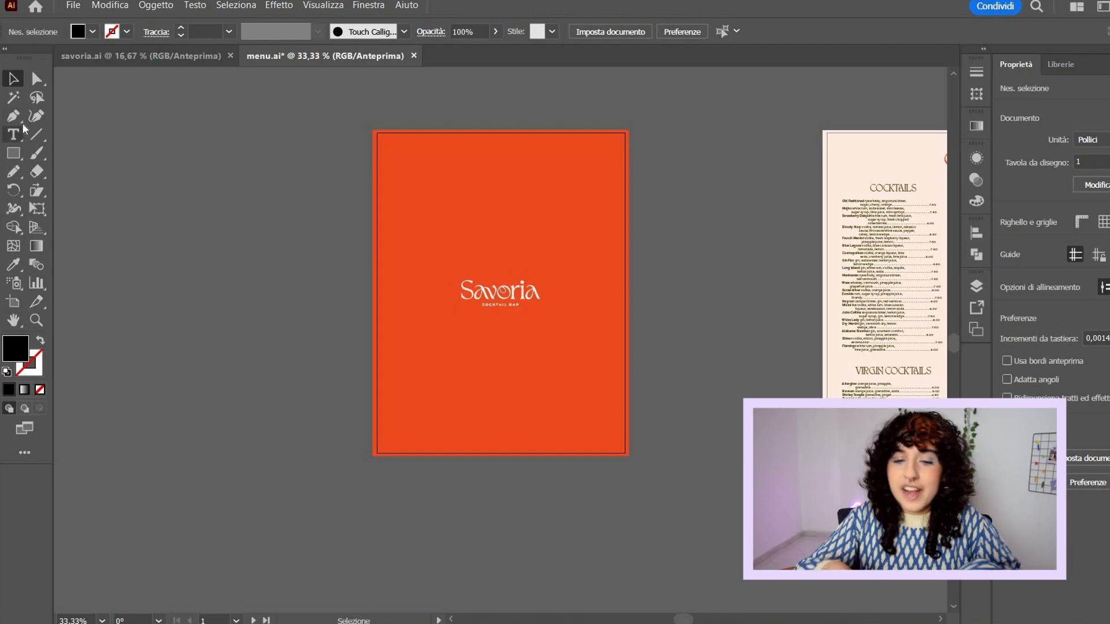
{"action": "left_click", "coordinate": [13, 115]}
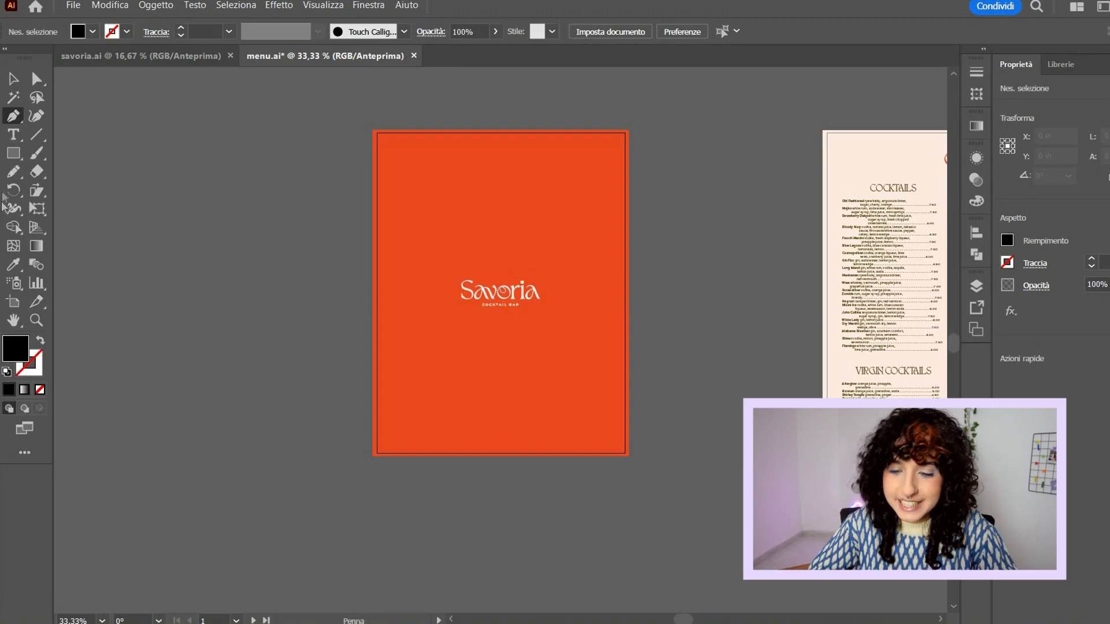
{"action": "key", "text": "v"}
{"action": "left_click", "coordinate": [13, 115]}
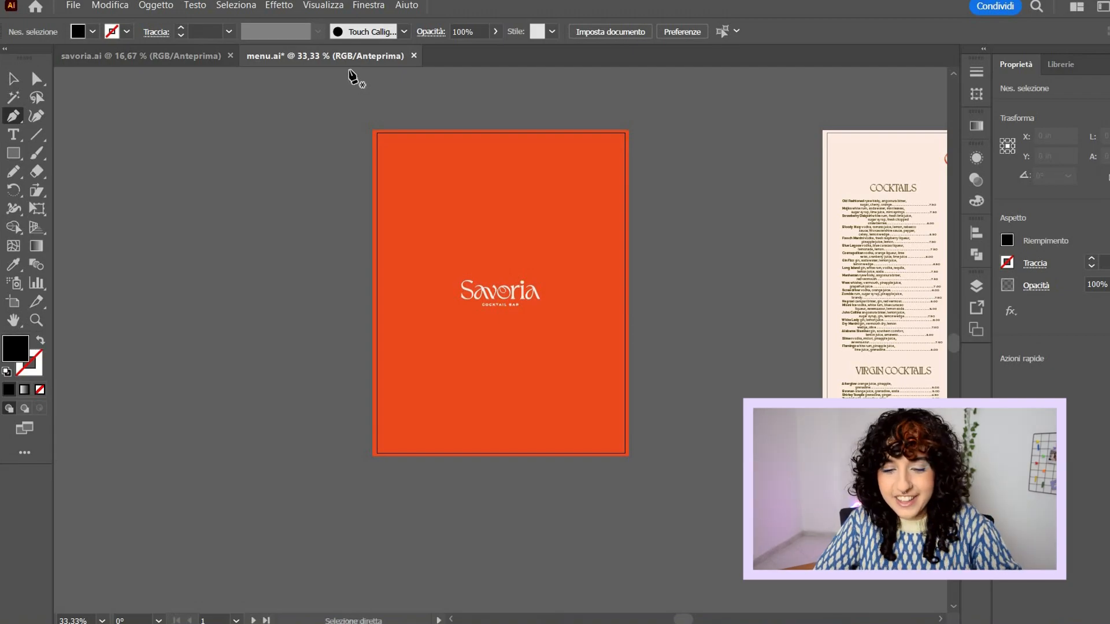
{"action": "key", "text": "v"}
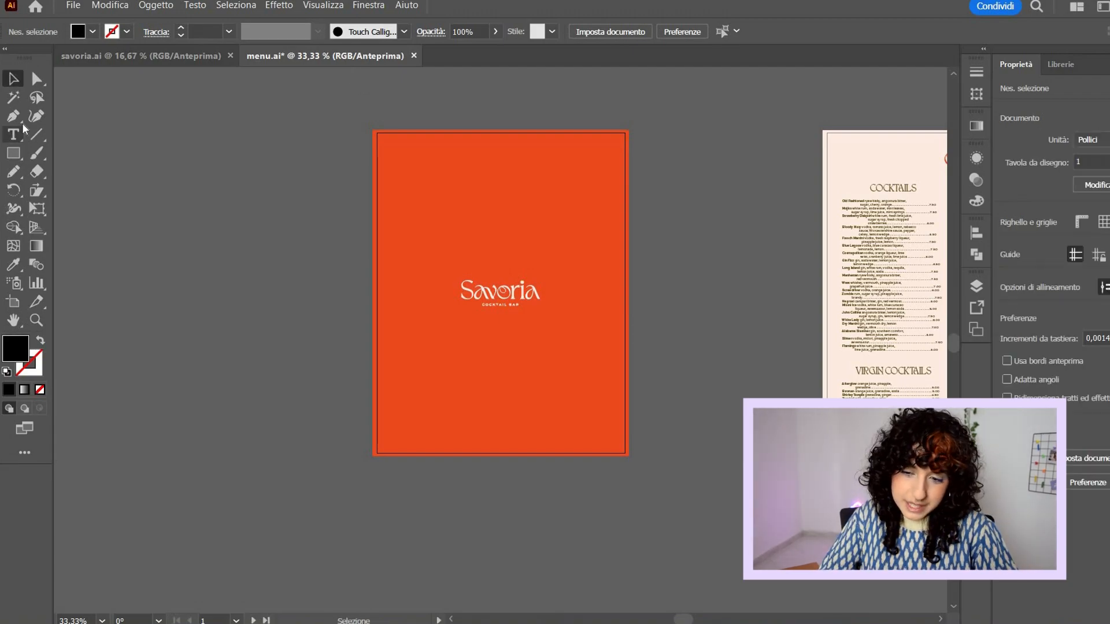
{"action": "left_click", "coordinate": [16, 117]}
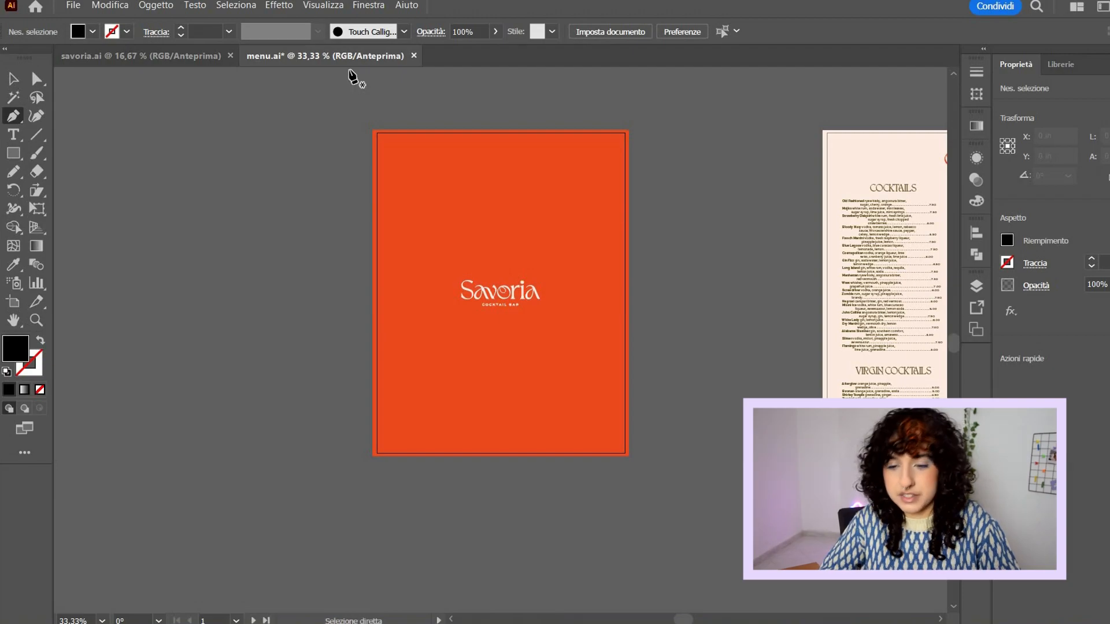
Redraw the outer contour of the large cream shape on the orange menu cover with the Pencil tool, making it narrower.
{"action": "key", "text": "n"}
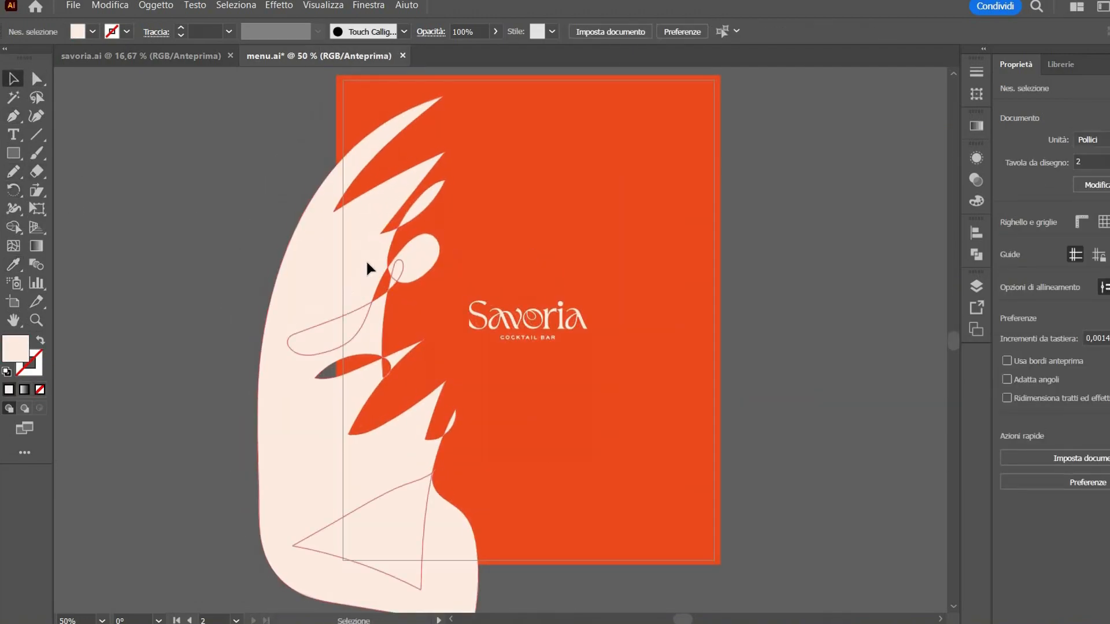
{"action": "left_click_drag", "start_coordinate": [368, 263], "coordinate": [378, 254]}
{"action": "key", "text": "n"}
{"action": "left_click_drag", "start_coordinate": [447, 445], "coordinate": [268, 485]}
{"action": "mouse_move", "coordinate": [345, 585]}
{"action": "left_mouse_down"}
{"action": "mouse_move", "coordinate": [327, 449]}
{"action": "mouse_move", "coordinate": [280, 303]}
{"action": "left_mouse_up"}
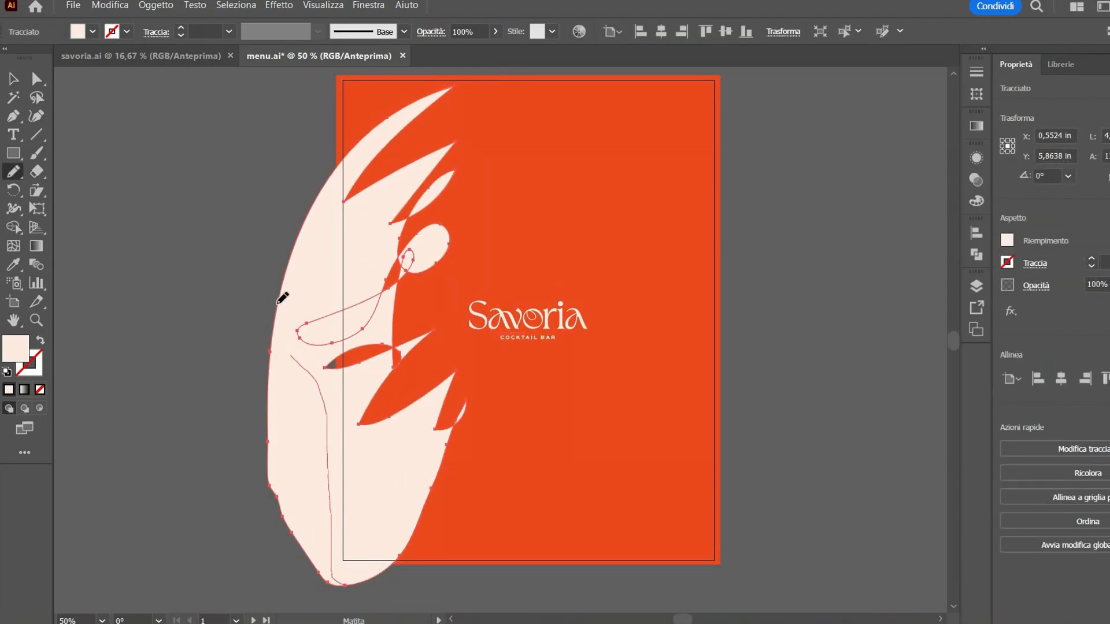
{"action": "left_click_drag", "start_coordinate": [325, 215], "coordinate": [338, 167]}
{"action": "left_click_drag", "start_coordinate": [319, 392], "coordinate": [318, 287]}
{"action": "key", "text": "v"}
{"action": "left_click", "coordinate": [123, 319]}
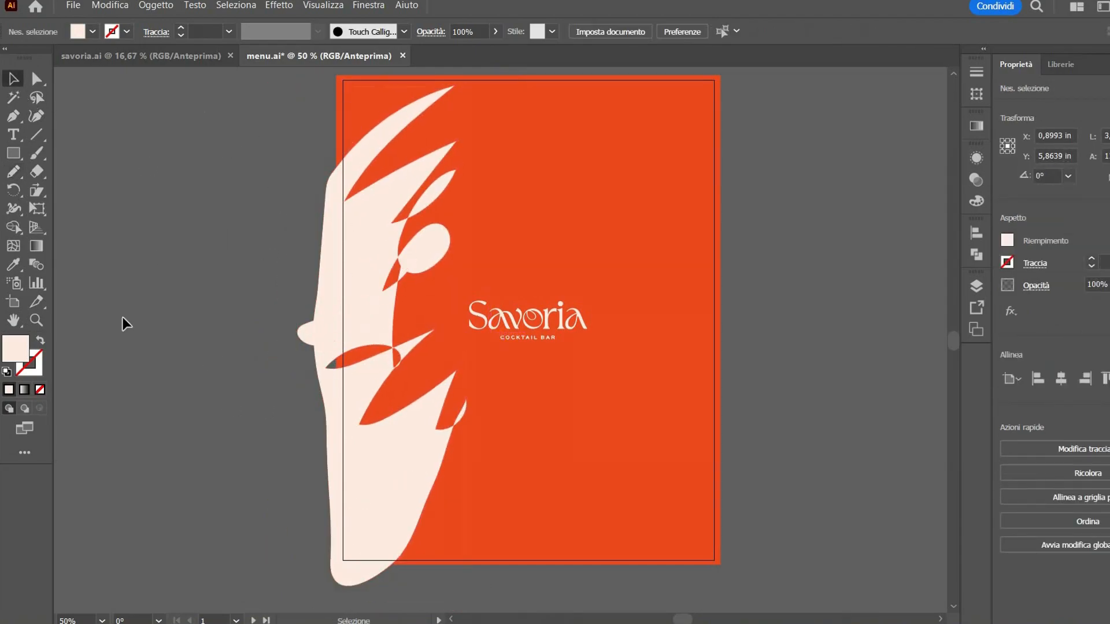
Cut the overlapping loop area out of the cream shape near the middle of its outer edge.
{"action": "left_click_drag", "start_coordinate": [200, 314], "coordinate": [181, 329]}
{"action": "left_click", "coordinate": [328, 338]}
{"action": "key", "text": "shift+m"}
{"action": "left_click", "coordinate": [36, 79]}
{"action": "left_click", "coordinate": [339, 341]}
{"action": "key", "text": "Delete"}
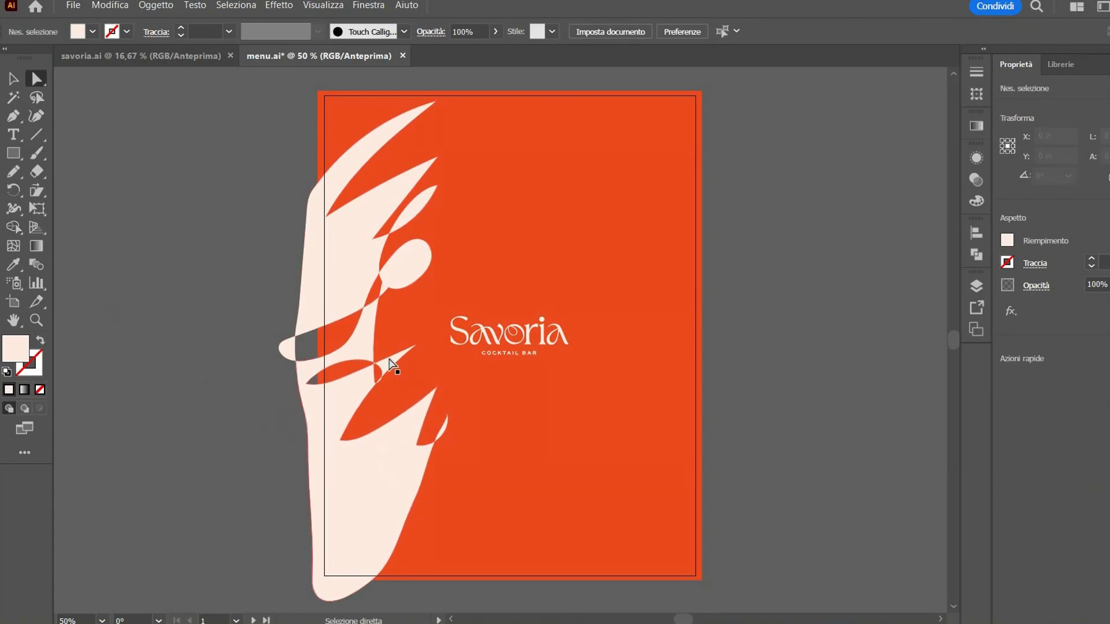
Draw a small freehand teardrop above the cream shape and fill it with the same cream colour.
{"action": "key", "text": "n"}
{"action": "left_click_drag", "start_coordinate": [349, 123], "coordinate": [342, 140]}
{"action": "key", "text": "i"}
{"action": "left_click", "coordinate": [345, 168]}
{"action": "key", "text": "v"}
{"action": "left_click", "coordinate": [120, 348]}
{"action": "scroll", "coordinate": [354, 128], "scroll_direction": "up", "scroll_amount": 2}
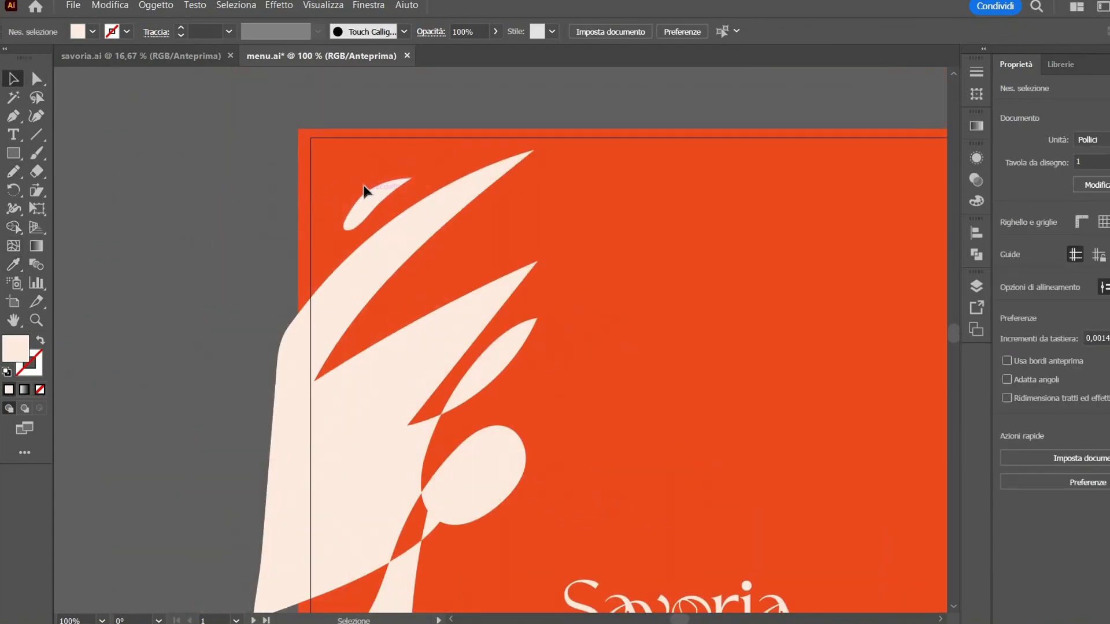
Warp the grouped cream shapes with an Altera effect, trying several styles starting from Arco and applying a flowing, wavy distortion.
{"action": "left_click", "coordinate": [327, 7]}
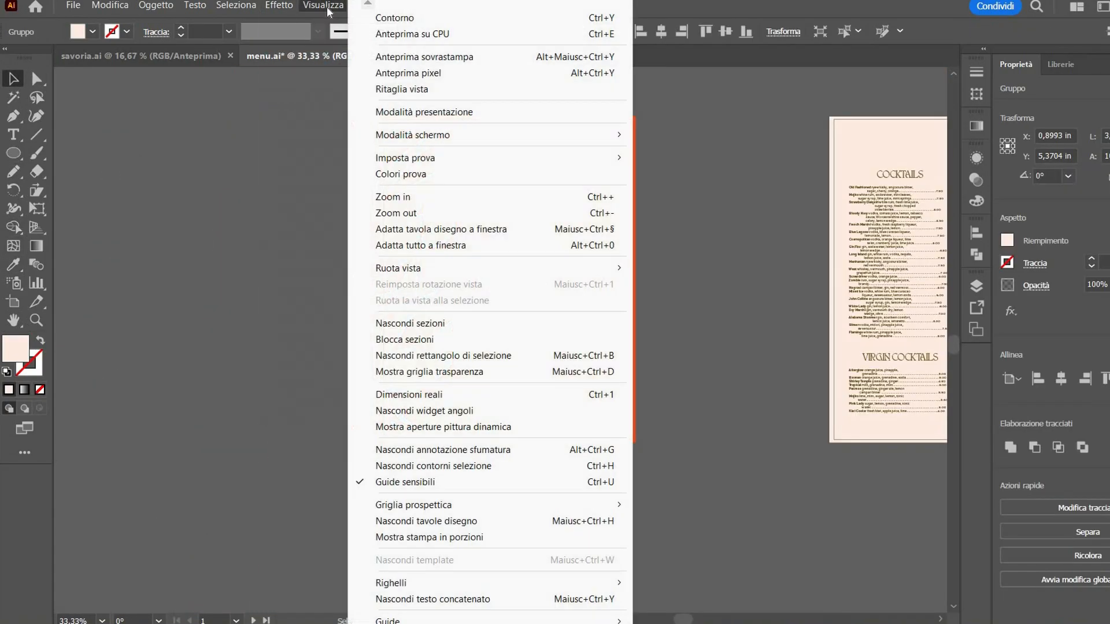
{"action": "mouse_move", "coordinate": [279, 6]}
{"action": "mouse_move", "coordinate": [518, 112]}
{"action": "left_click", "coordinate": [569, 264]}
{"action": "left_click", "coordinate": [832, 182]}
{"action": "left_click", "coordinate": [867, 205]}
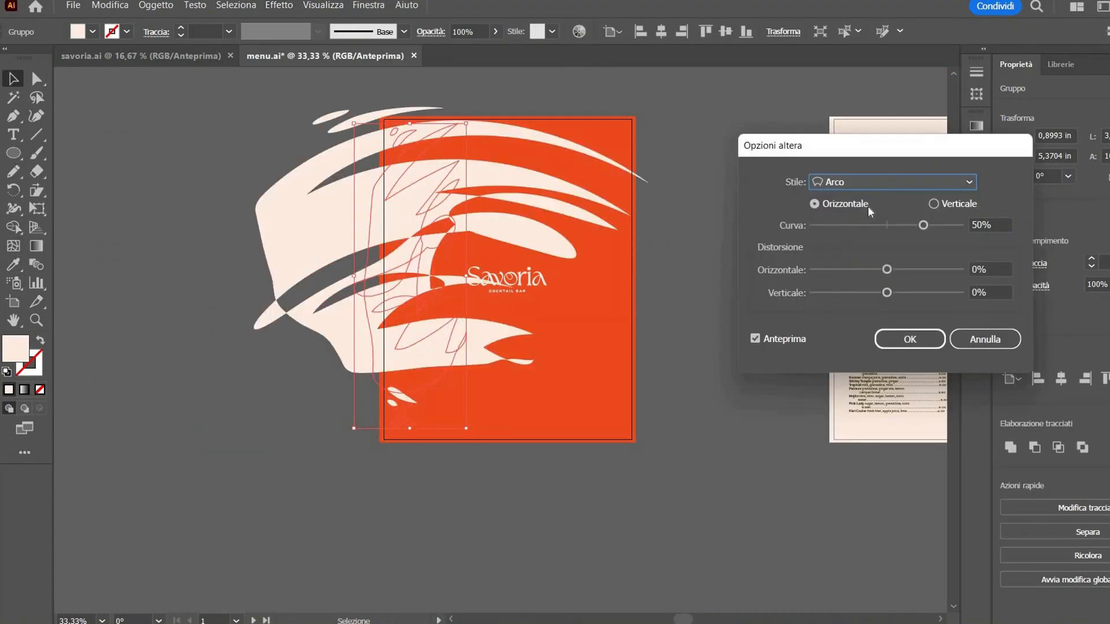
{"action": "left_click", "coordinate": [873, 183]}
{"action": "left_click", "coordinate": [872, 452]}
{"action": "mouse_move", "coordinate": [924, 226]}
{"action": "left_mouse_down"}
{"action": "mouse_move", "coordinate": [865, 224]}
{"action": "mouse_move", "coordinate": [927, 226]}
{"action": "left_mouse_up"}
{"action": "left_click", "coordinate": [916, 183]}
{"action": "left_click", "coordinate": [849, 244]}
{"action": "left_click", "coordinate": [916, 183]}
{"action": "left_click", "coordinate": [850, 372]}
{"action": "left_click", "coordinate": [910, 339]}
Reflect the copy of the warped cream shapes and place it on the menu cover's opposite side, mirroring the original.
{"action": "right_click", "coordinate": [574, 244]}
{"action": "mouse_move", "coordinate": [621, 491]}
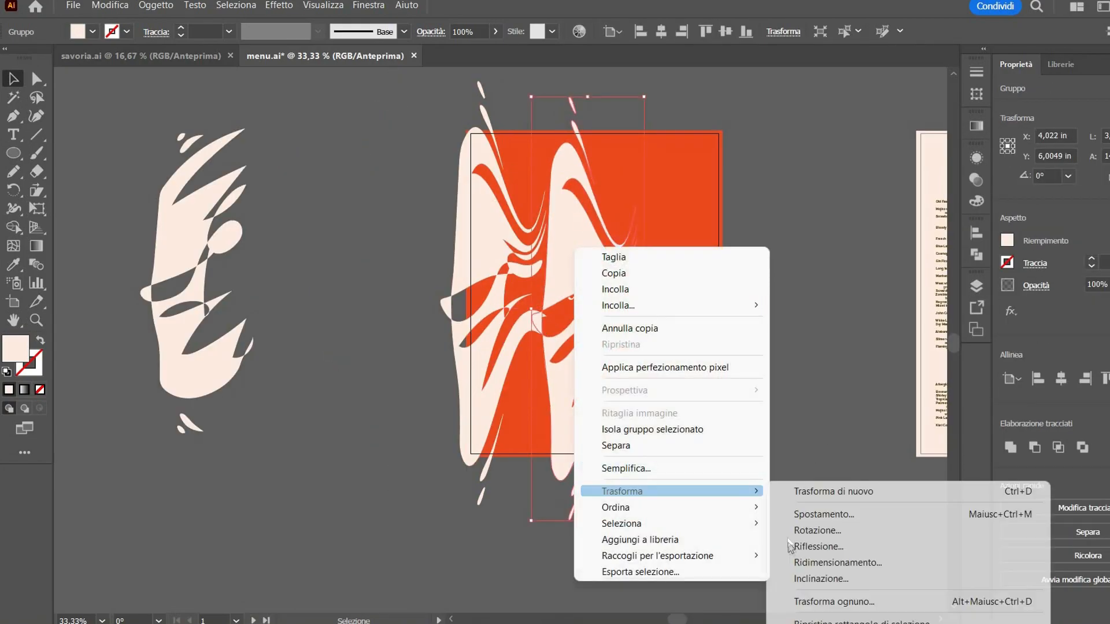
{"action": "left_click", "coordinate": [790, 545]}
{"action": "left_click_drag", "start_coordinate": [616, 261], "coordinate": [721, 245]}
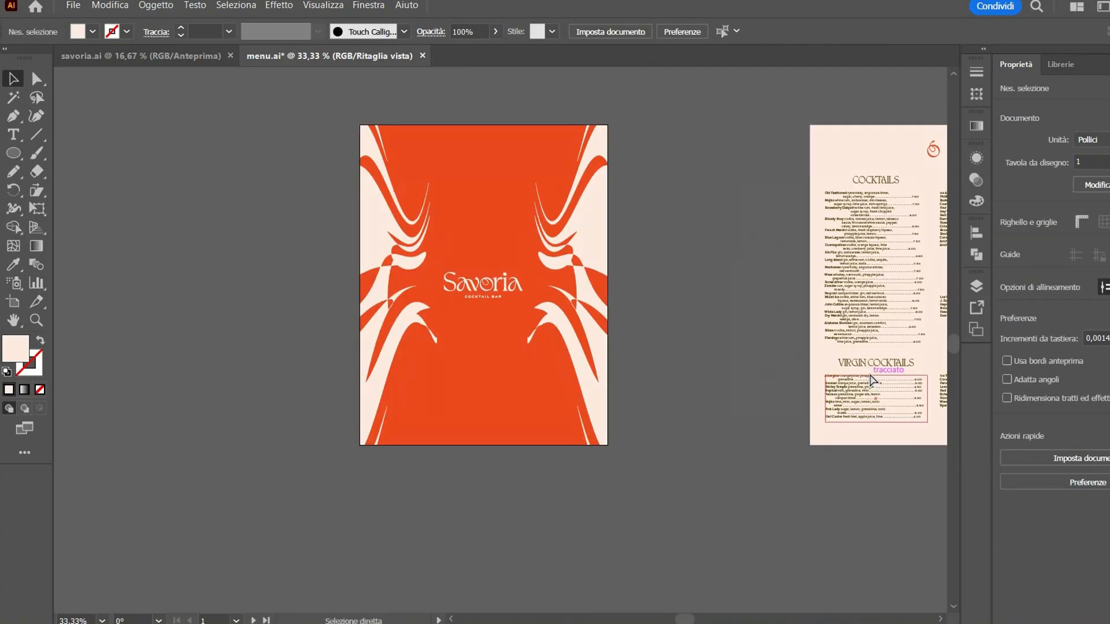
Warp the cream shape near the cover's upper edge with a vertical Pesce (Fish) effect at a -35% bend.
{"action": "key", "text": "ctrl+minus"}
{"action": "key", "text": "ctrl+minus"}
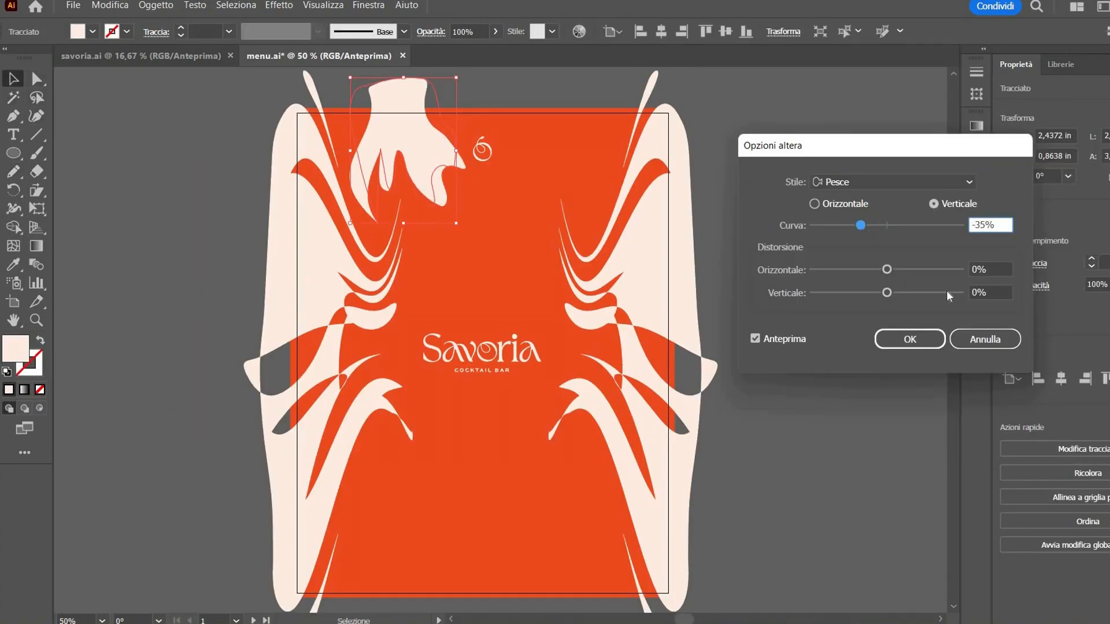
{"action": "left_click", "coordinate": [910, 340]}
Reflect the copied Pesce-warped shape and position it on the opposite side of the cover's upper edge.
{"action": "right_click", "coordinate": [690, 174]}
{"action": "mouse_move", "coordinate": [722, 491]}
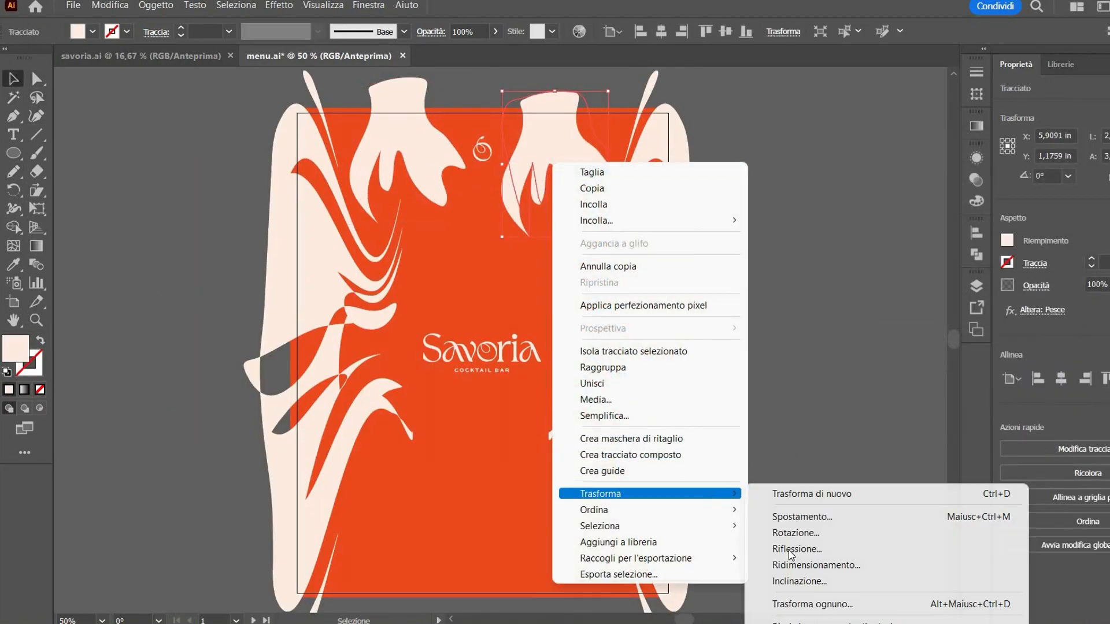
{"action": "left_click", "coordinate": [791, 545]}
{"action": "left_click", "coordinate": [796, 434]}
{"action": "left_click_drag", "start_coordinate": [573, 142], "coordinate": [576, 139]}
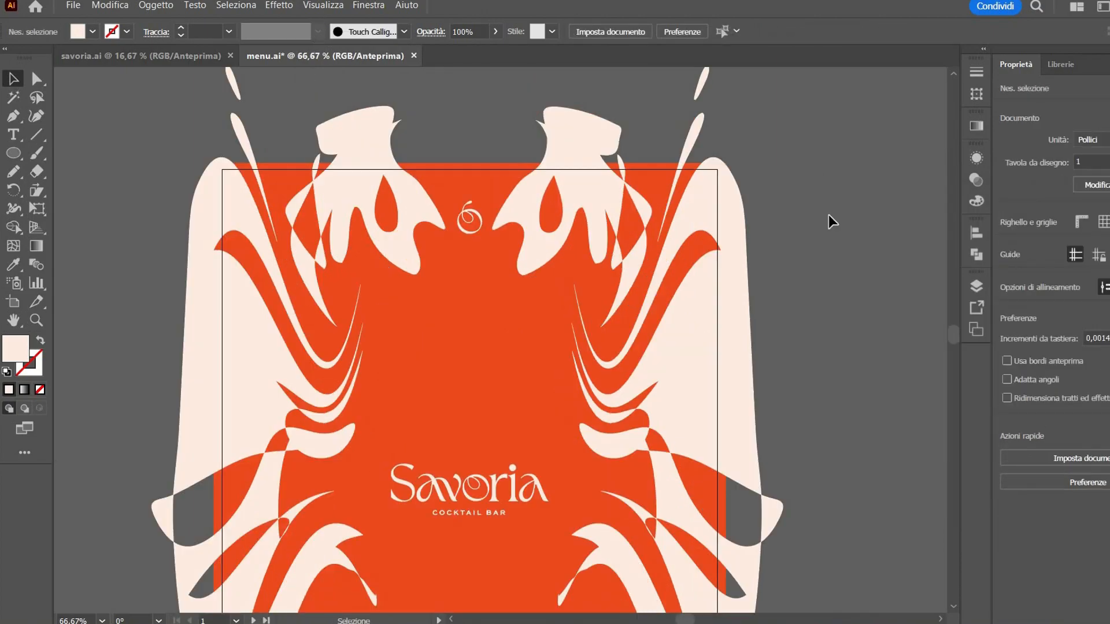
Draw a freehand cream curl with the Pencil tool at the inner lower tip of the upper-left ornament.
{"action": "key", "text": "ctrl+plus"}
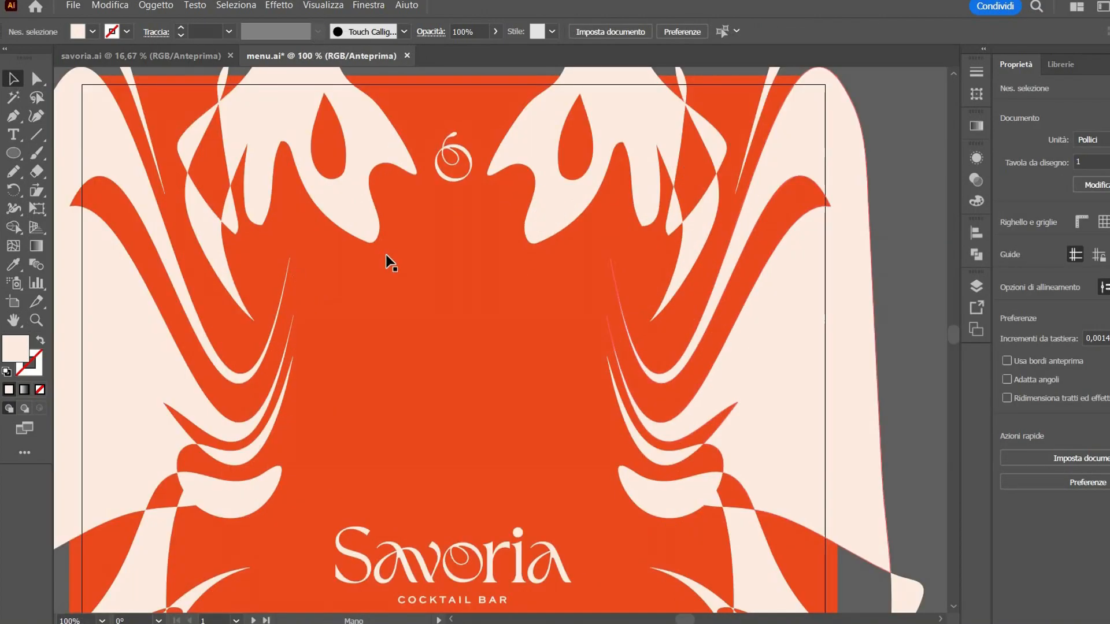
{"action": "left_click", "coordinate": [382, 237]}
{"action": "key", "text": "n"}
{"action": "mouse_move", "coordinate": [386, 261]}
{"action": "left_mouse_down"}
{"action": "mouse_move", "coordinate": [438, 249]}
{"action": "mouse_move", "coordinate": [423, 263]}
{"action": "mouse_move", "coordinate": [373, 250]}
{"action": "left_mouse_up"}
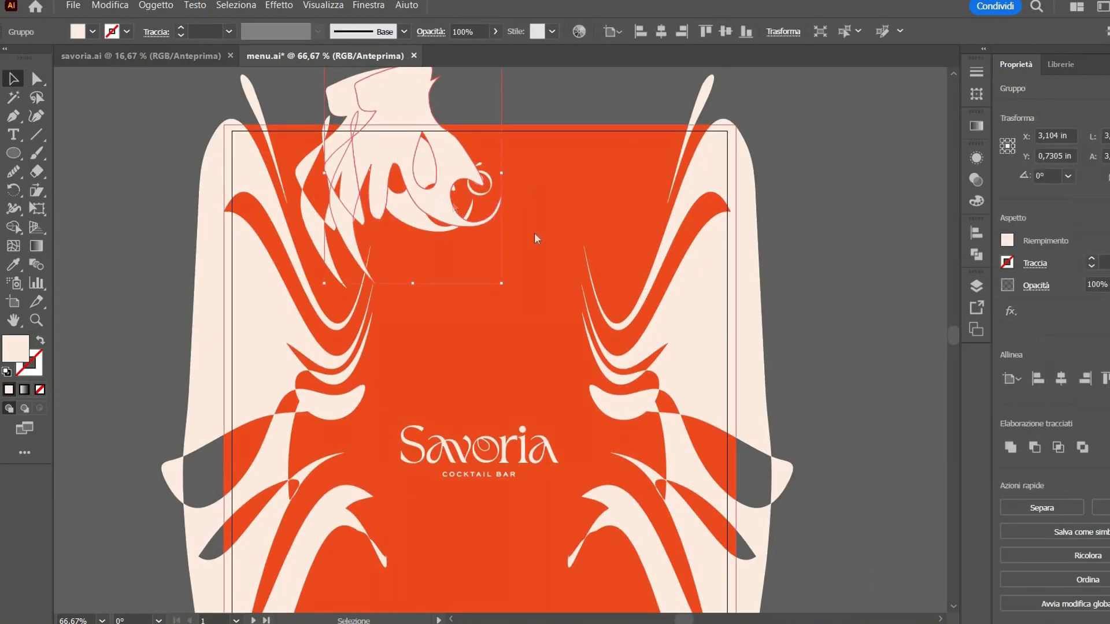
Reflect the curled ornament group across the vertical axis, place it on the cover's opposite side, and reposition the pair together.
{"action": "left_click", "coordinate": [872, 422]}
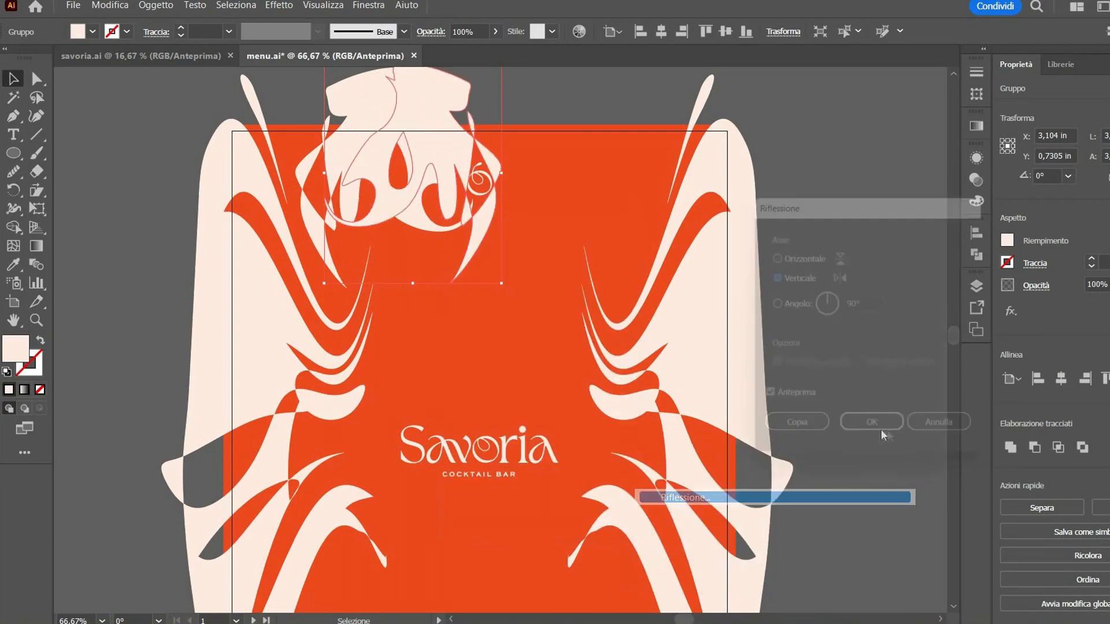
{"action": "left_click_drag", "start_coordinate": [428, 127], "coordinate": [592, 134]}
{"action": "left_click", "coordinate": [433, 175], "text": "shift"}
{"action": "left_click_drag", "start_coordinate": [447, 359], "coordinate": [394, 485]}
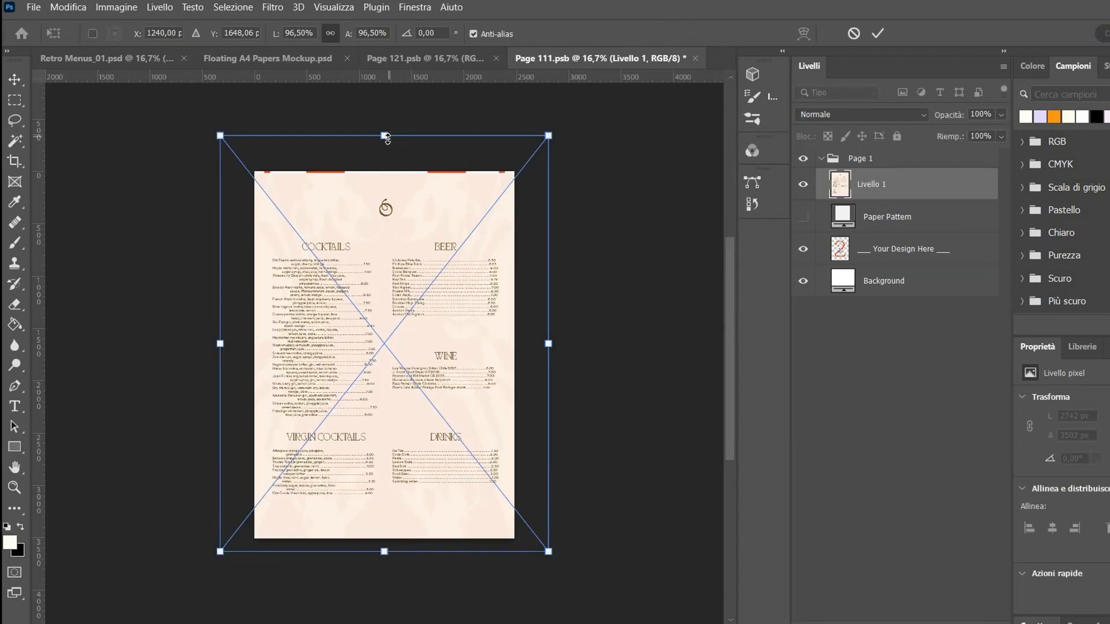
Switch to Photoshop and scale the inner menu artwork to fit the page in Page 111.psb.
{"action": "key", "text": "Return"}
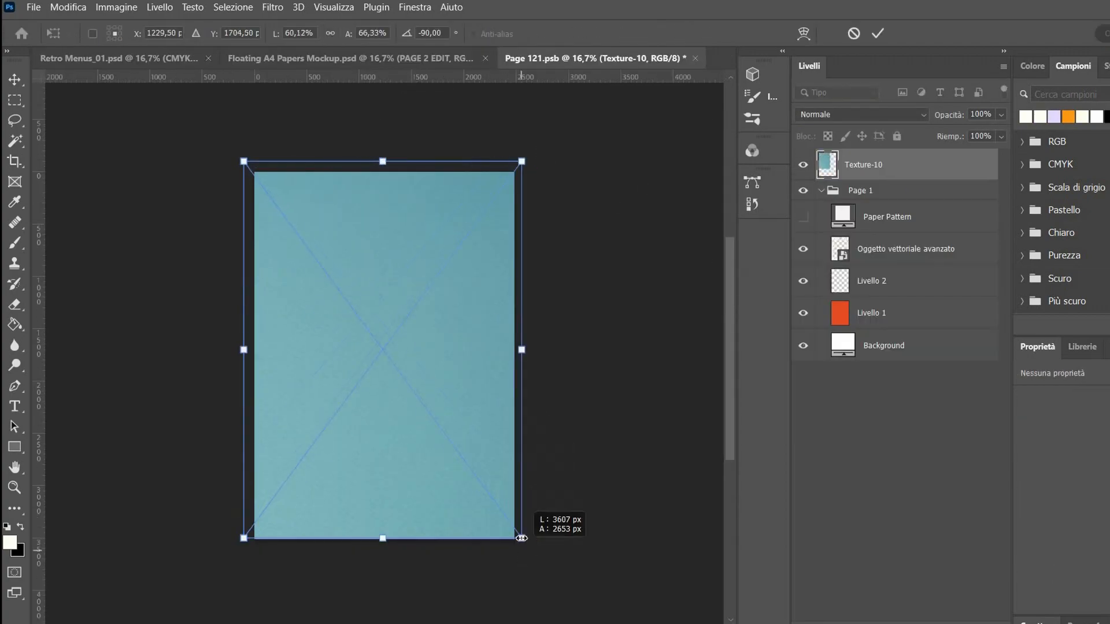
Fit the rotated Texture-10 layer over the page in Page 121.psb and apply the Rough Pastels filter to the cream artwork.
{"action": "left_click_drag", "start_coordinate": [520, 605], "coordinate": [526, 544]}
{"action": "key", "text": "Return"}
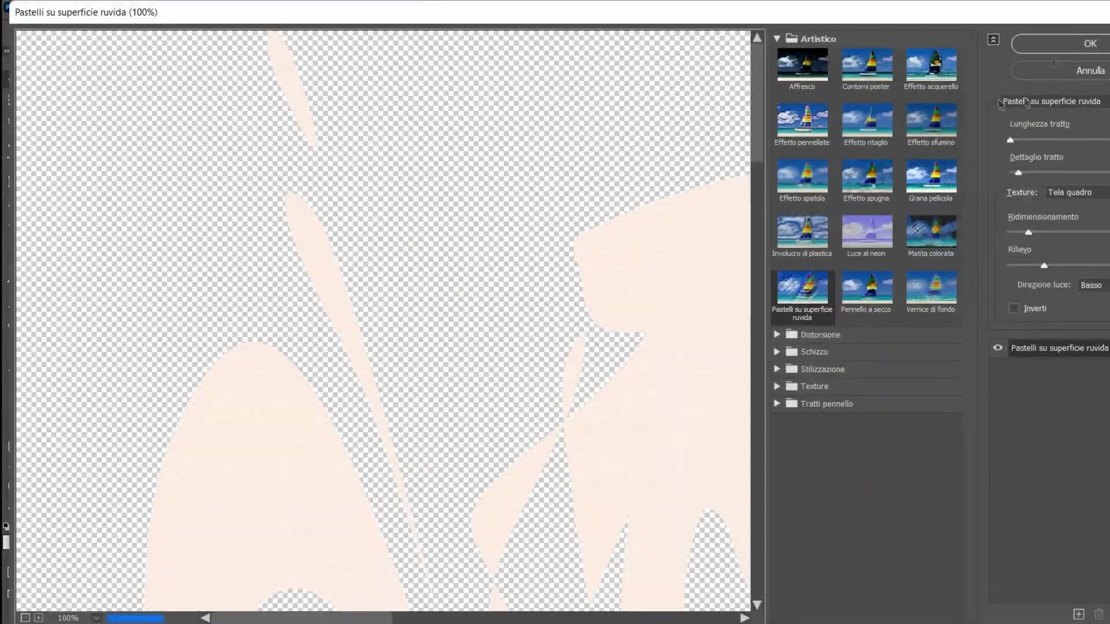
{"action": "left_click", "coordinate": [1072, 45]}
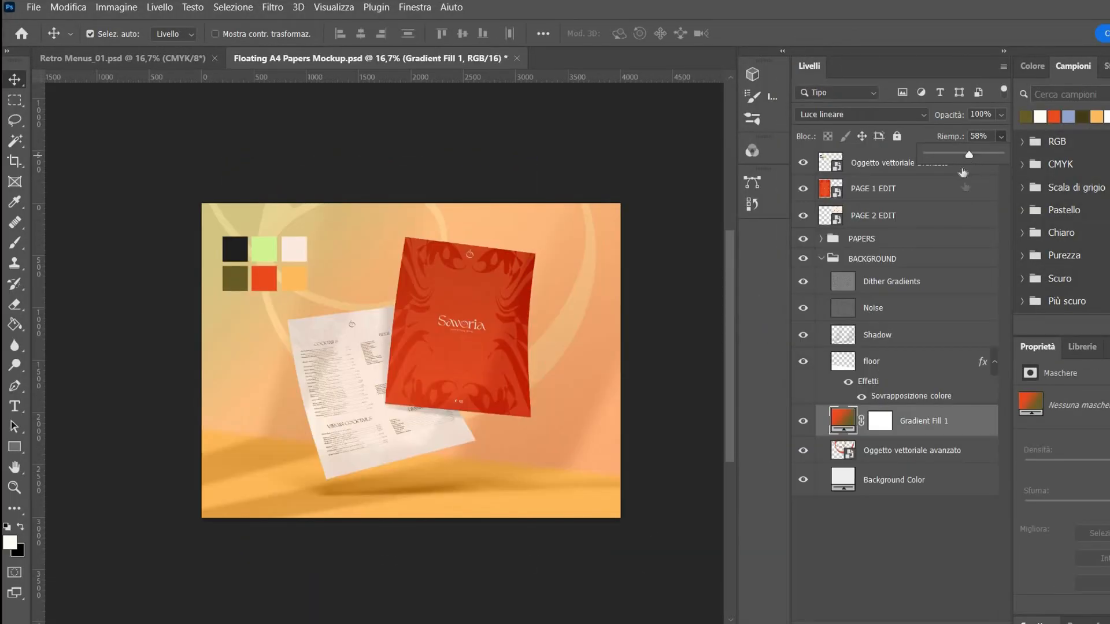
Change the colour overlay of the mockup's floor layer to the dark olive sampled from the brand palette swatches.
{"action": "left_click", "coordinate": [871, 361]}
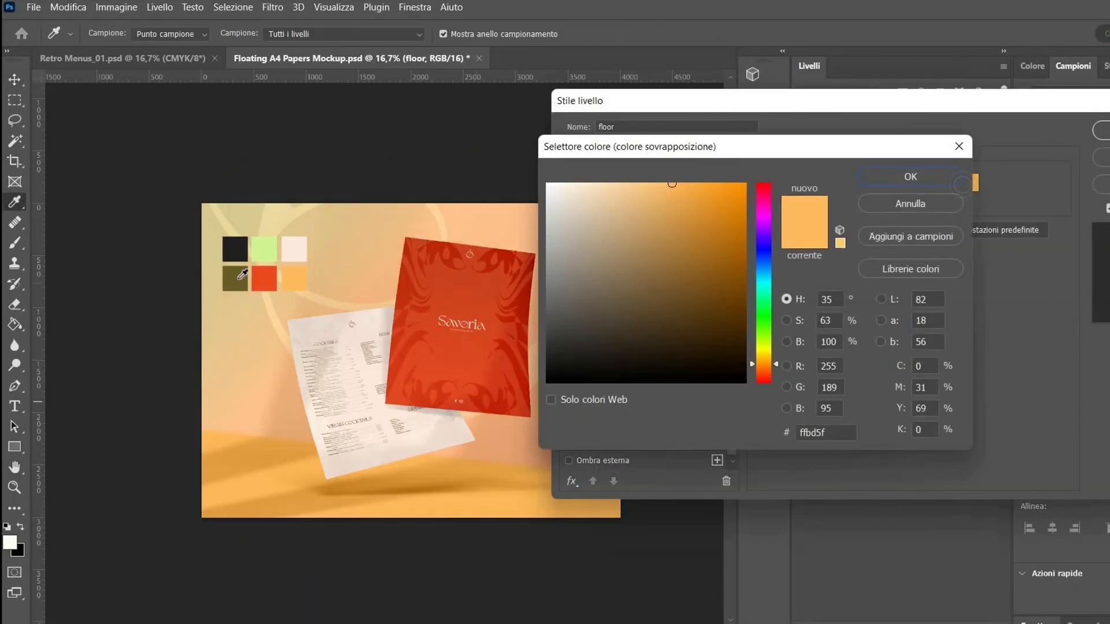
{"action": "left_click", "coordinate": [235, 277]}
{"action": "key", "text": "Return"}
{"action": "key", "text": "Return"}
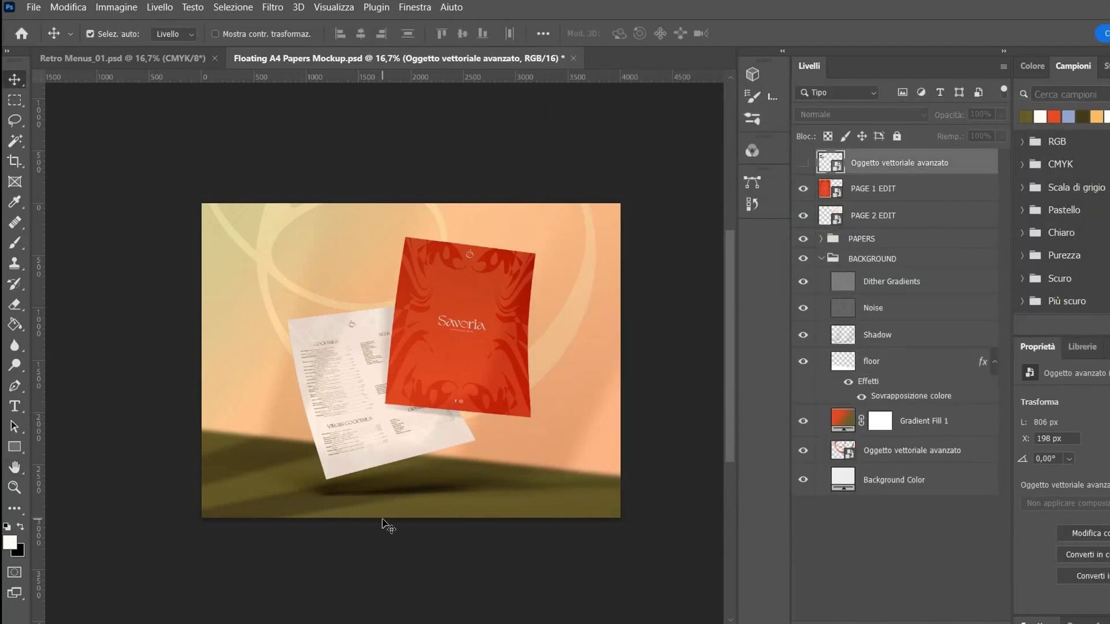